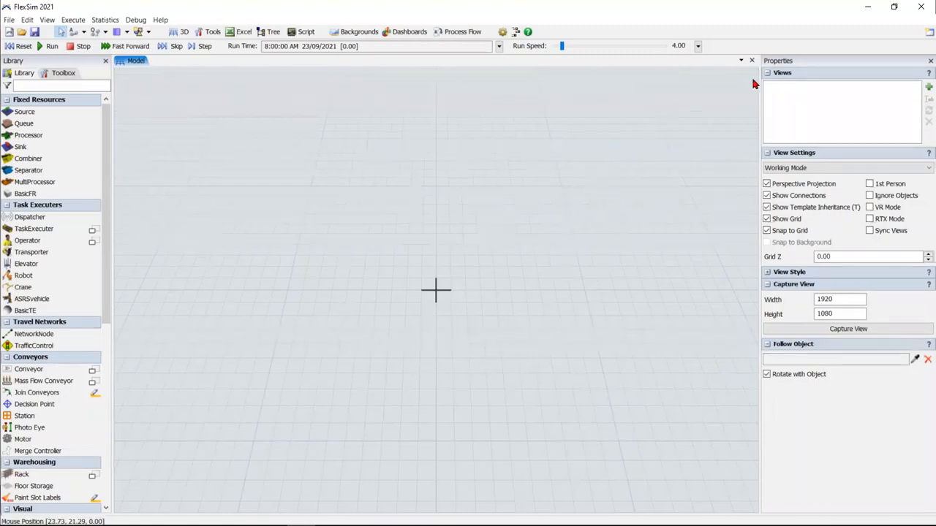
Step: Switch the modelling environment to Healthcare
click(919, 33)
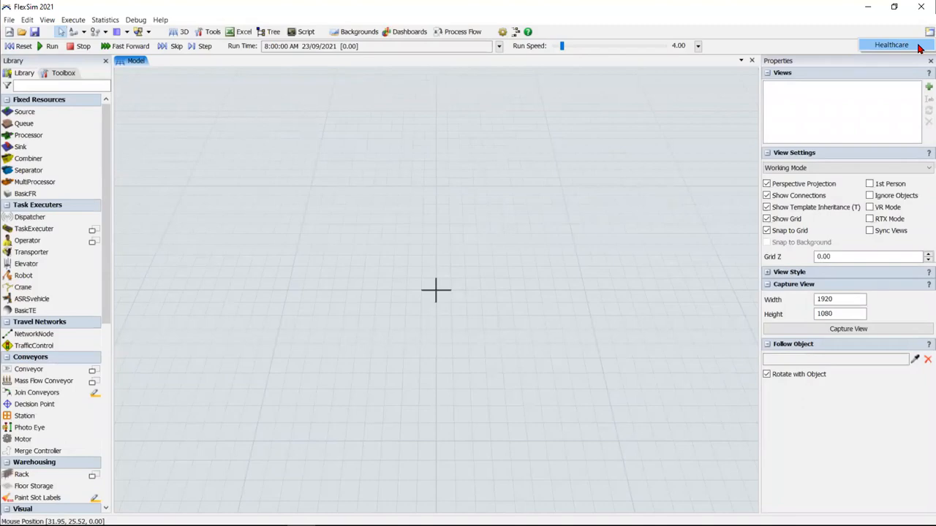
click(906, 45)
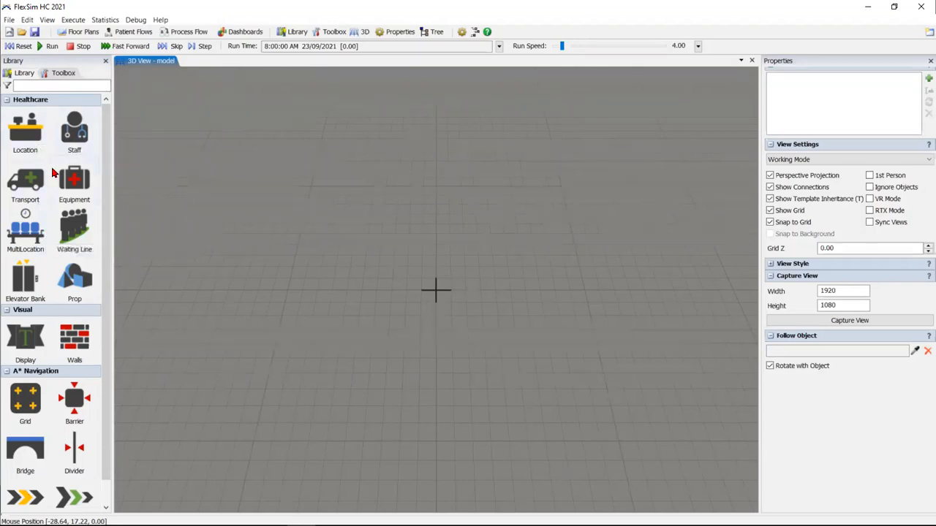
Step: Examine the healthcare object library, covering the locations, staff, transport, equipment, props and A* navigation objects
click(27, 133)
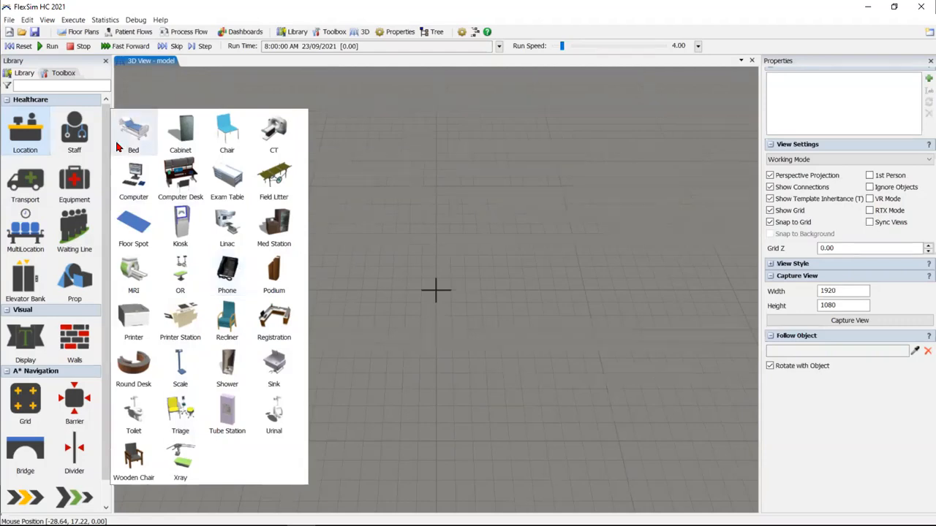
mouse_move(79, 135)
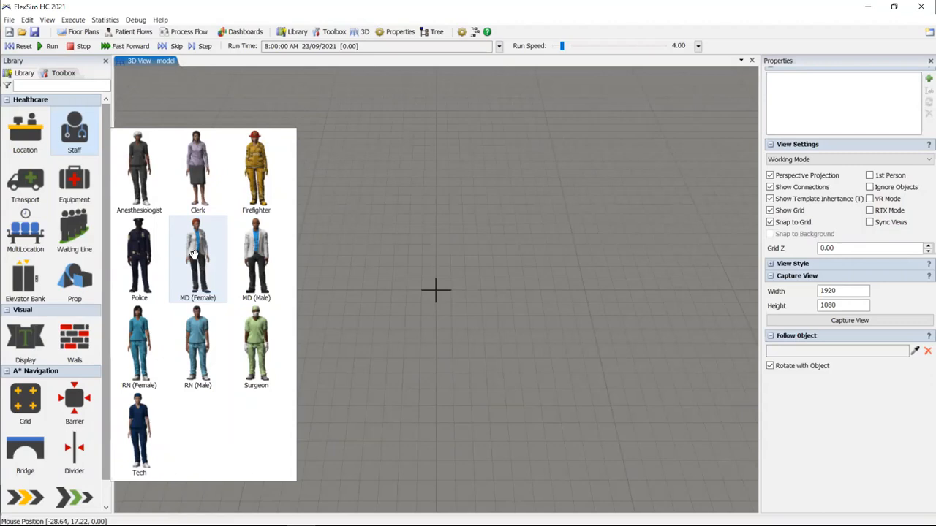
mouse_move(15, 185)
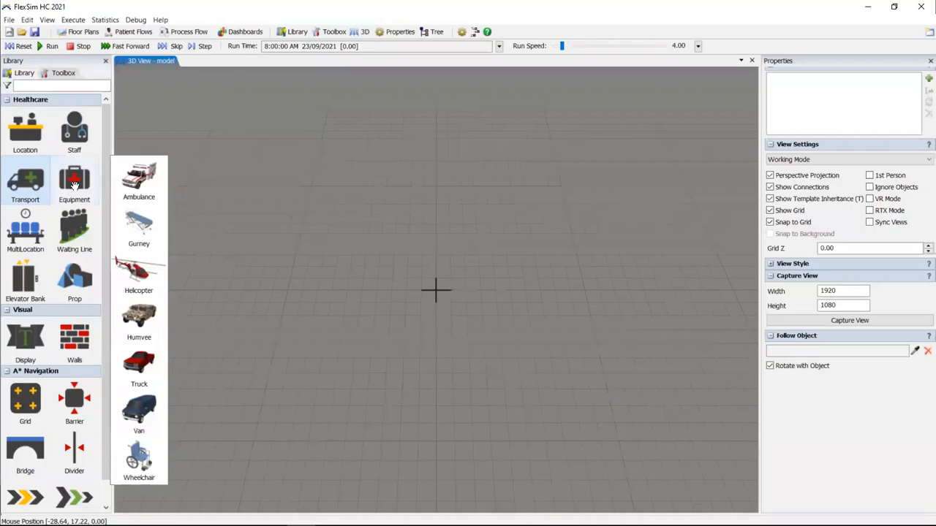
mouse_move(74, 185)
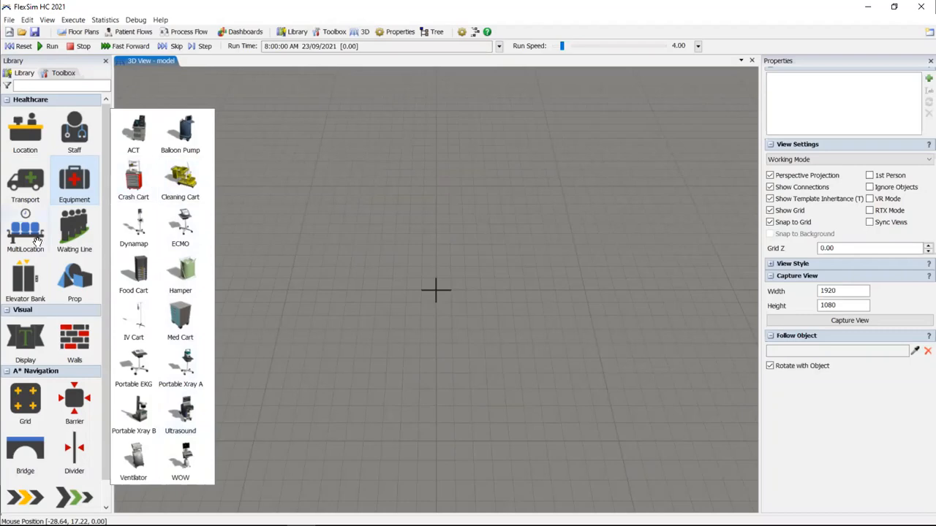
mouse_move(35, 235)
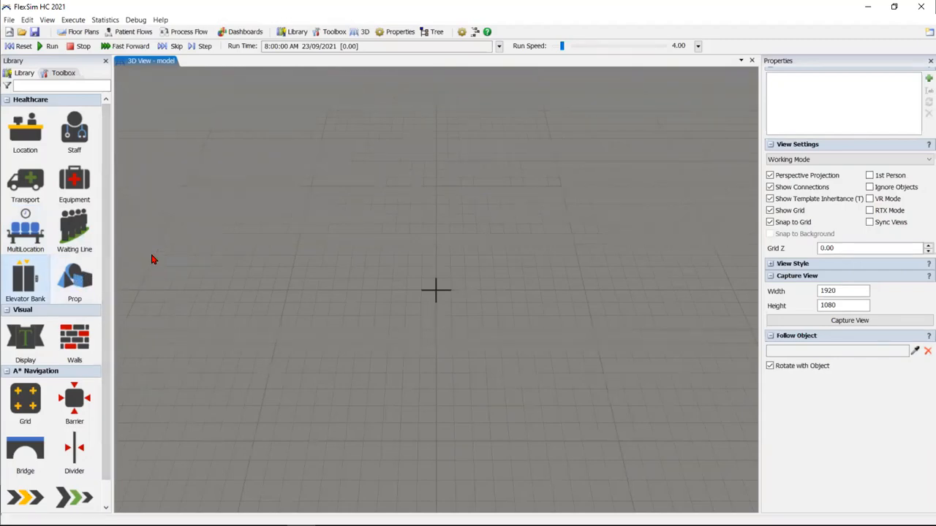
mouse_move(68, 280)
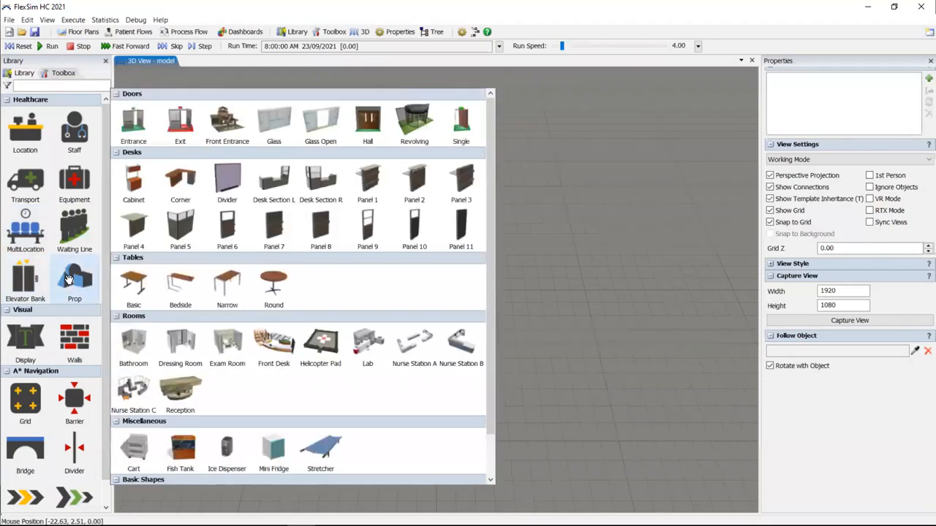
scroll(254, 284, down, 2)
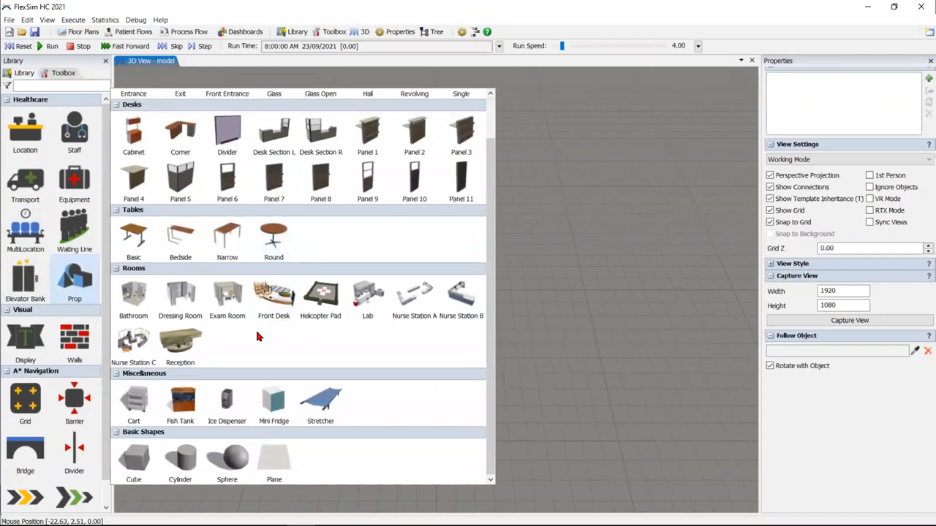
scroll(256, 336, up, 2)
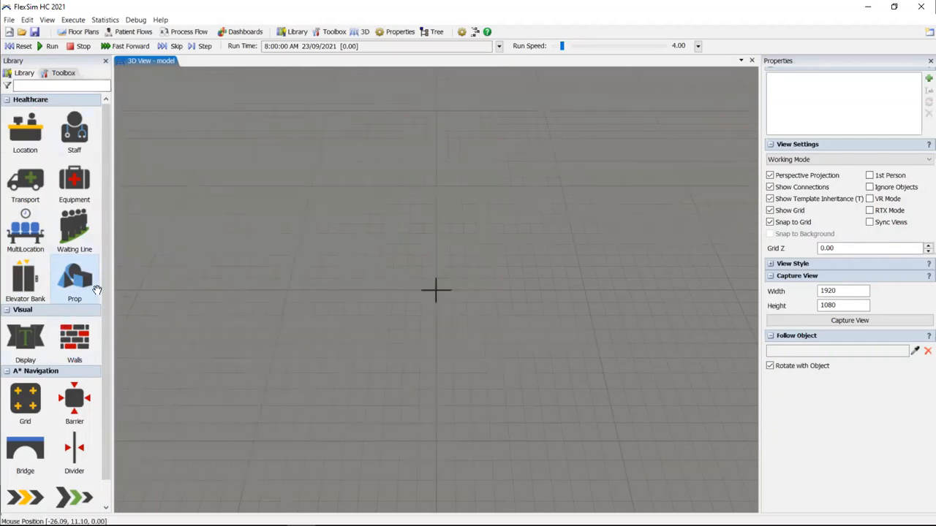
scroll(104, 289, down, 1)
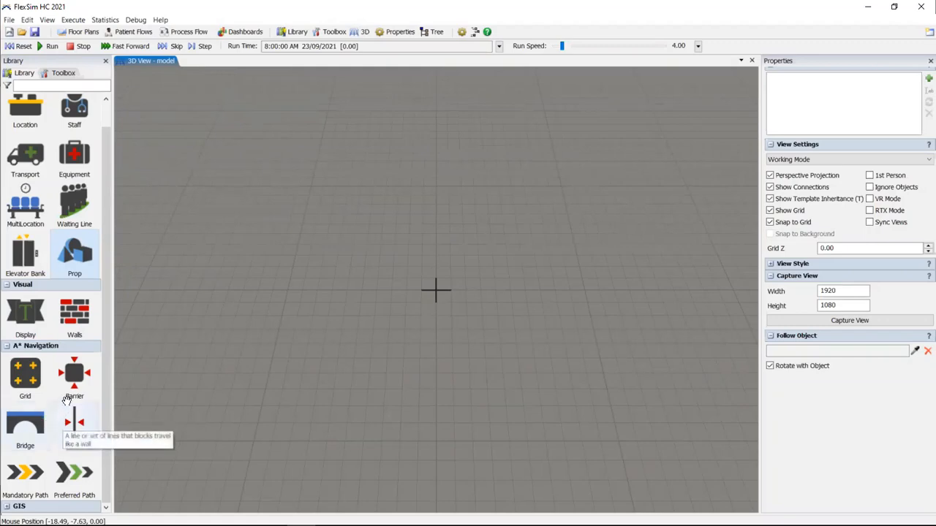
scroll(264, 310, up, 5)
scroll(263, 309, down, 5)
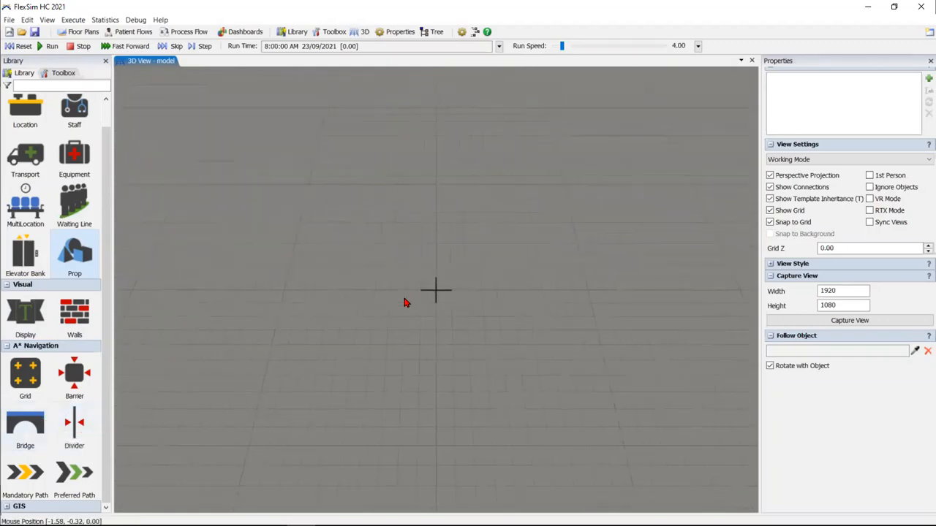
scroll(394, 299, down, 2)
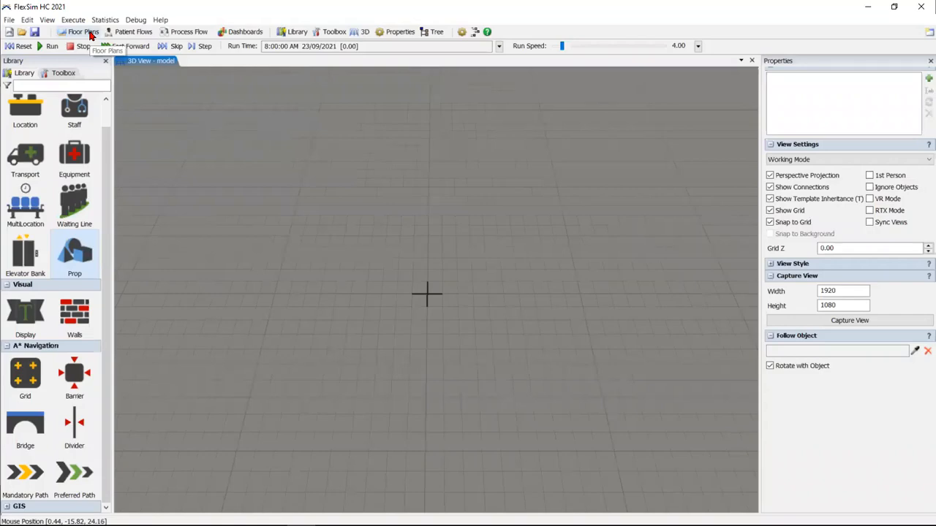
Step: Add a floor plan to the model using the AutoCAD drawing WHC2021_ L1.dwg as its background
click(91, 35)
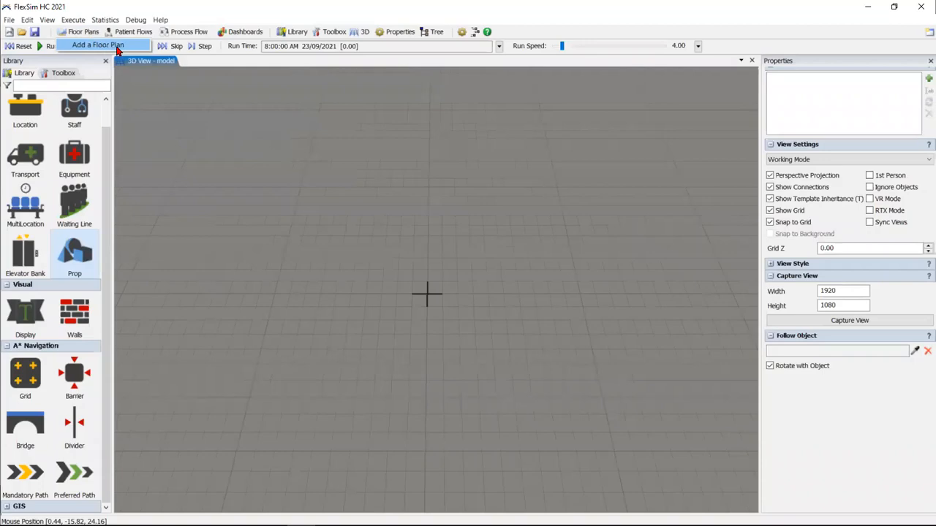
click(116, 49)
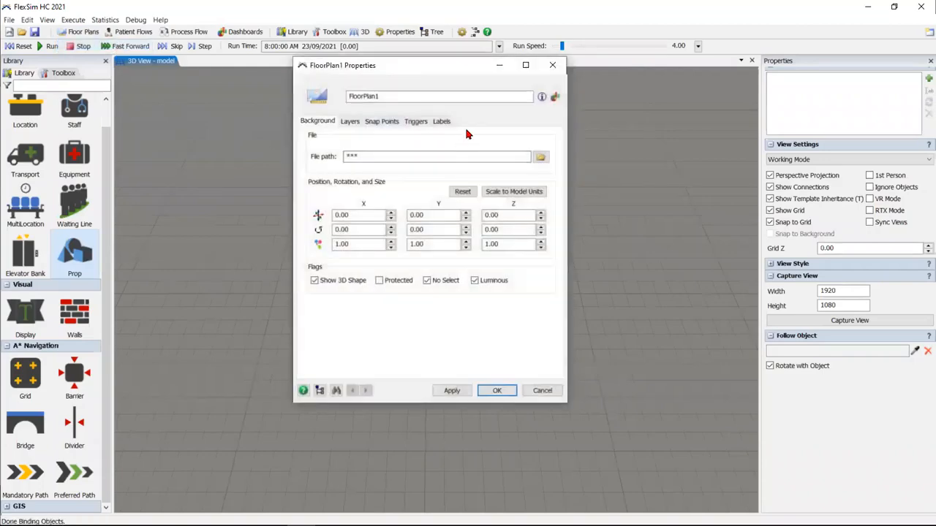
click(540, 159)
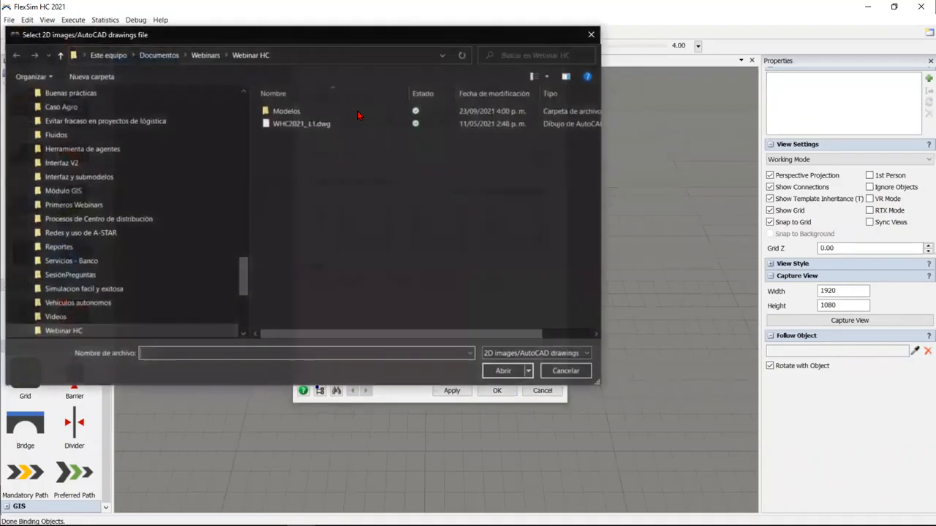
click(286, 128)
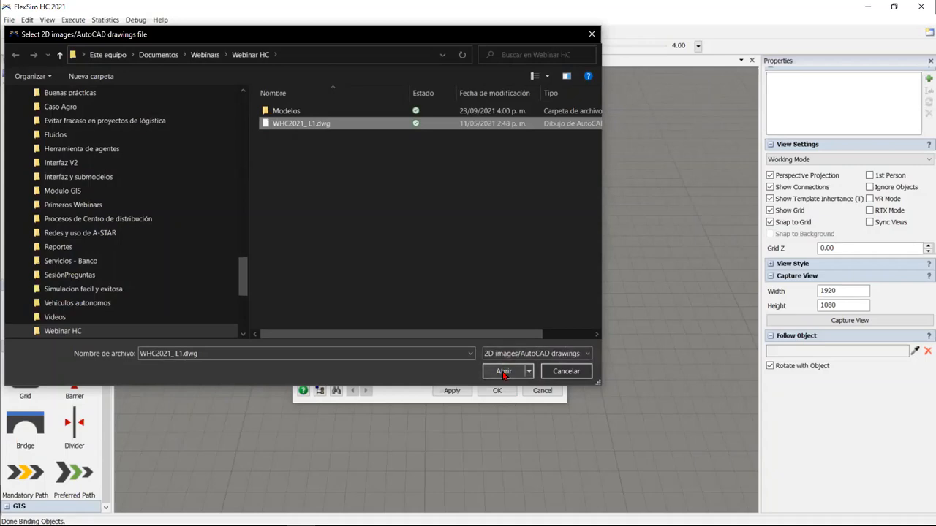
click(503, 371)
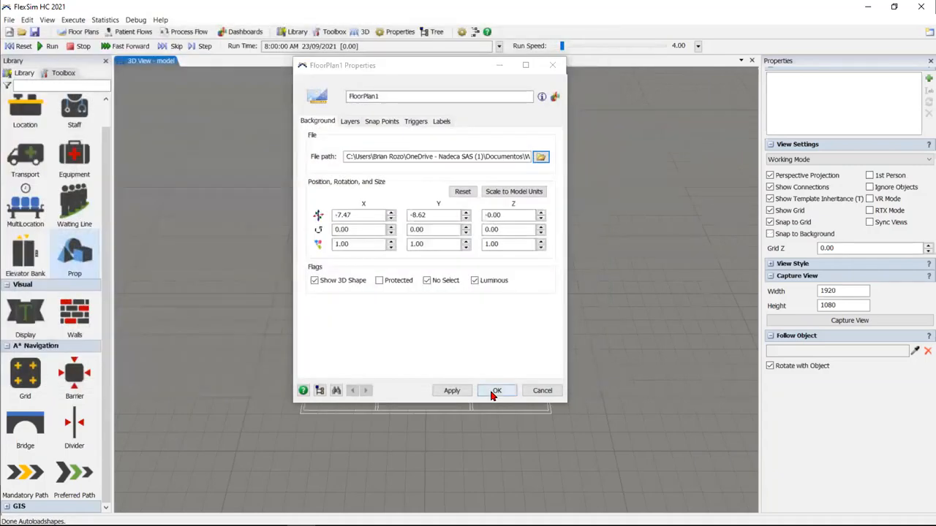
click(496, 391)
scroll(410, 342, up, 1)
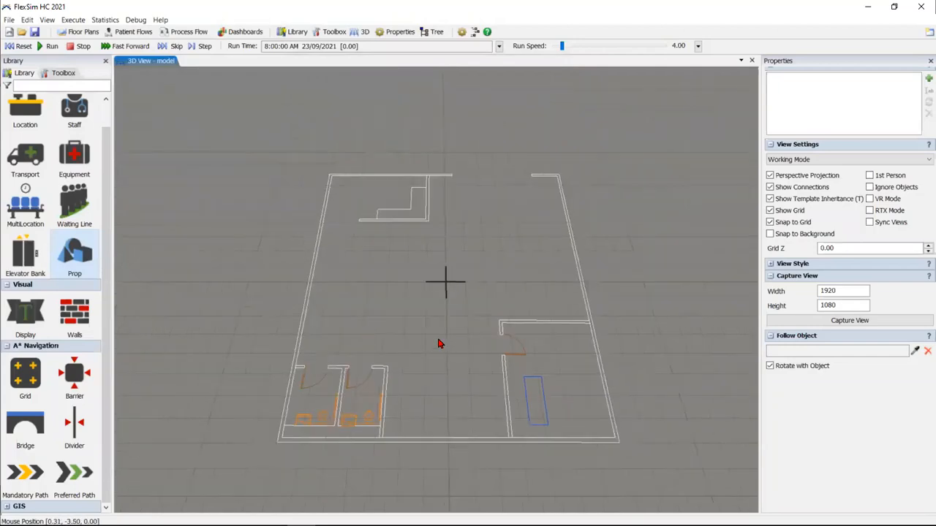
mouse_move(438, 344)
mouse_down()
mouse_move(409, 340)
mouse_move(408, 323)
mouse_up()
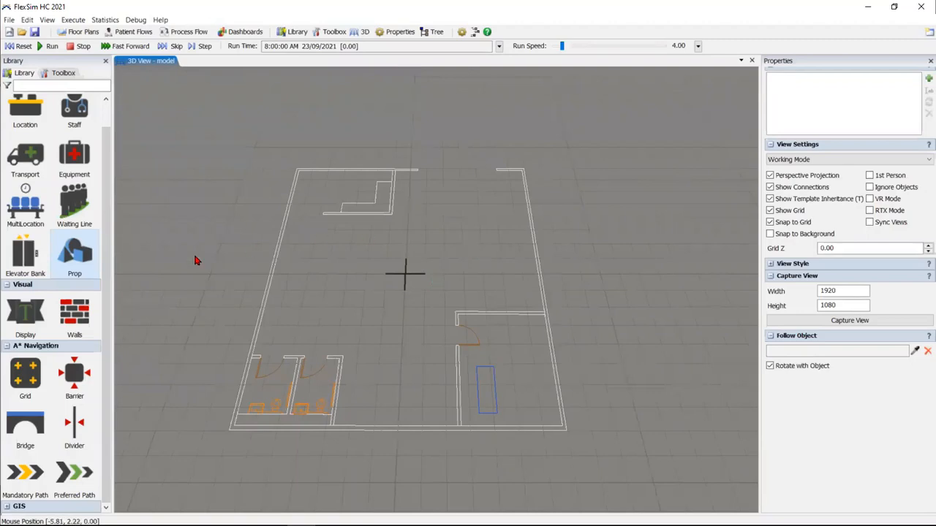
Step: Place a Glass door prop in the entrance opening of the floor plan's outer wall
click(86, 261)
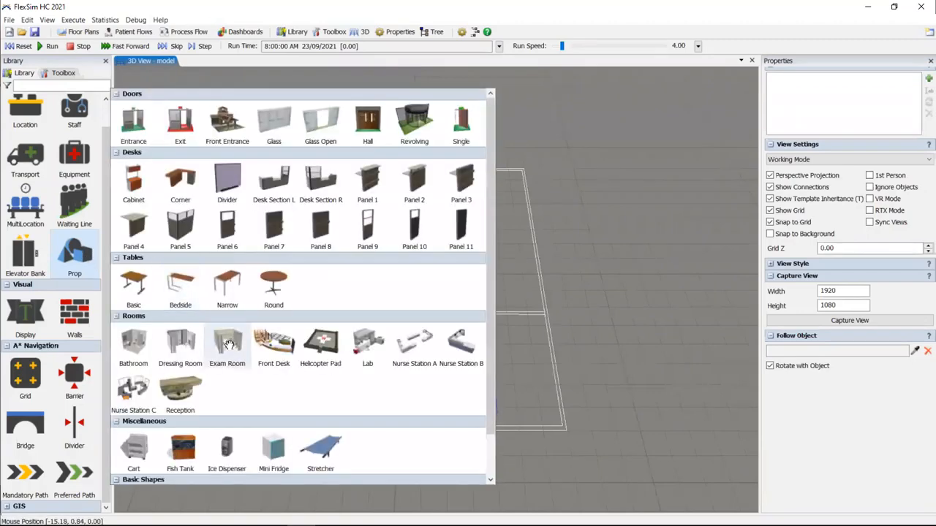
scroll(216, 338, down, 1)
scroll(227, 343, up, 1)
drag(272, 123, 530, 177)
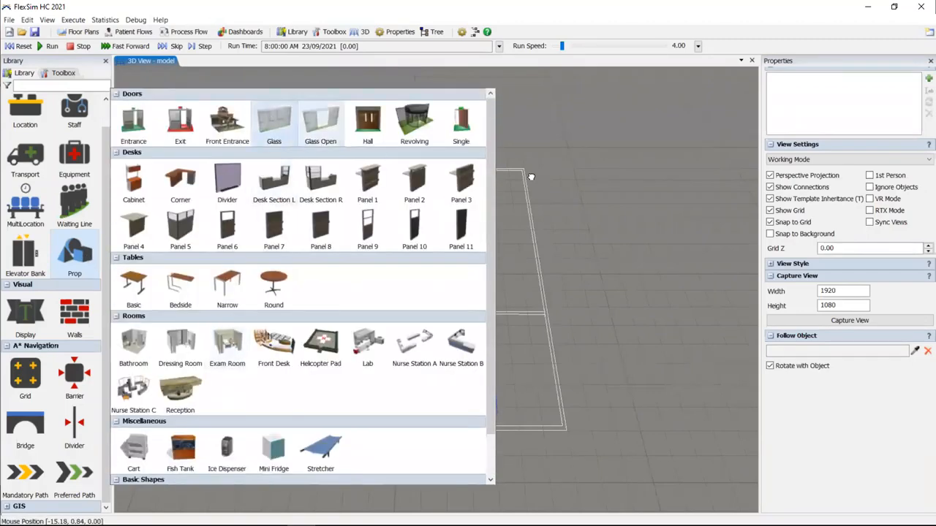
drag(530, 231, 538, 358)
drag(603, 265, 429, 242)
click(454, 368)
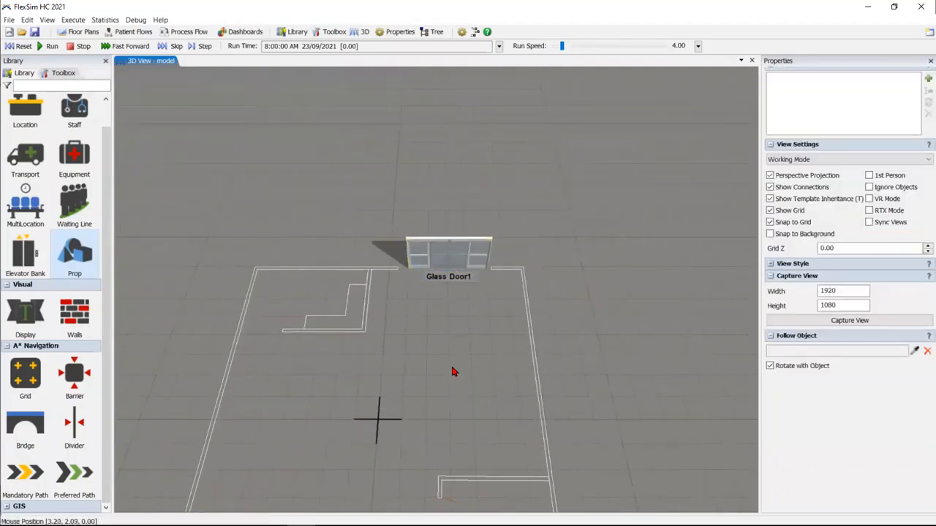
Step: Add a waiting line between the restrooms and the counter outline, running it parallel to the side wall toward the counter
scroll(451, 368, down, 2)
right_drag(452, 366, 463, 365)
drag(463, 364, 467, 314)
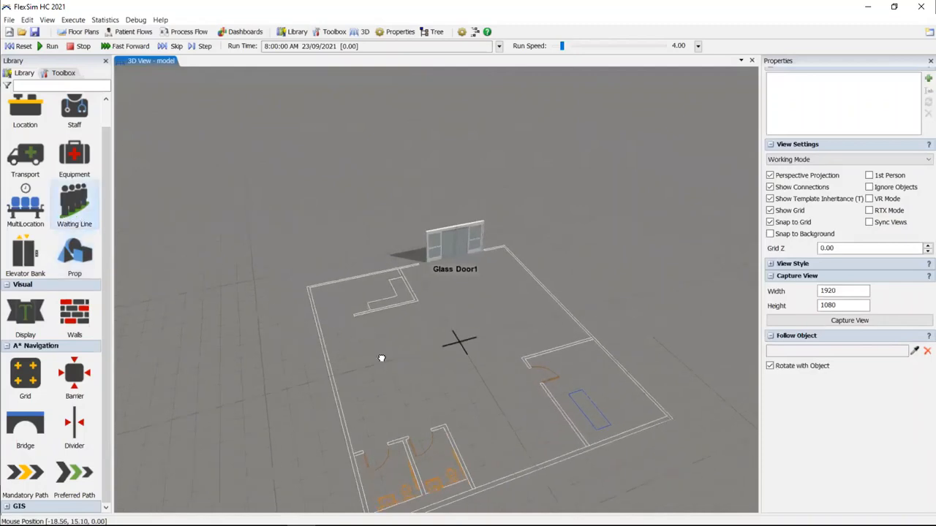
drag(381, 358, 406, 404)
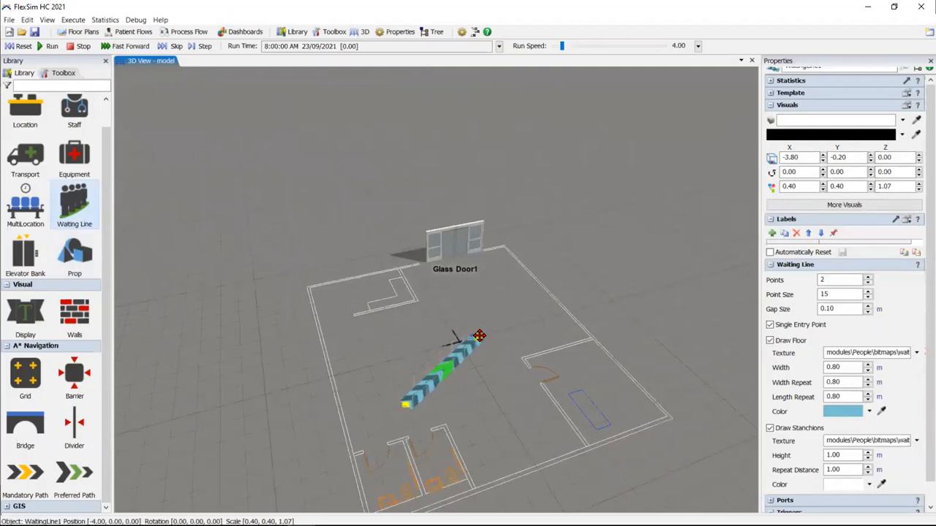
drag(479, 335, 378, 331)
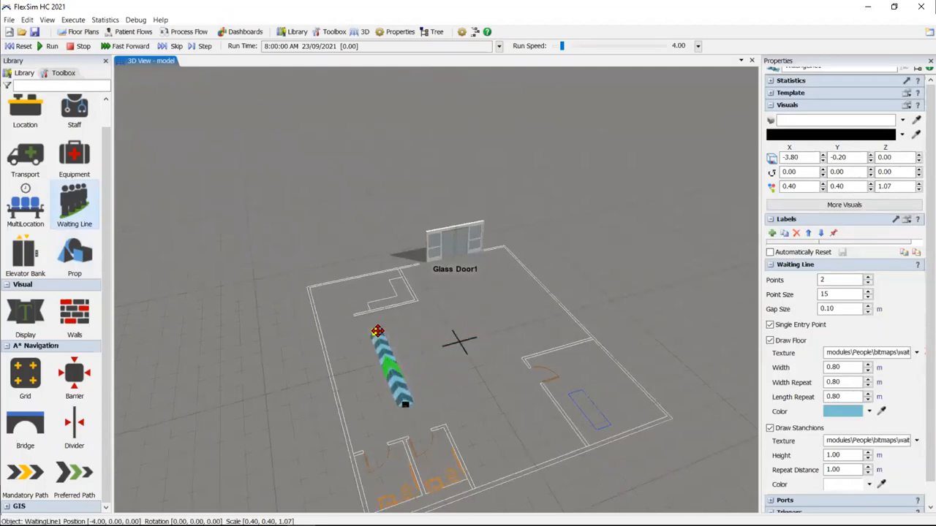
click(350, 378)
right_drag(350, 378, 512, 367)
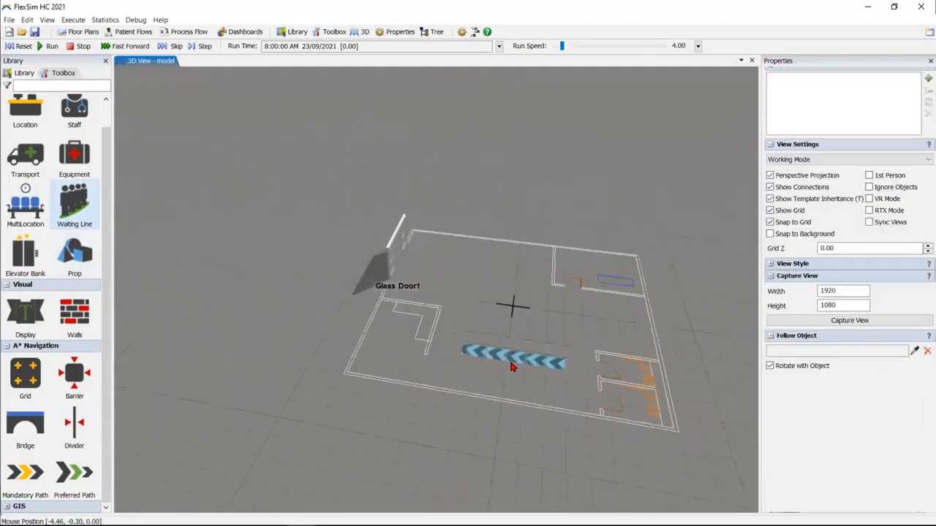
drag(513, 364, 516, 348)
click(503, 377)
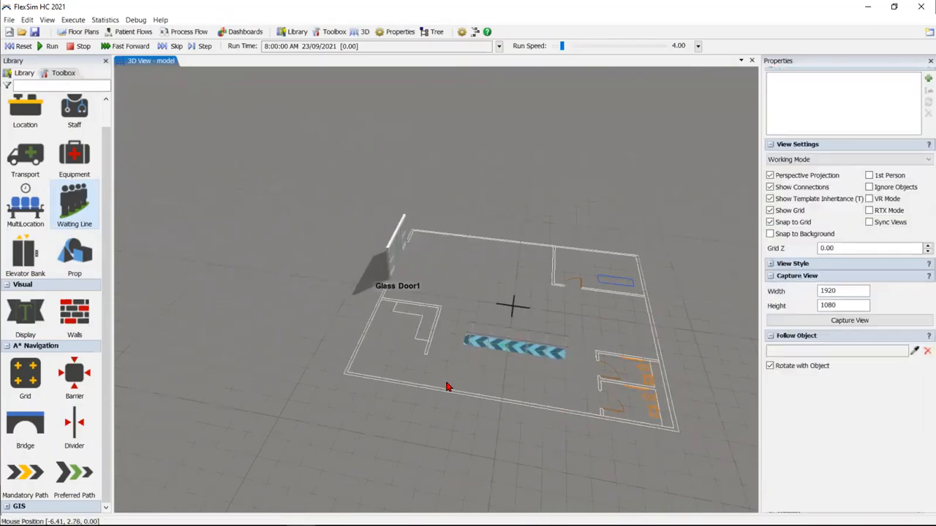
Step: Place a Registration location over the counter outline near the glass door
right_drag(447, 387, 319, 329)
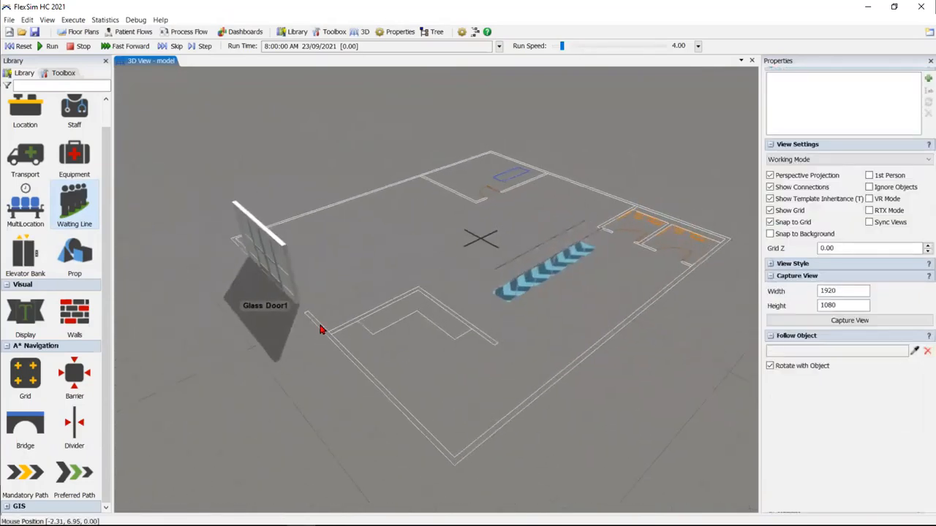
scroll(48, 120, up, 1)
click(29, 138)
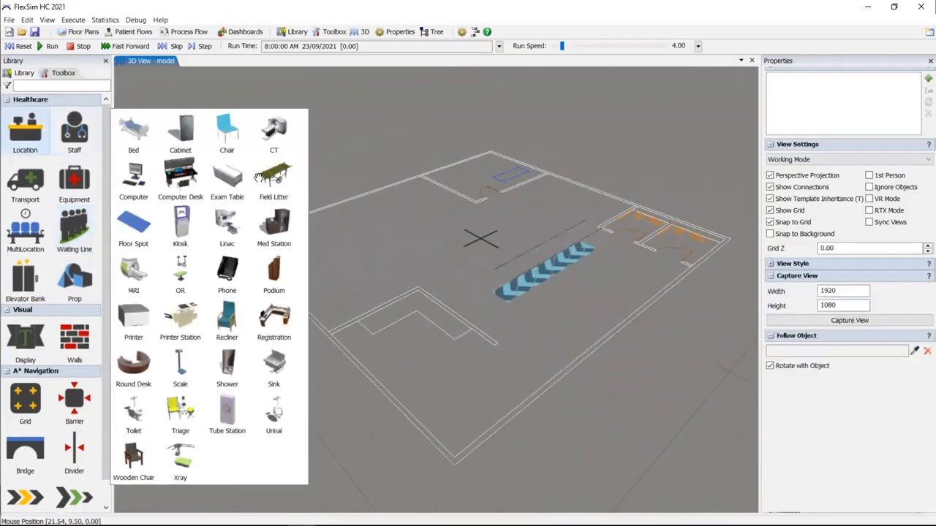
mouse_move(274, 315)
mouse_down()
mouse_move(429, 330)
mouse_move(447, 316)
mouse_up()
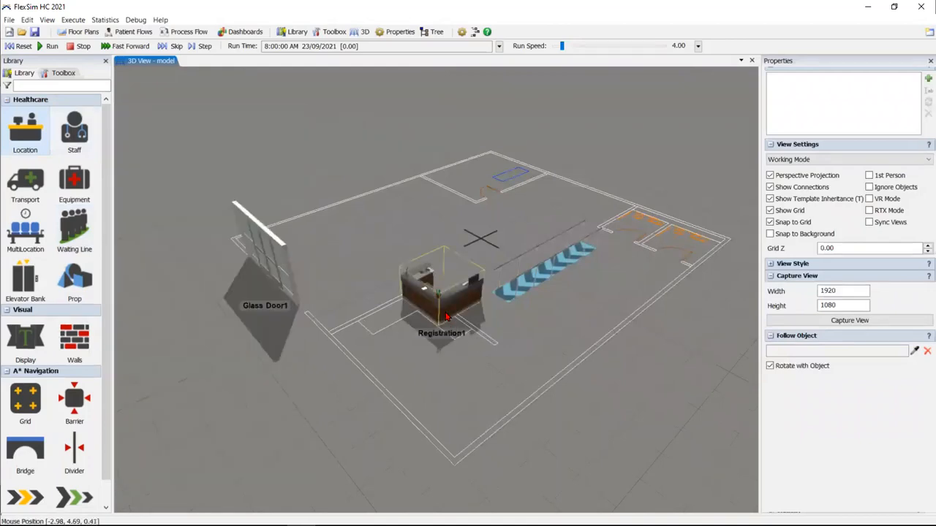
click(411, 365)
right_drag(399, 369, 416, 363)
scroll(415, 364, up, 1)
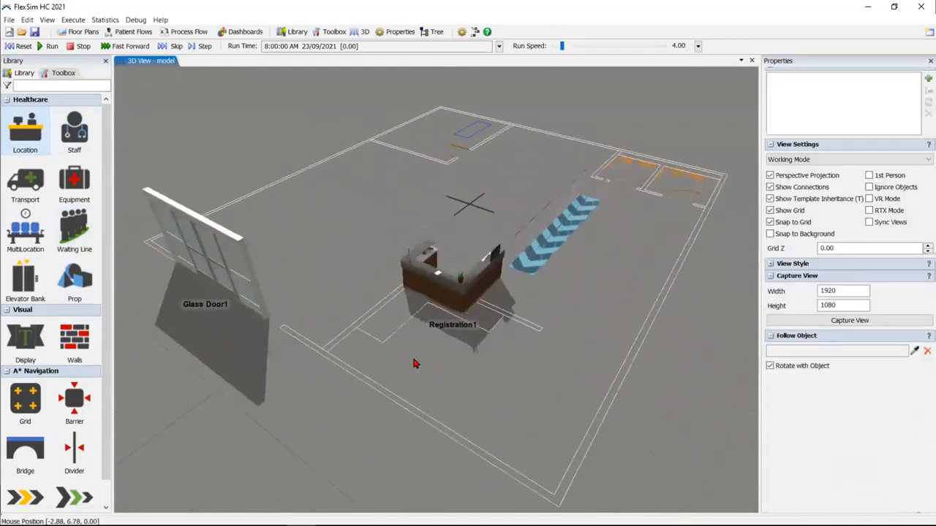
scroll(439, 307, up, 3)
Step: Rotate the registration desk to -180 degrees about Z and move it to about X -3.10, Y 6.30 on the counter outline
click(445, 308)
right_drag(448, 248, 455, 275)
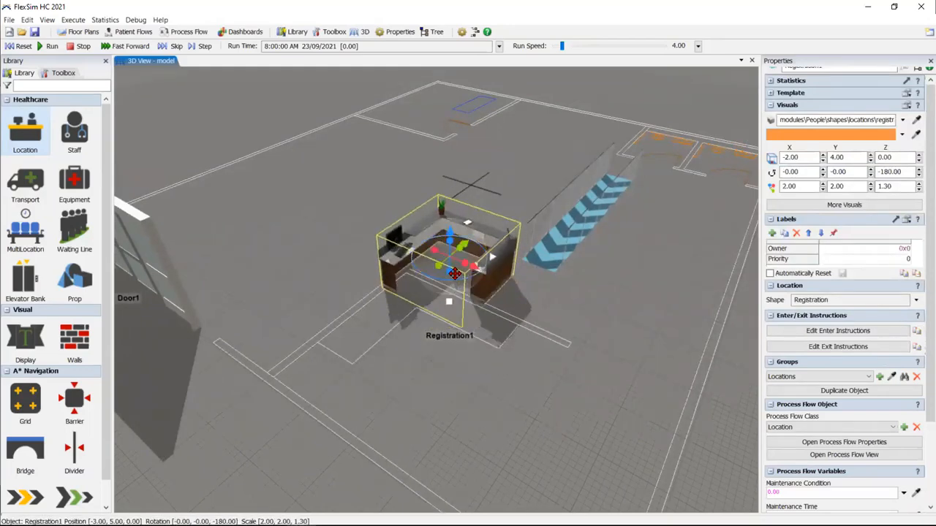
drag(454, 273, 423, 307)
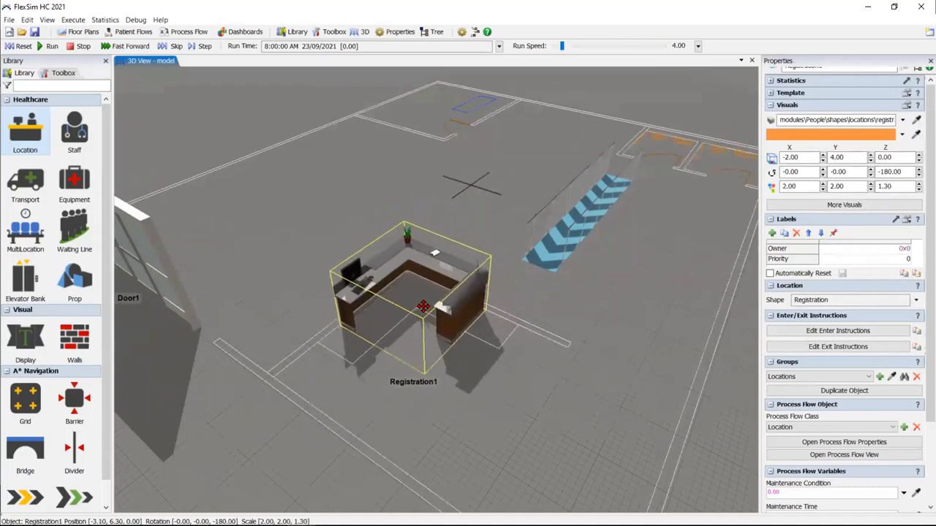
Step: Show the model in top view and enlarge the registration desk to about 3.60 by 3.40 over the counter outline
click(353, 390)
right_drag(353, 390, 345, 351)
mouse_move(433, 425)
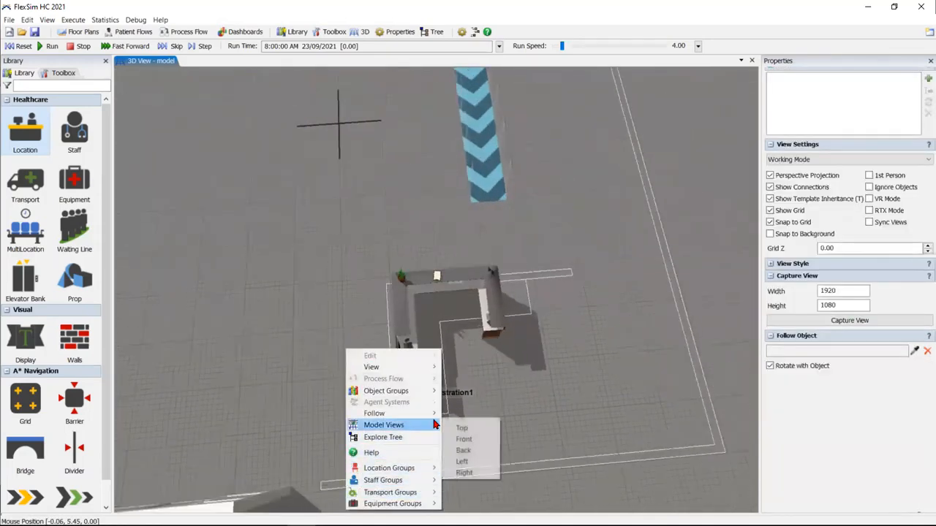
click(465, 428)
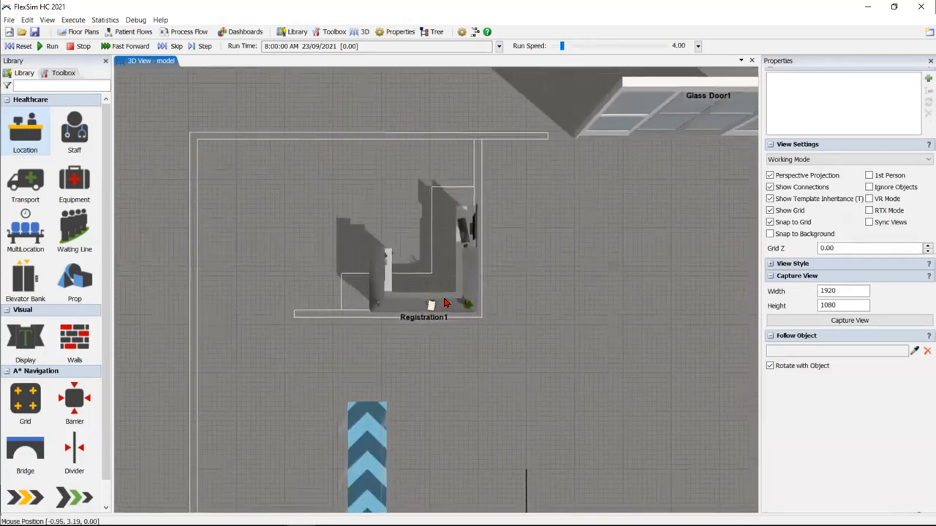
click(446, 304)
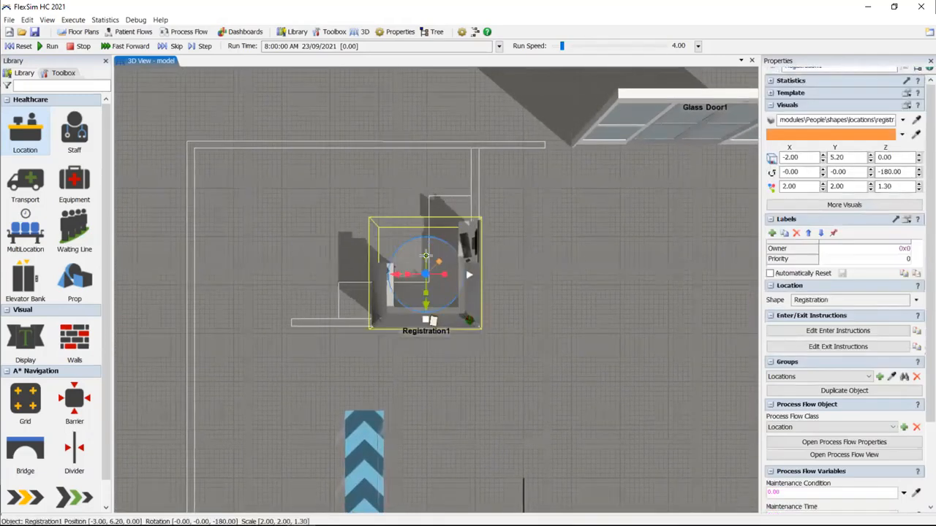
drag(426, 255, 322, 239)
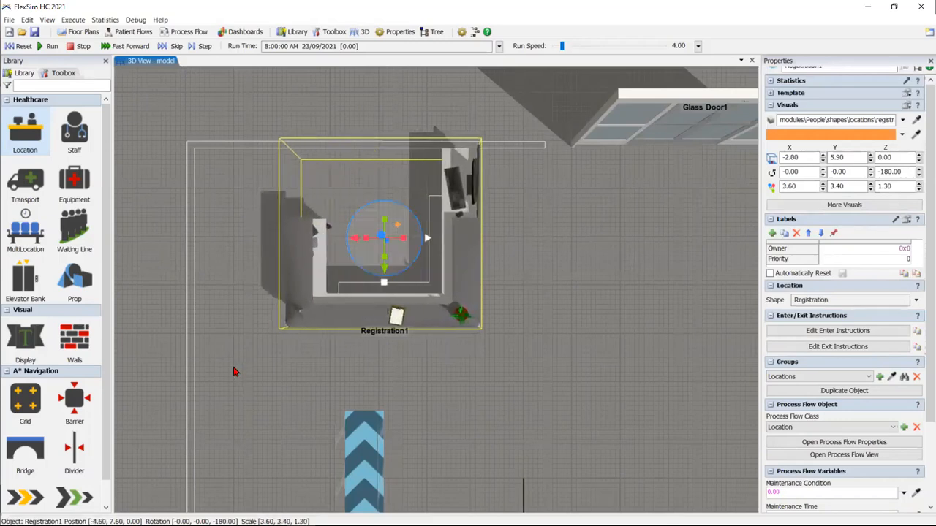
click(233, 367)
Step: Rename the registration desk to Recepcion
right_drag(255, 357, 483, 273)
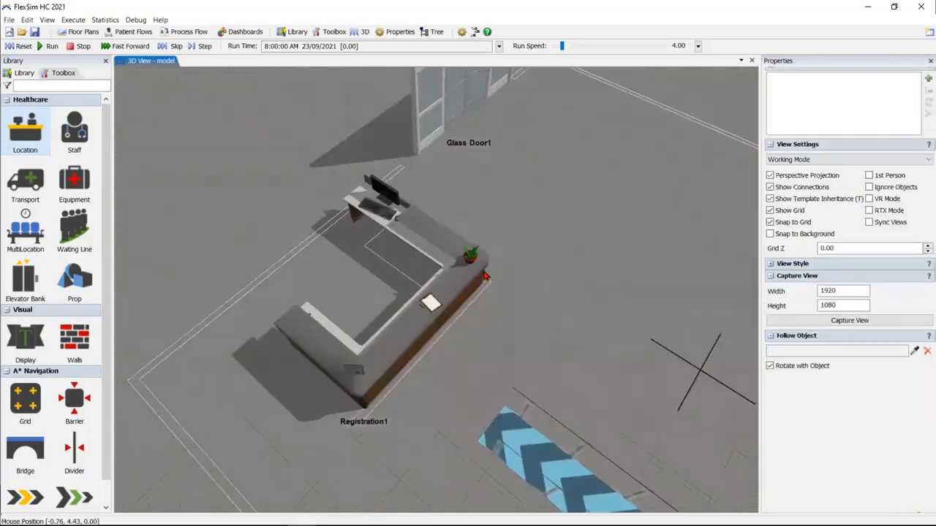
click(454, 295)
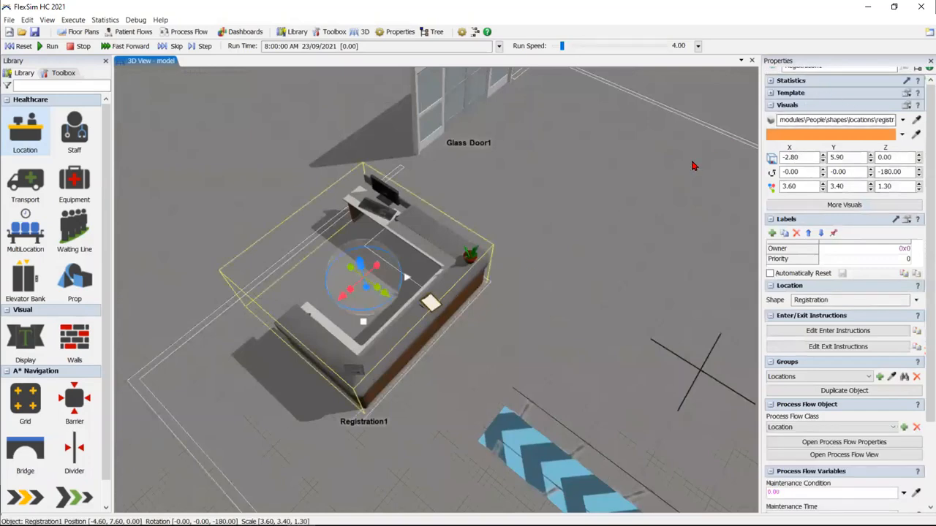
double_click(396, 349)
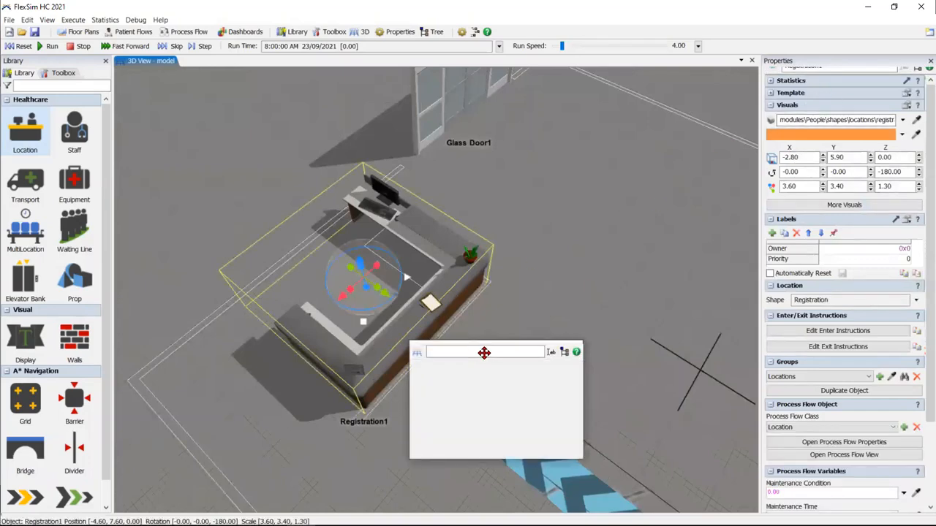
double_click(490, 351)
text(Recepcion)
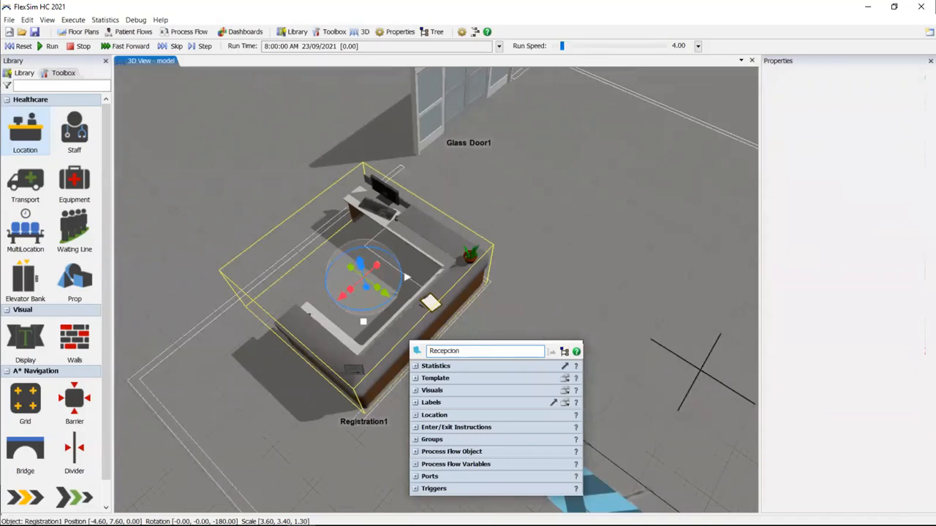
click(549, 314)
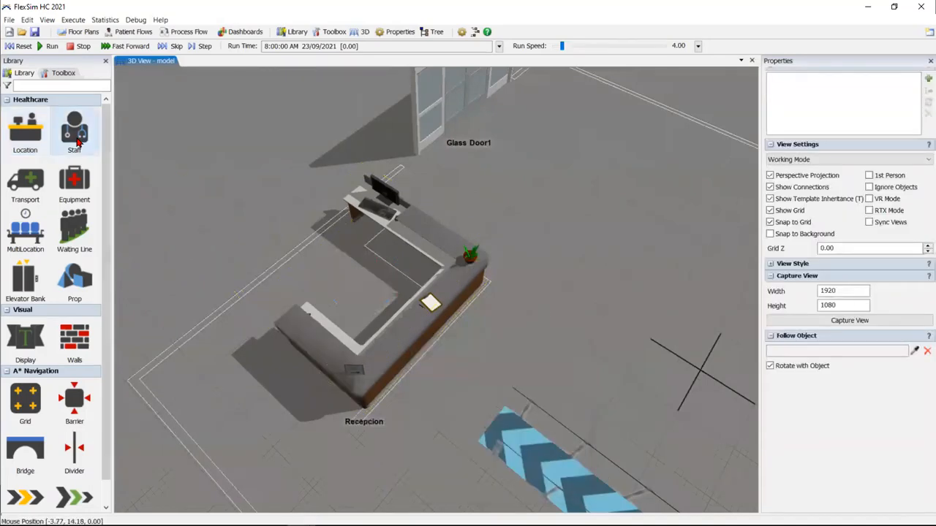
Step: Place a Clerk inside the reception desk, rotate it to -90 degrees about Z and move it to about X -2.95, Y 6.10
click(77, 142)
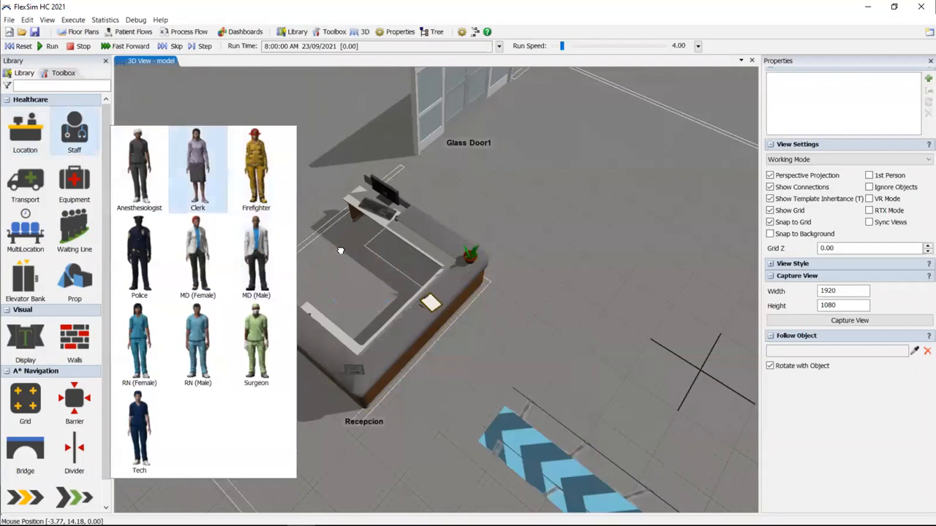
drag(353, 278, 364, 281)
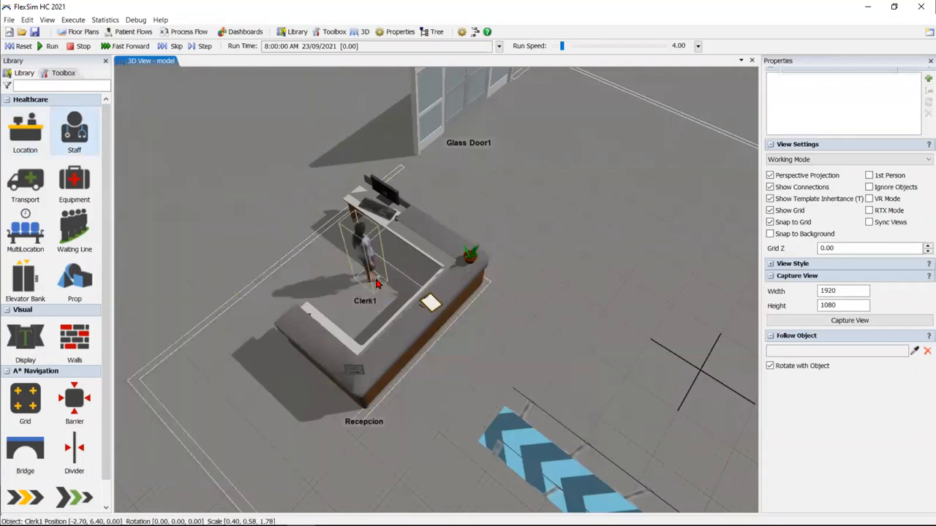
click(378, 278)
drag(384, 278, 316, 277)
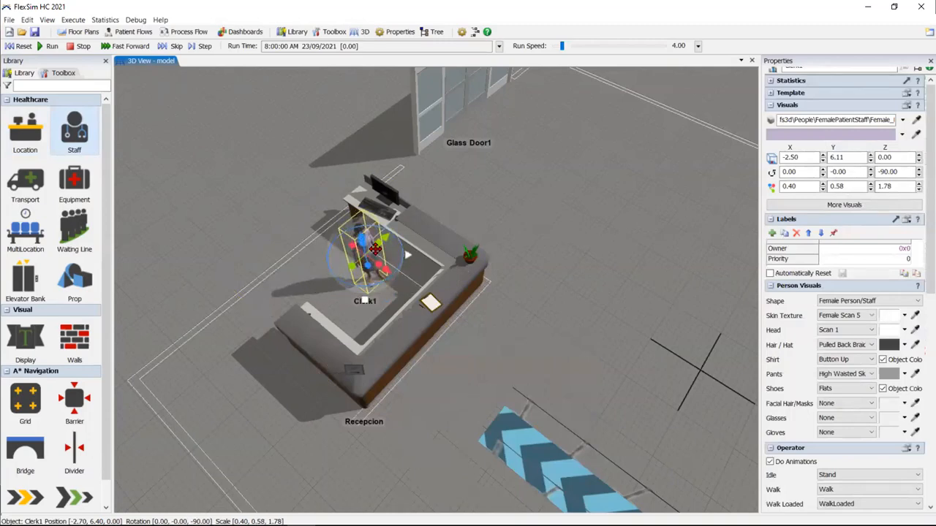
drag(371, 243, 373, 258)
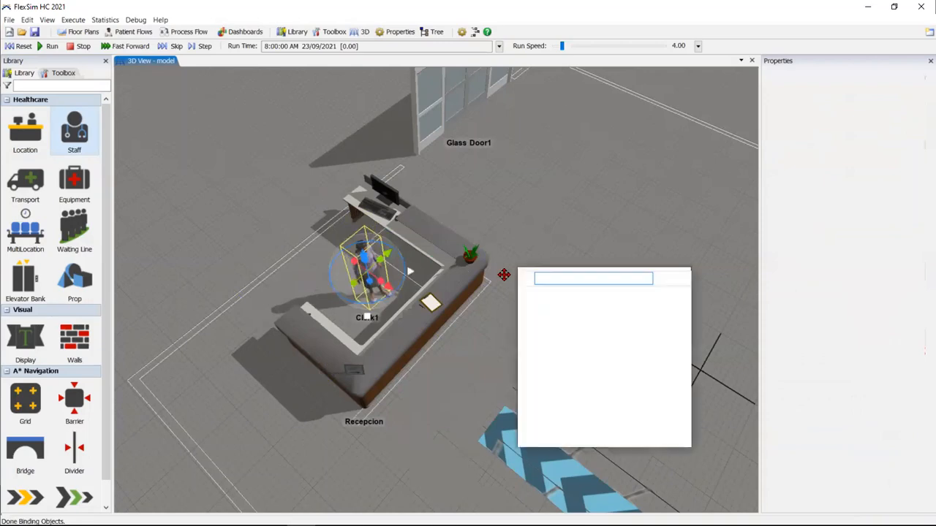
Step: Rename the clerk behind the reception desk to Recepcionista
text(Recepcionista)
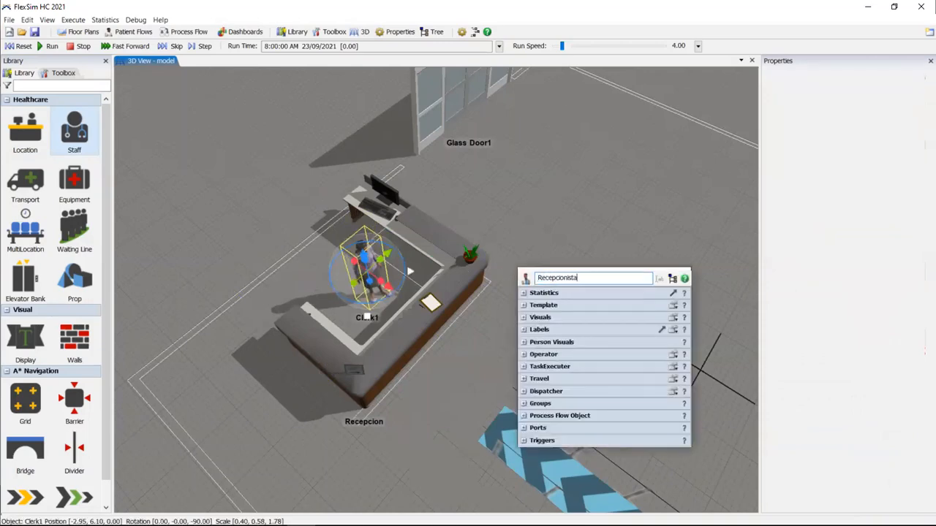
scroll(507, 271, up, 2)
click(544, 224)
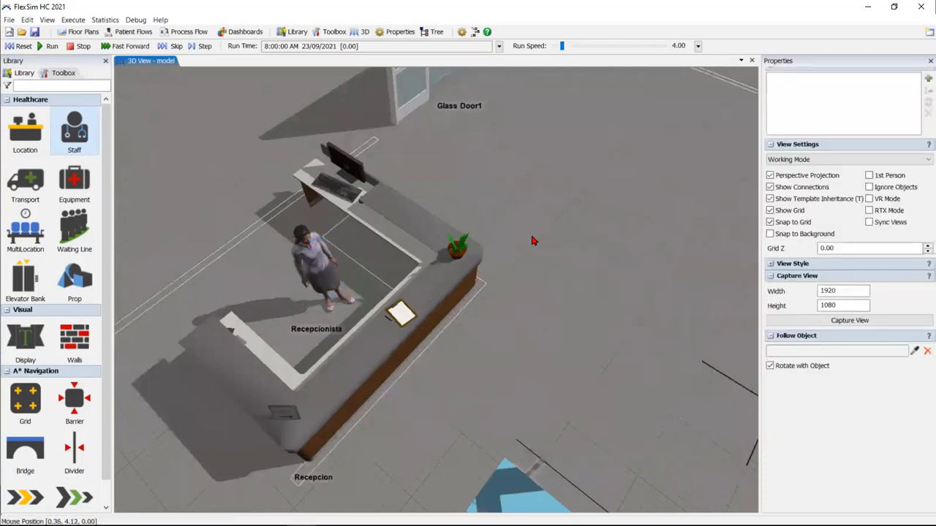
Step: Place a Chairs multilocation near the glass door, rotated -90 degrees about Z, at about X 1.75, Y 3.59
scroll(532, 236, down, 5)
scroll(378, 250, down, 4)
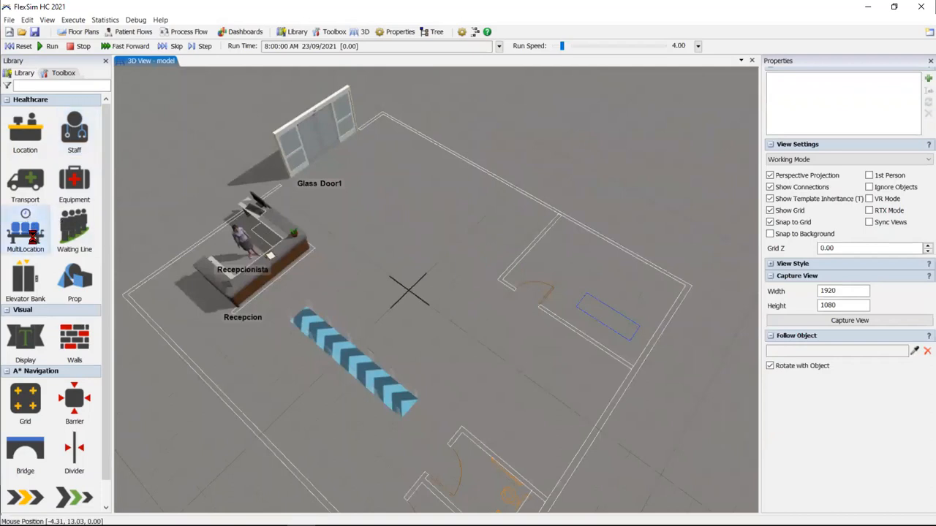
mouse_move(106, 252)
drag(139, 245, 395, 221)
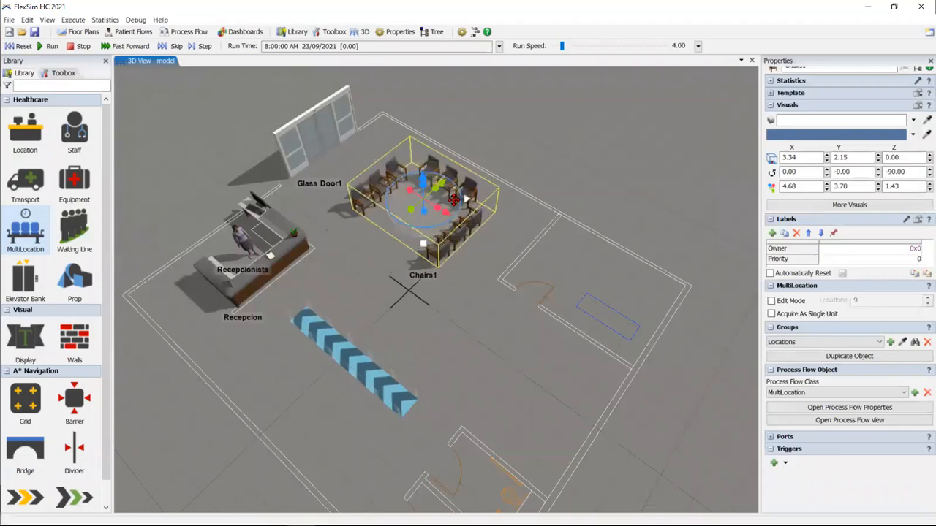
drag(453, 203, 472, 193)
Step: Rename the group of chairs to Sala de espera
double_click(472, 194)
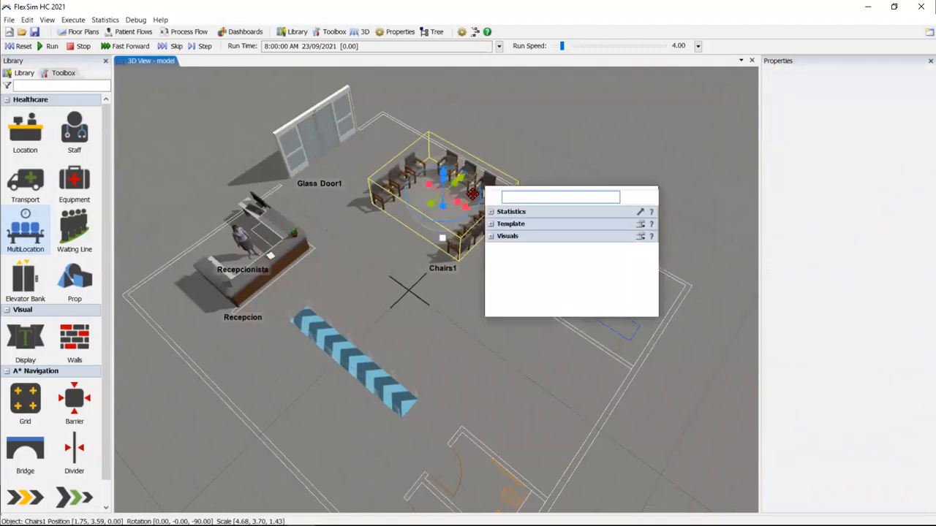
key(BackSpace)
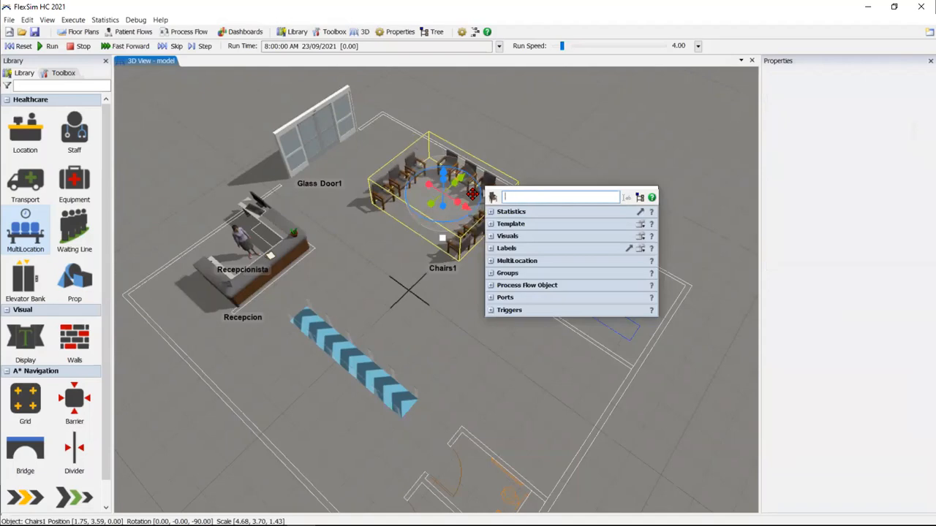
text(sA)
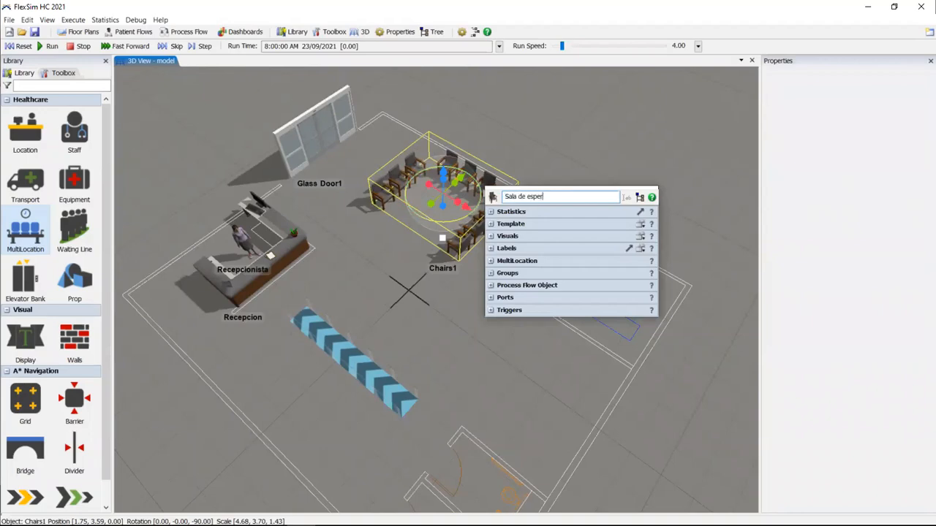
click(557, 178)
Step: Place an Exam Table location over the blue rectangle in the corner room of the floor plan
scroll(523, 326, up, 5)
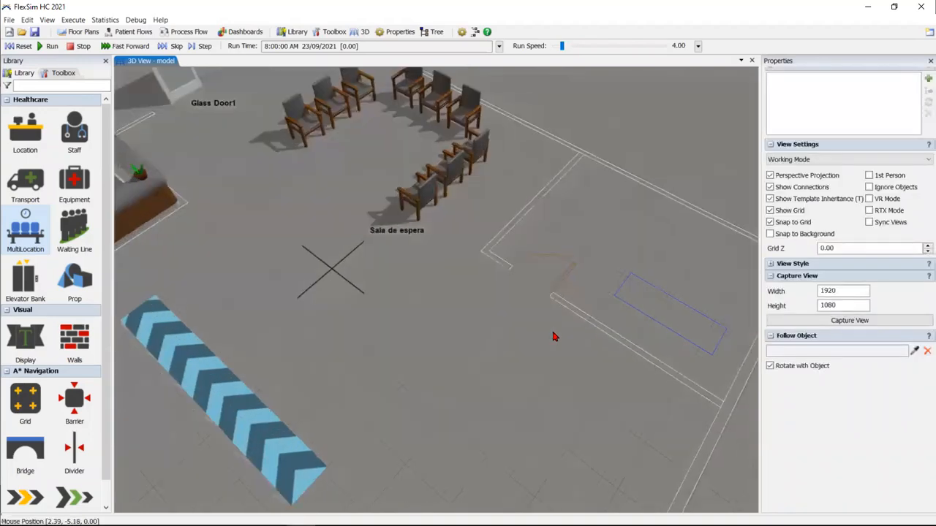
drag(554, 336, 411, 346)
click(25, 131)
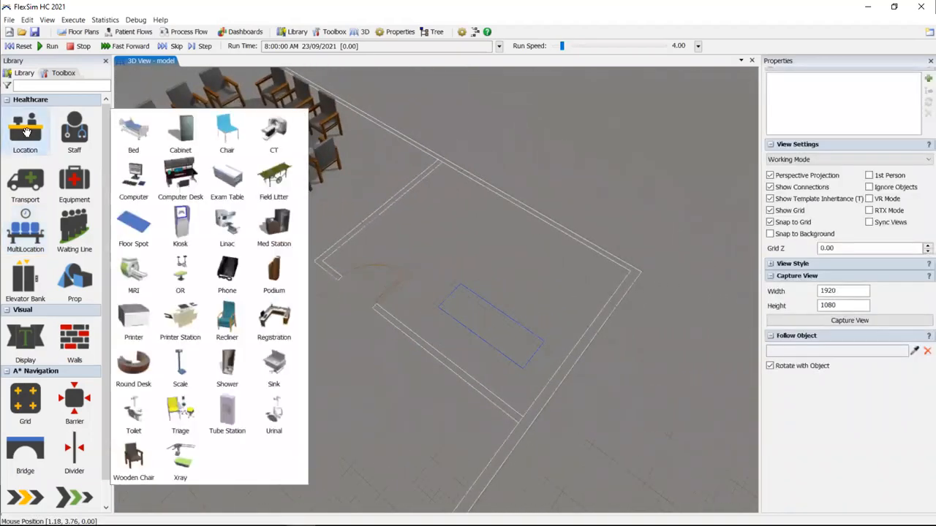
drag(220, 175, 511, 303)
Step: Place an MD (Female) beside the exam table at about X 5.30, Y -6.80, rotated 90 degrees about Z
right_drag(578, 276, 468, 267)
click(74, 130)
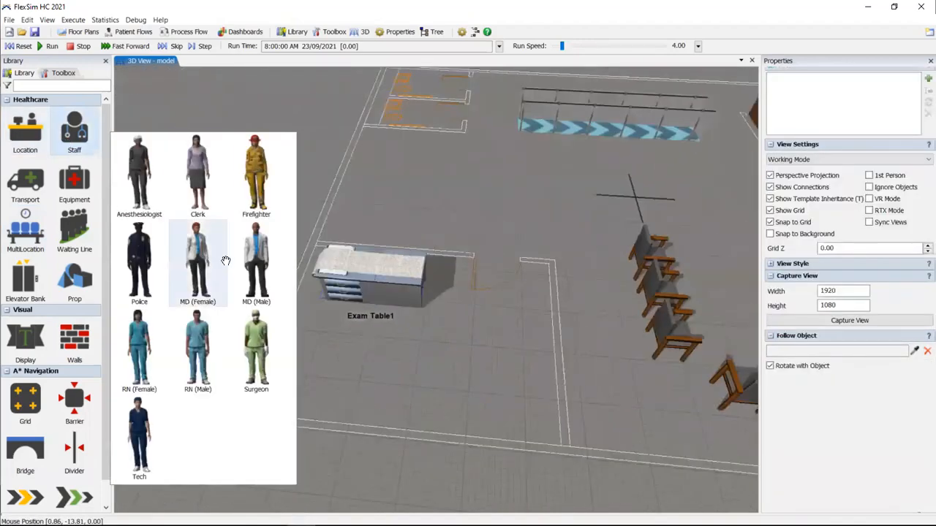
drag(192, 264, 331, 312)
click(310, 351)
click(422, 365)
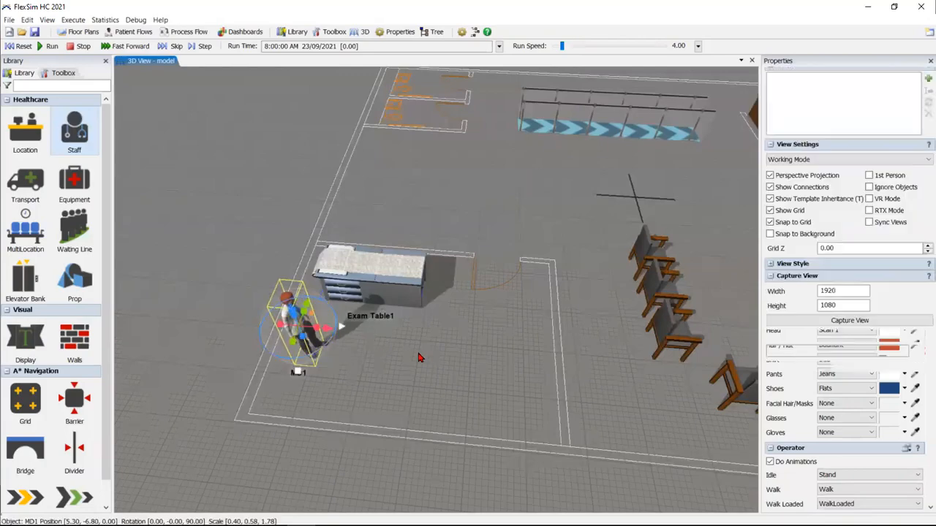
Step: Add a patient process flow to the model
scroll(421, 369, down, 3)
mouse_move(422, 369)
right_down()
mouse_move(464, 374)
mouse_move(375, 323)
mouse_move(406, 380)
mouse_move(396, 379)
mouse_move(436, 356)
mouse_move(416, 368)
mouse_move(426, 379)
right_up()
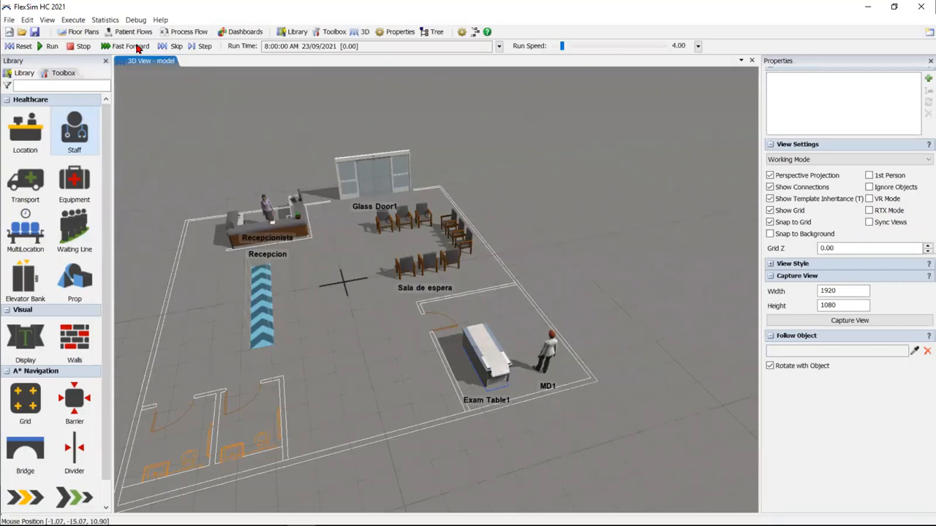
click(136, 33)
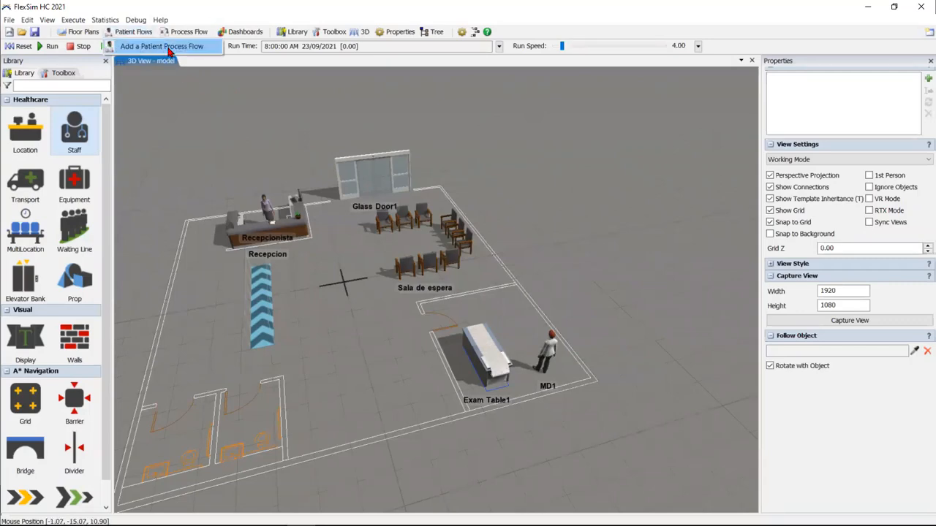
click(168, 47)
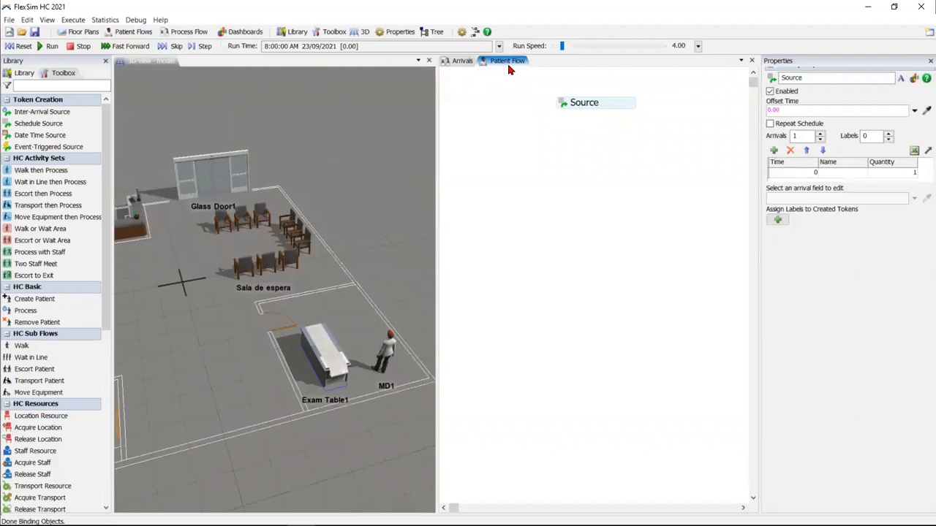
click(204, 342)
scroll(203, 339, down, 1)
drag(207, 339, 290, 333)
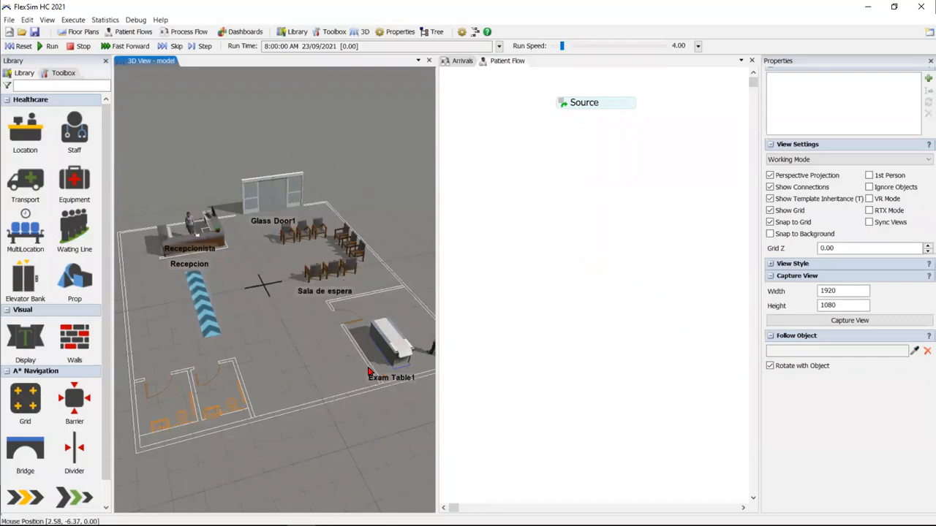
drag(338, 380, 269, 367)
mouse_move(247, 351)
right_down()
mouse_move(228, 351)
mouse_move(253, 363)
right_up()
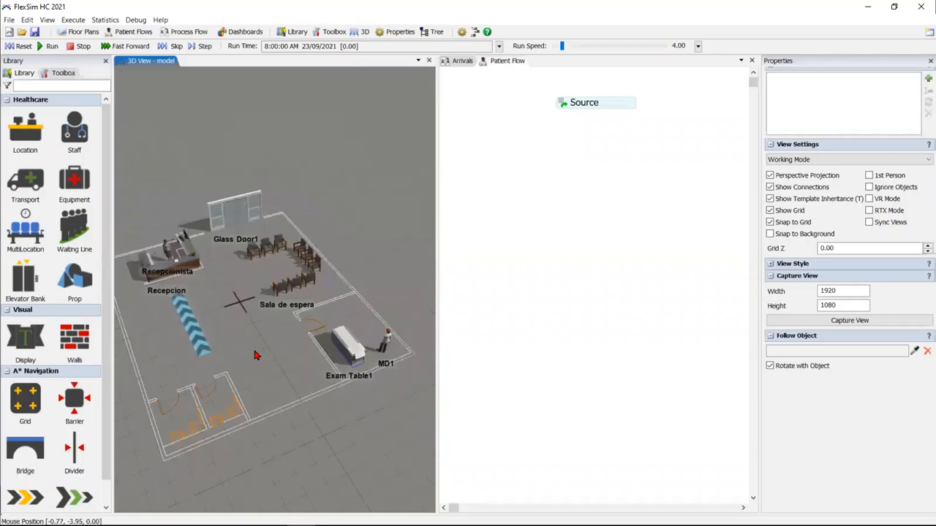
Step: Open the arrivals table of the Source in the Arrivals flow and set its number of rows to 5
click(462, 61)
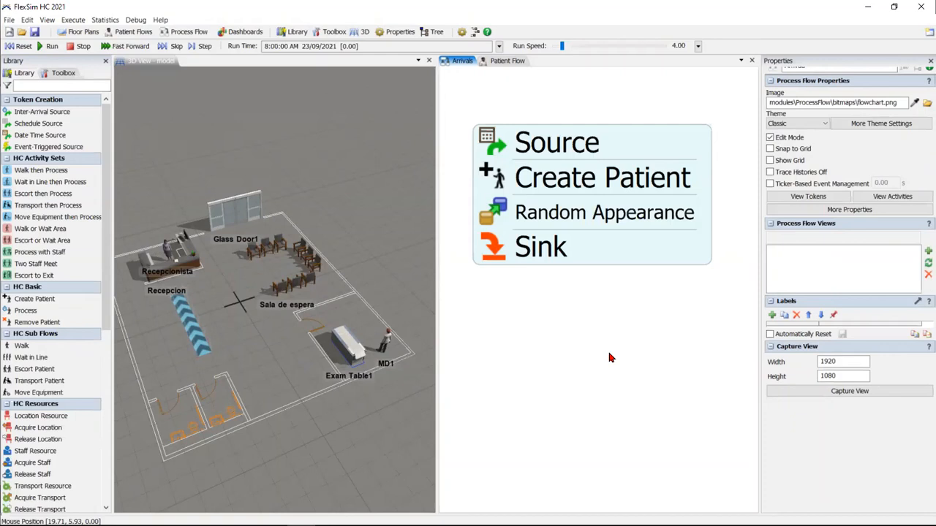
double_click(512, 165)
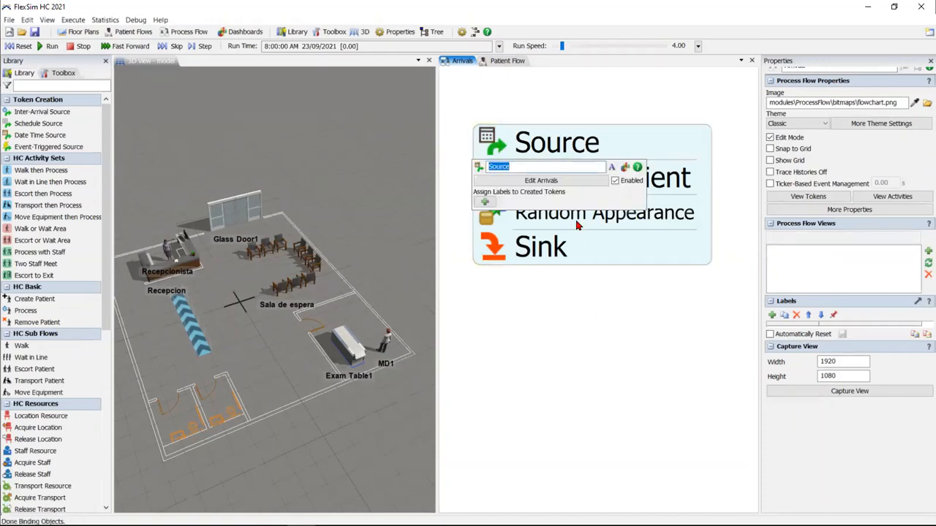
click(590, 182)
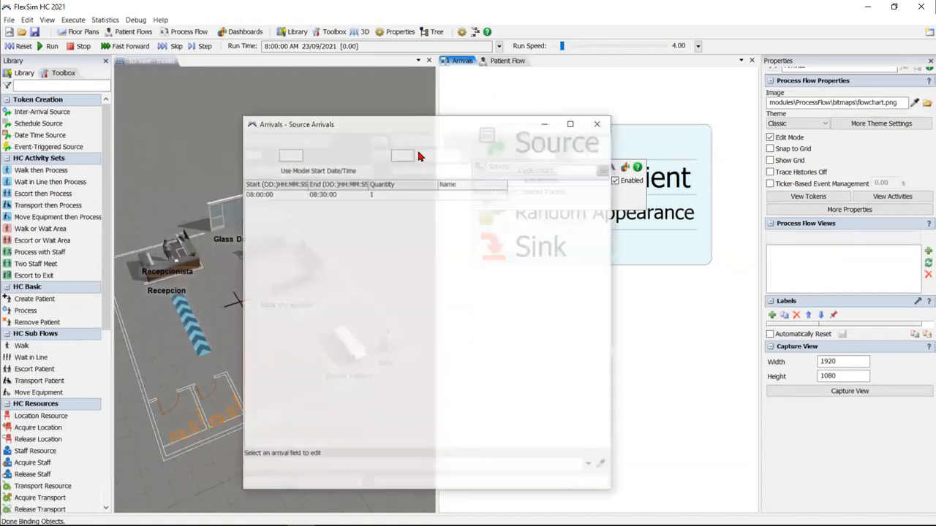
drag(442, 122, 253, 70)
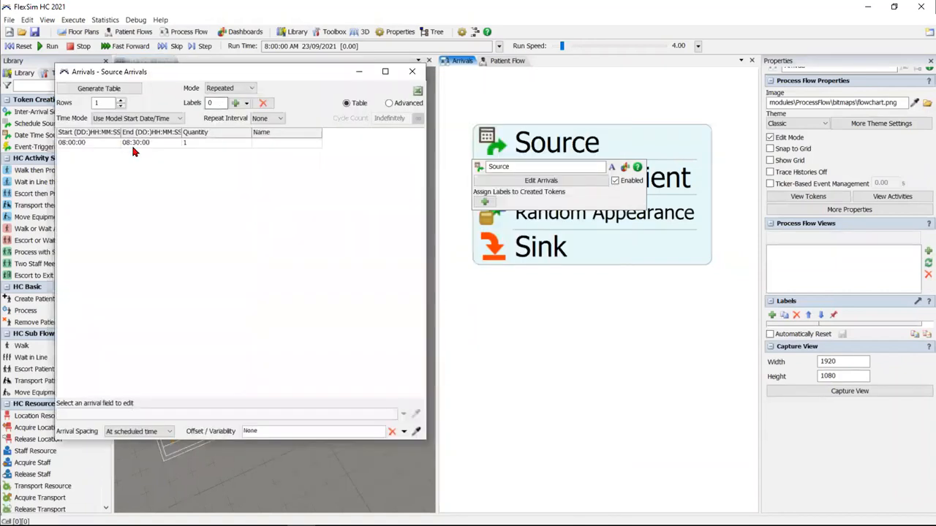
click(119, 101)
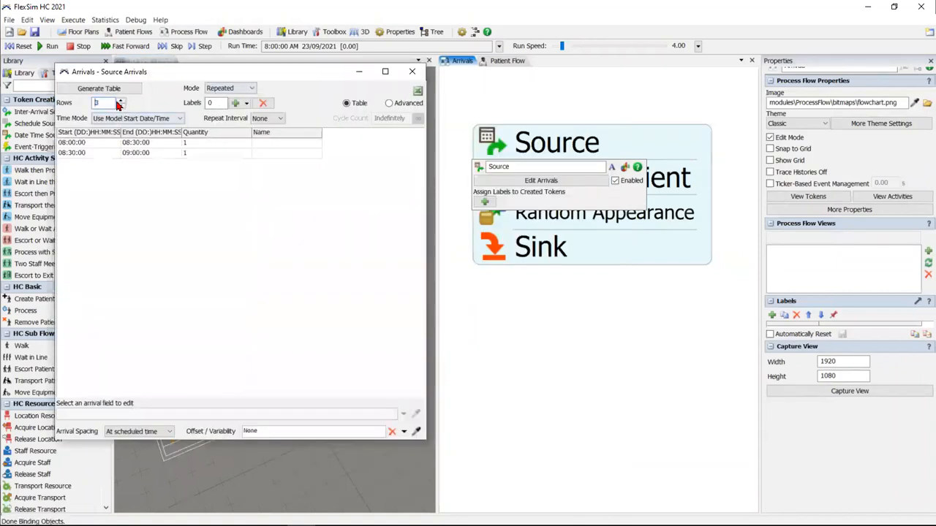
double_click(118, 102)
click(119, 102)
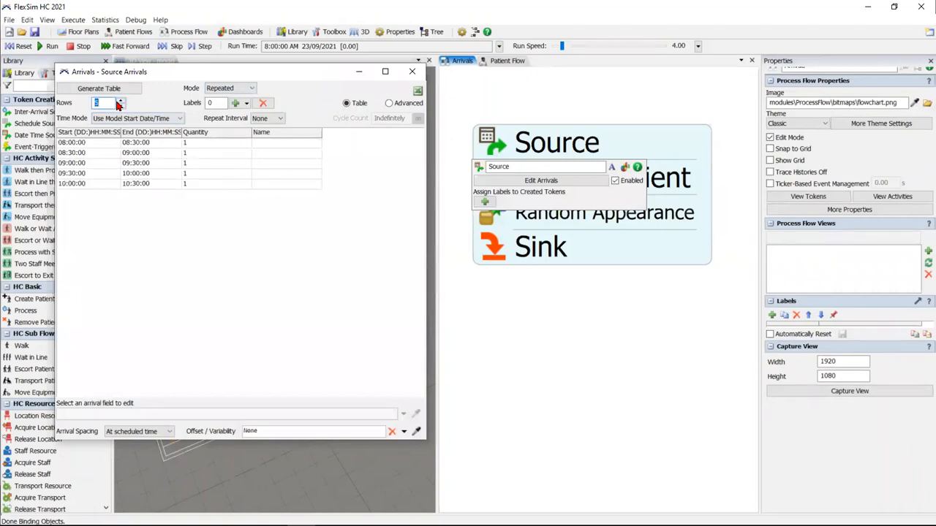
Step: Increase the Source arrivals table to 8 rows and set the arrival spacing to Randomly spaced
click(118, 102)
click(119, 102)
click(118, 101)
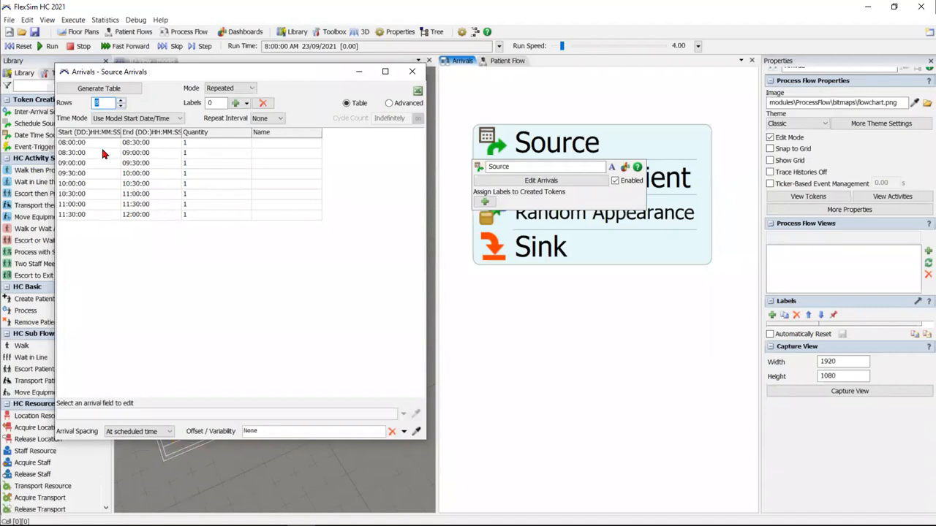
click(228, 144)
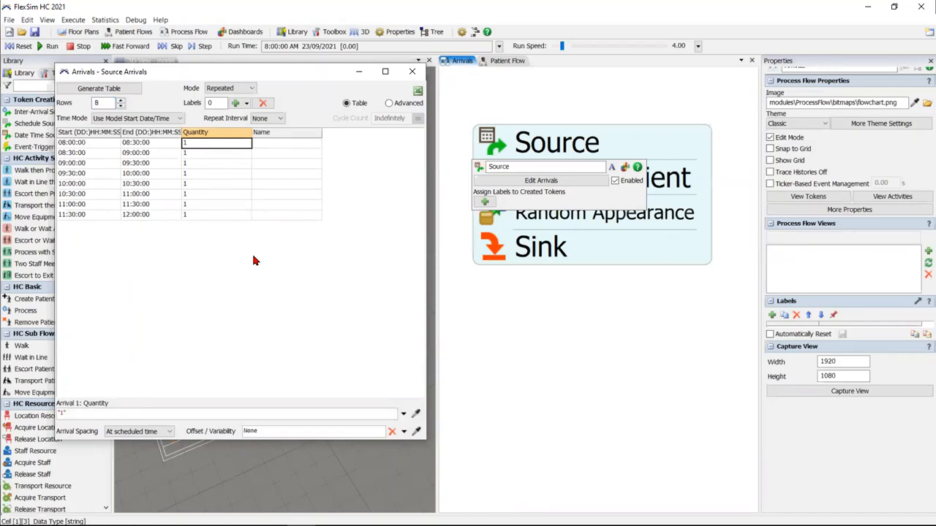
click(153, 432)
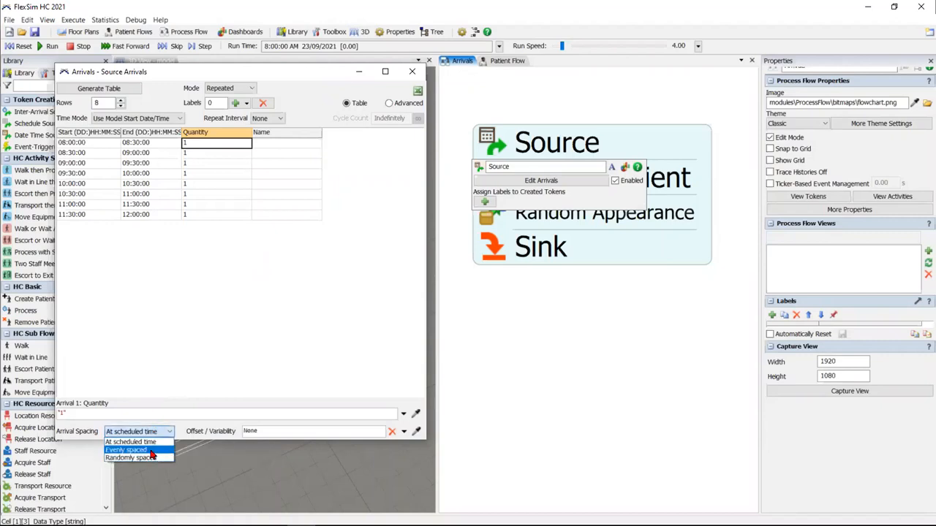
click(151, 450)
click(164, 434)
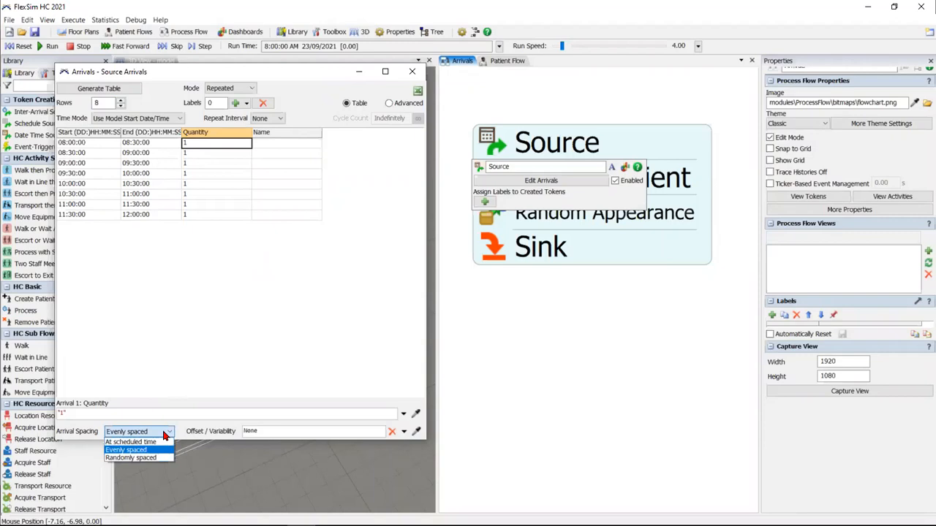
click(152, 458)
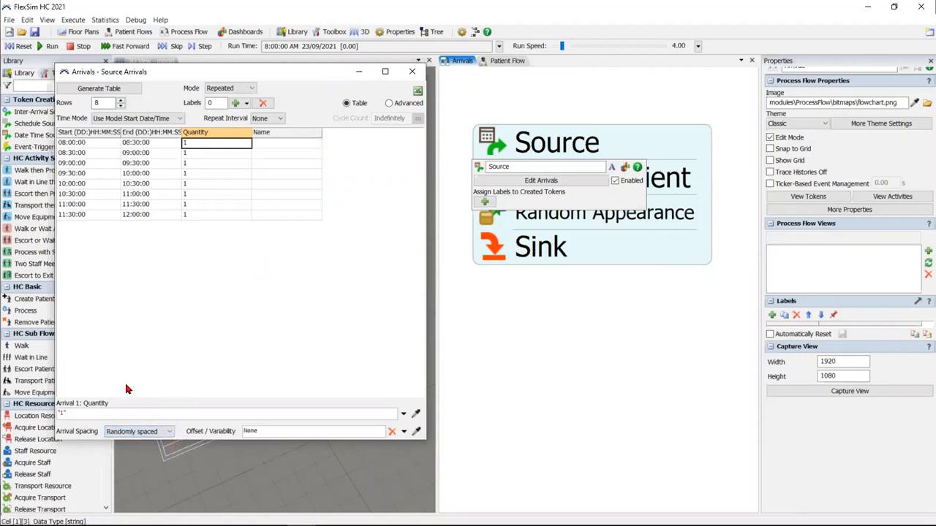
Step: Set the quantity to 5 for all eight half-hour arrival intervals and close the arrivals table
click(109, 145)
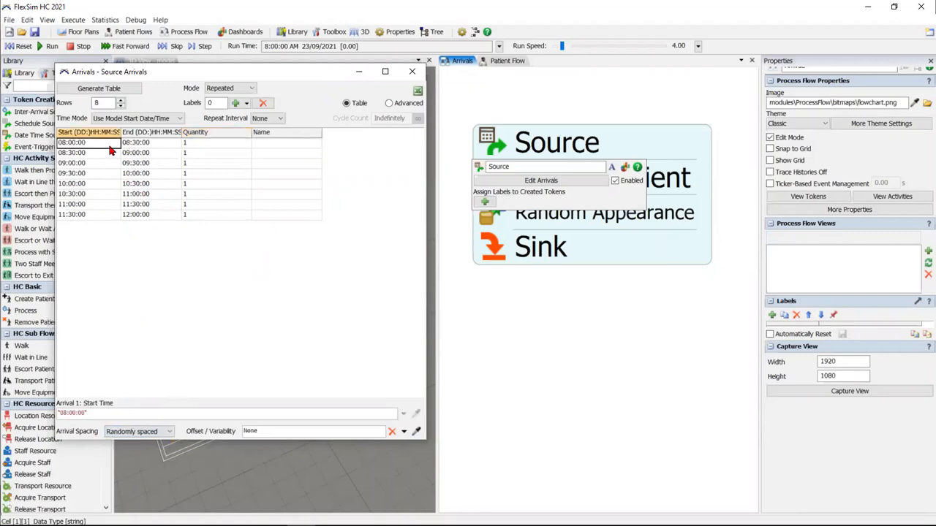
click(142, 146)
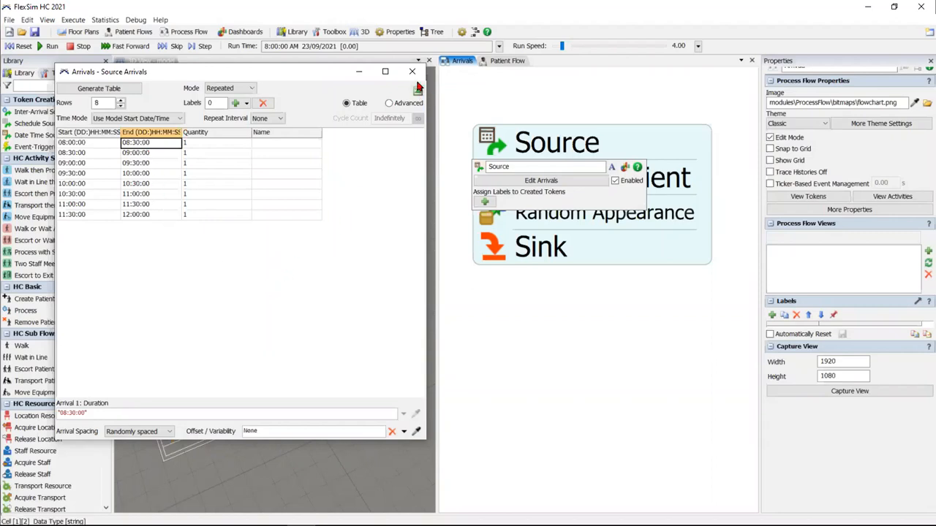
click(174, 264)
click(215, 144)
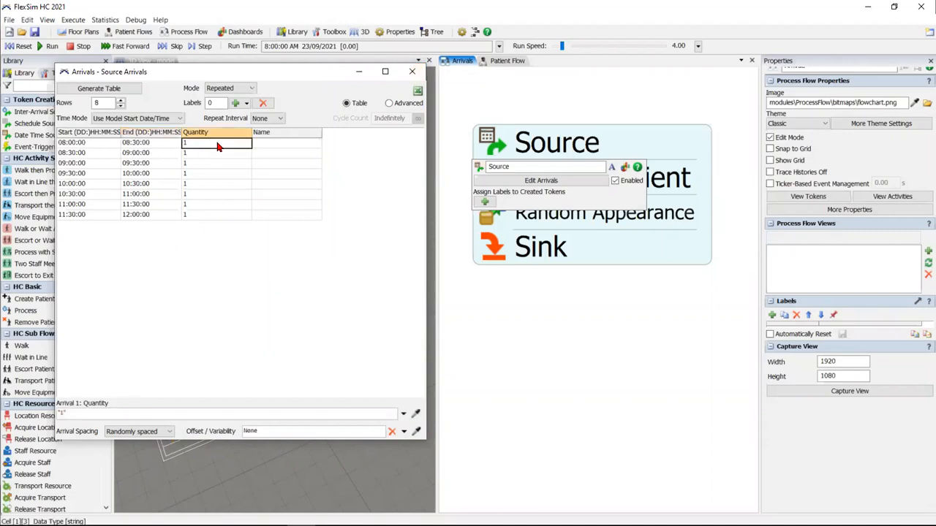
text(5)
key(Return)
key(Down)
text(5)
key(Down)
text(5)
key(Down)
text(5)
key(Down)
text(55)
key(Down)
text(5)
key(Down)
text(5)
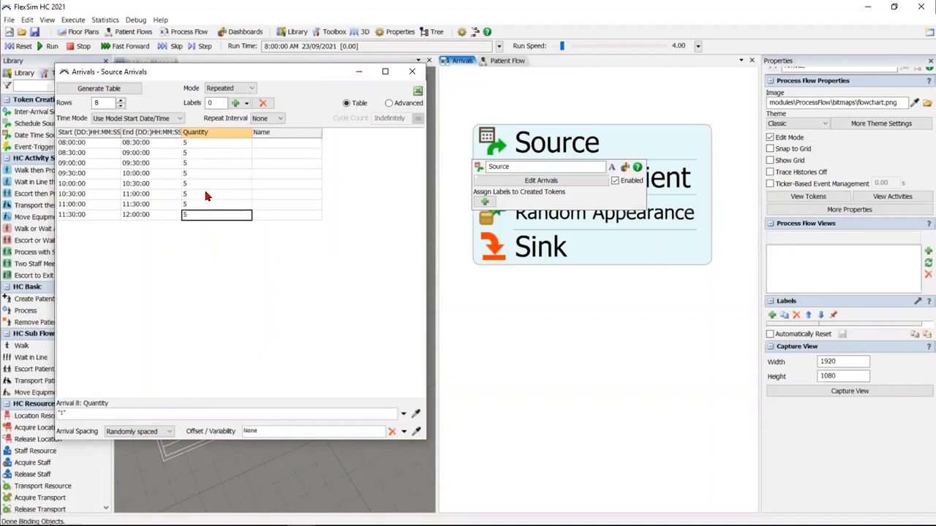
click(224, 299)
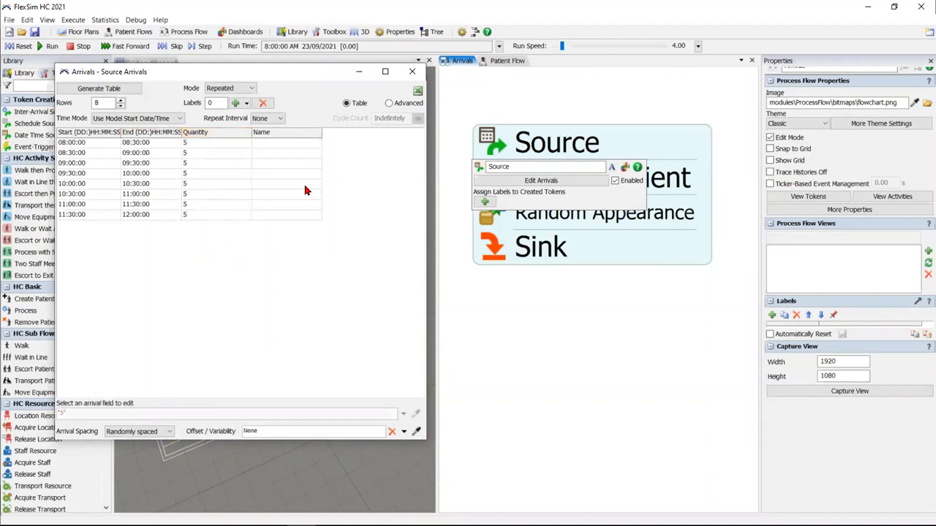
click(409, 75)
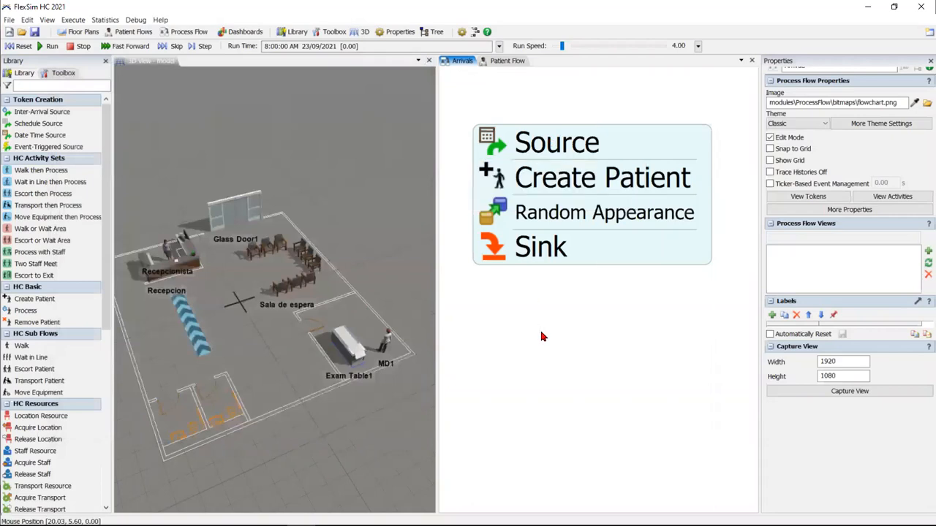
Step: Set the destination of the Create Patient activity to the glass door in the 3D model
click(496, 179)
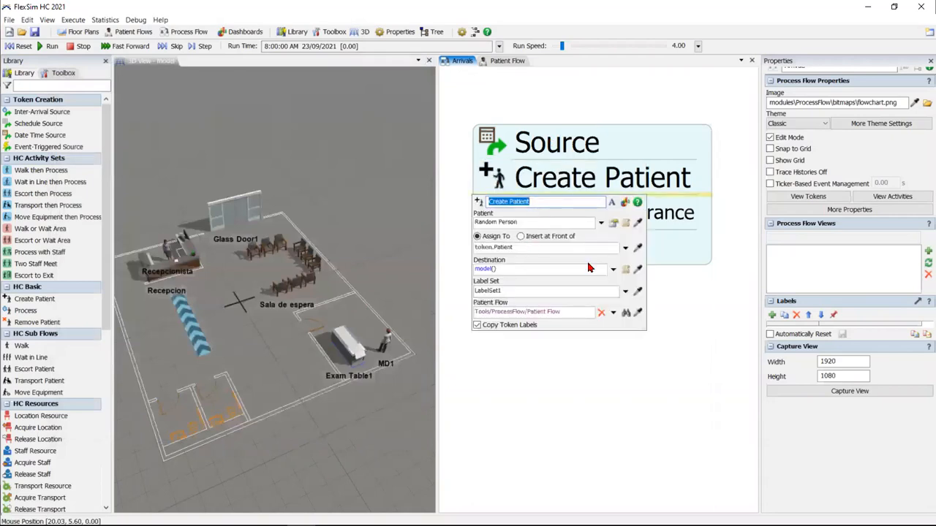
click(637, 270)
click(235, 213)
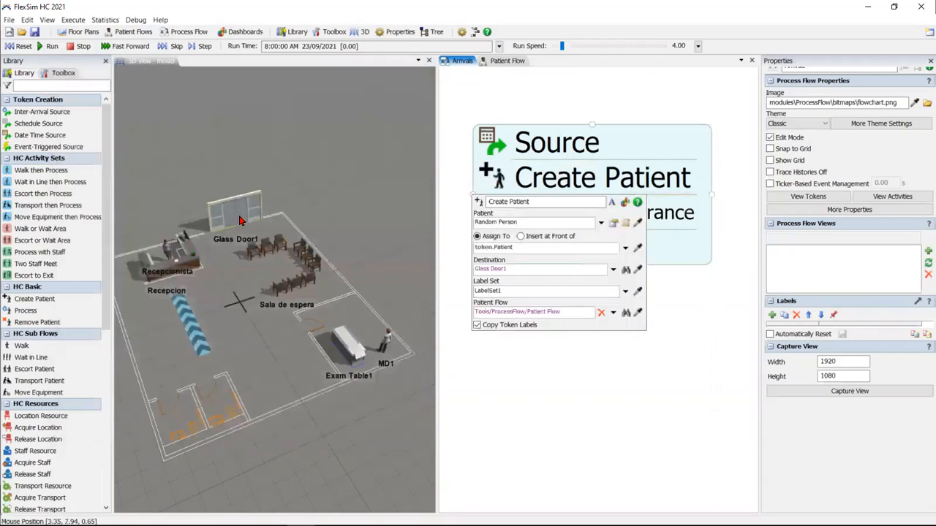
click(527, 359)
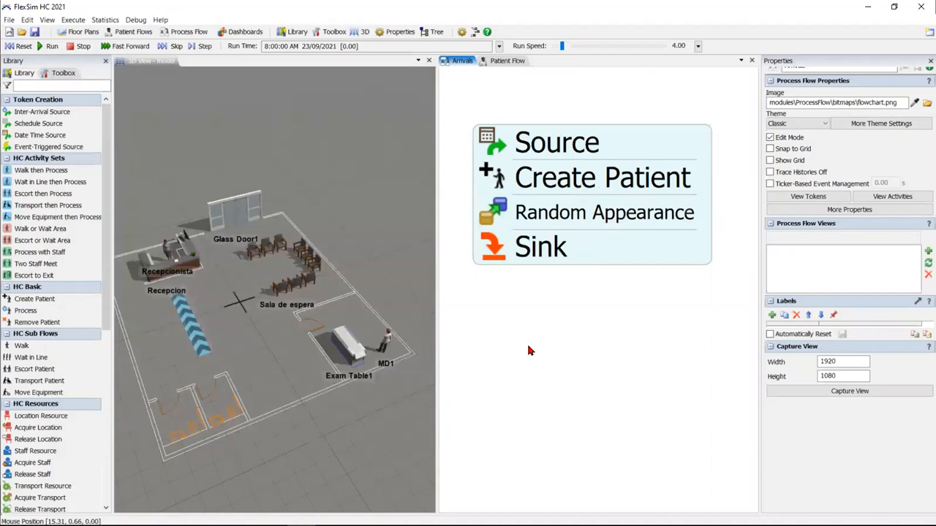
Step: Add a Wait in Line then Process activity set below the Source in the Patient Flow
click(505, 65)
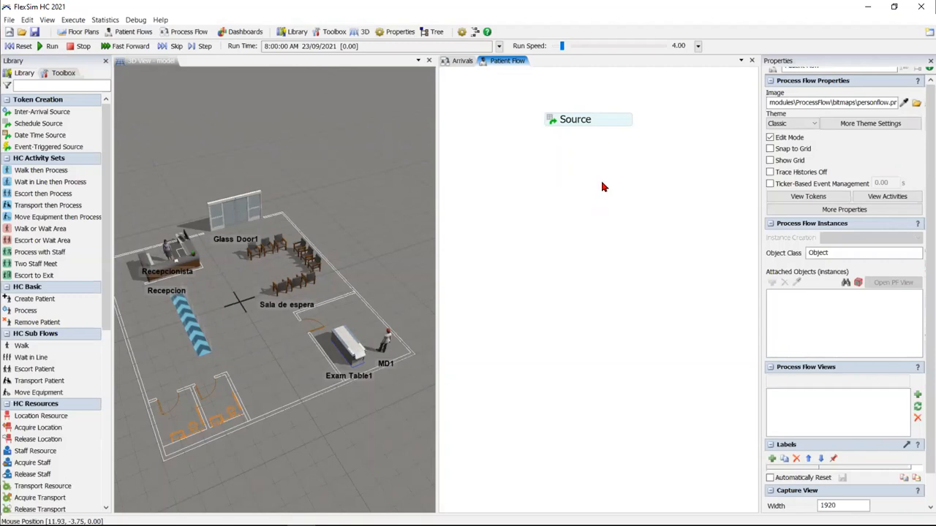
mouse_move(252, 327)
mouse_down()
mouse_move(286, 378)
mouse_move(271, 361)
mouse_up()
click(575, 184)
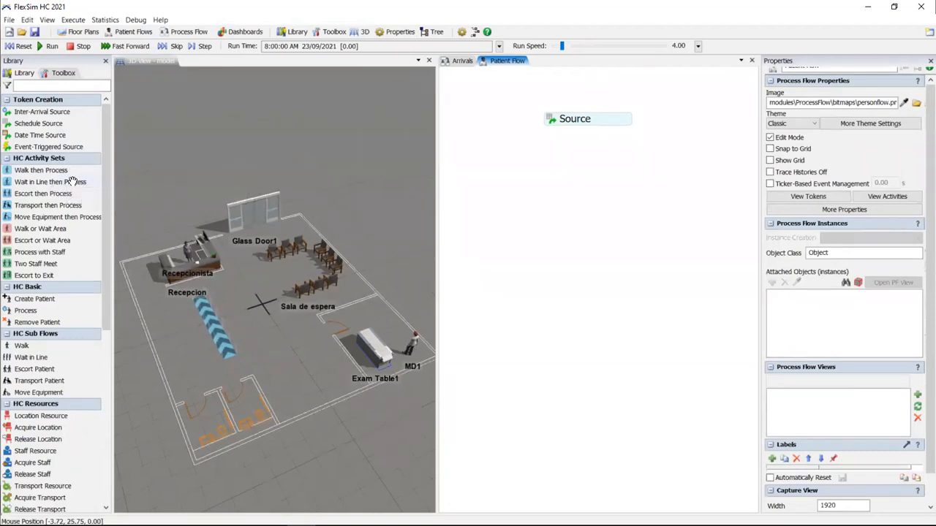
drag(73, 181, 472, 173)
click(661, 182)
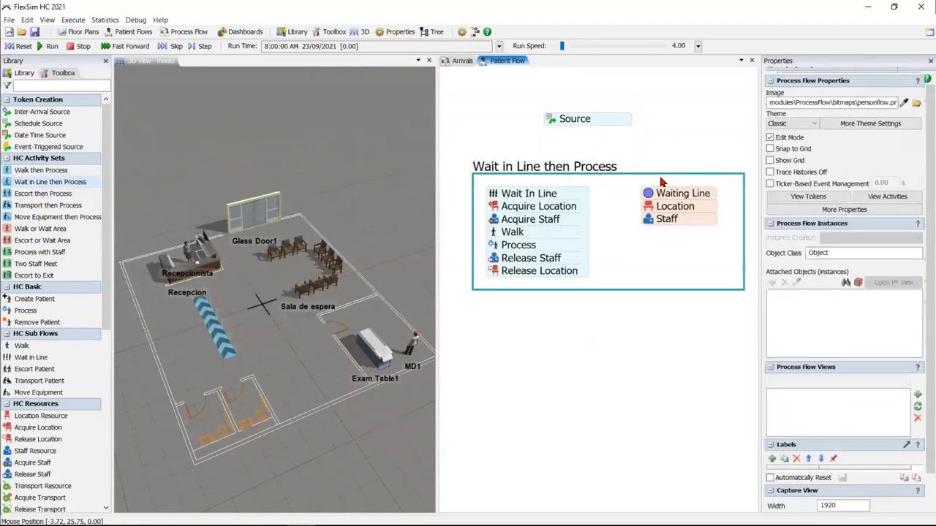
drag(661, 181, 643, 176)
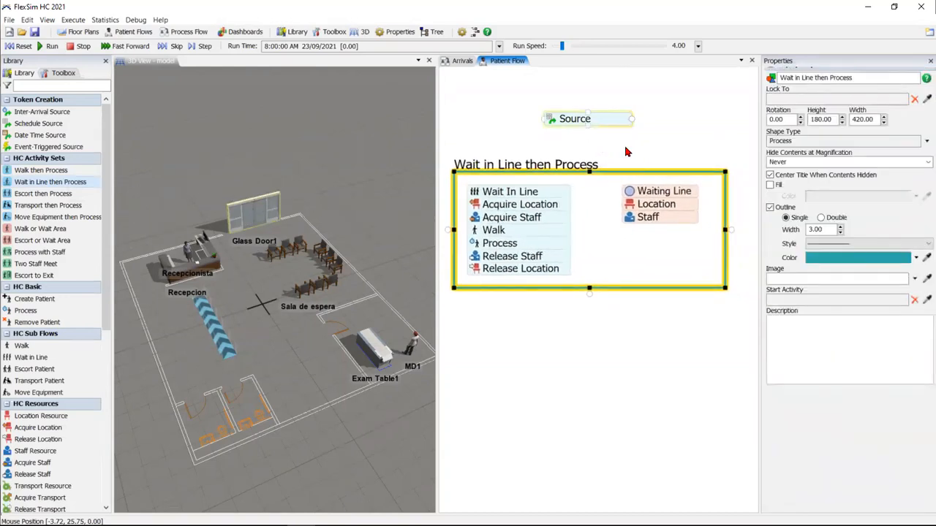
Step: Connect the Source to the Wait in Line then Process block
click(591, 136)
click(589, 126)
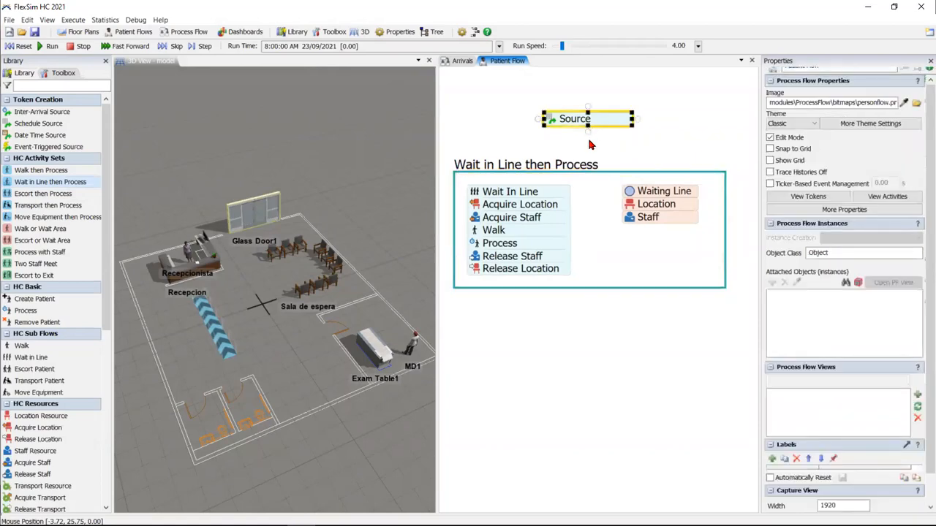
drag(587, 129, 590, 175)
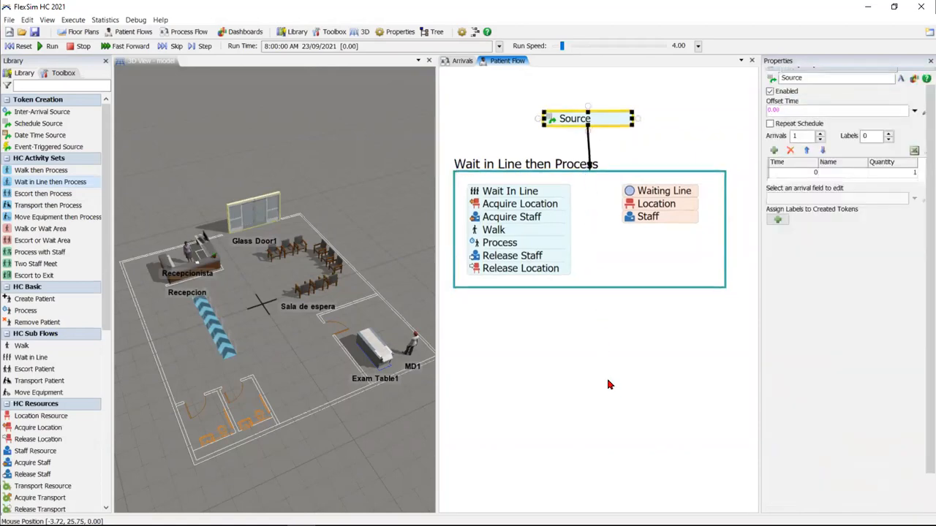
click(607, 384)
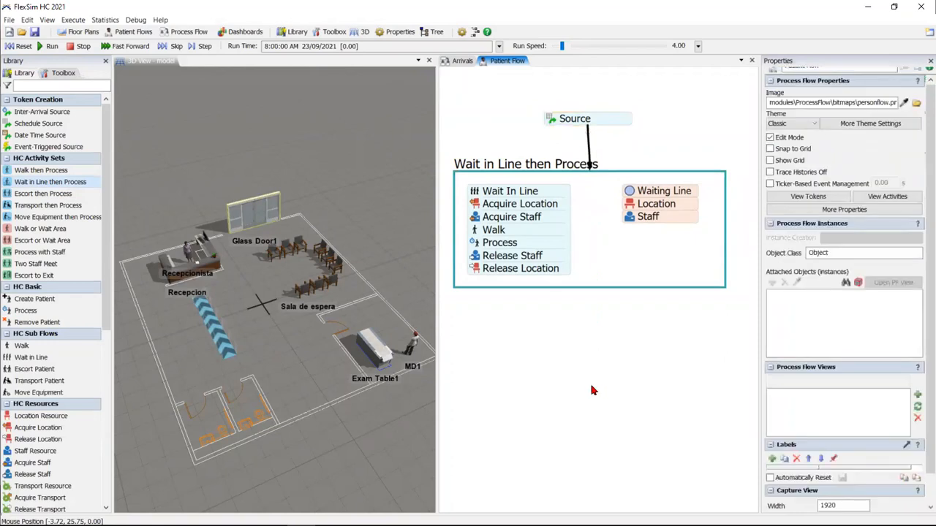
Step: Link the block's Waiting Line variable to the blue arrowed waiting line in the 3D model
double_click(661, 191)
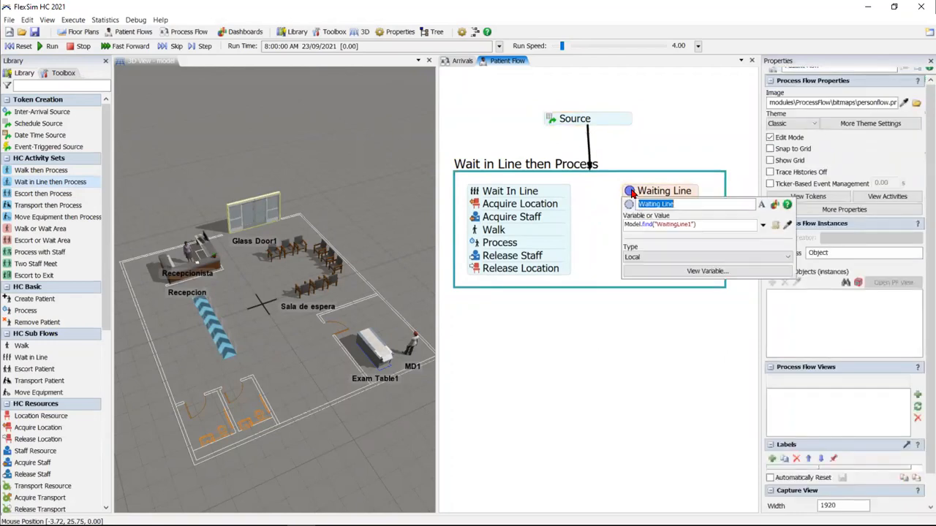
click(787, 225)
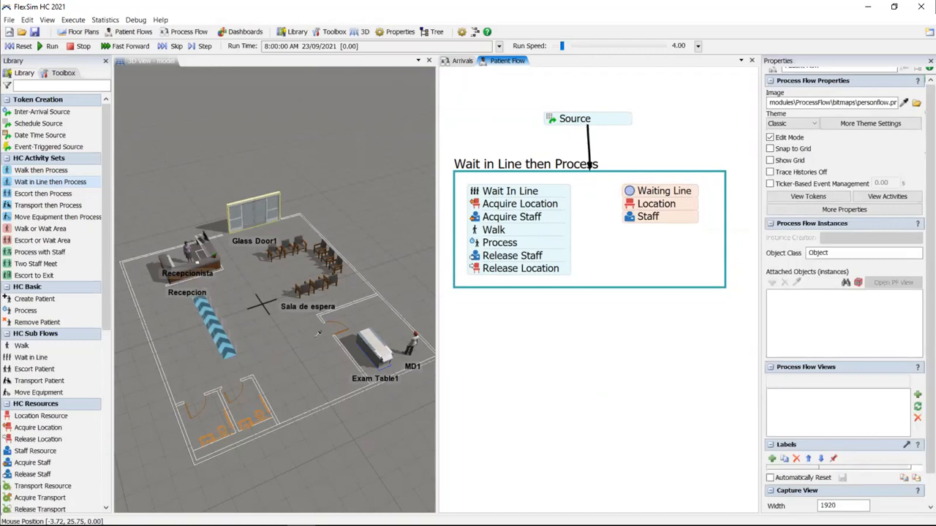
click(228, 342)
click(236, 347)
click(613, 245)
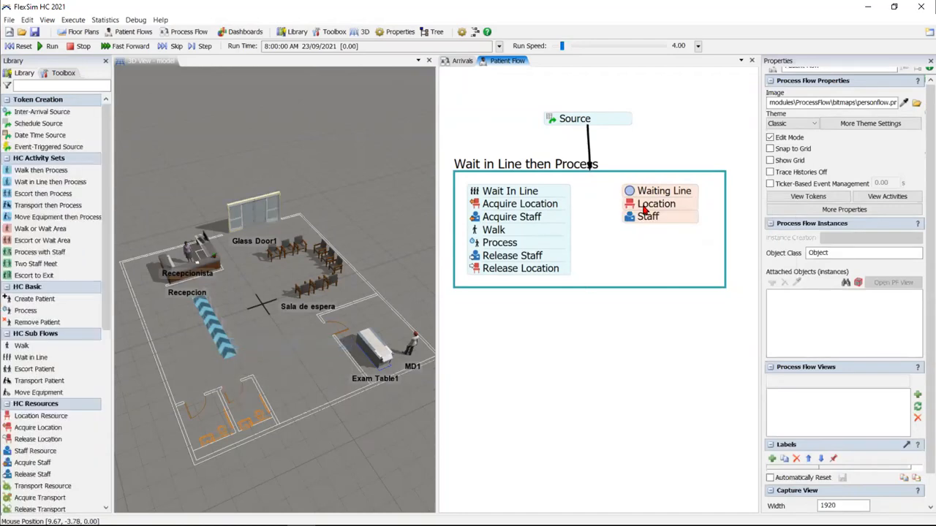
Step: Assign Recepcion as the block's Location resource and Recepcionista as its Staff resource
double_click(630, 209)
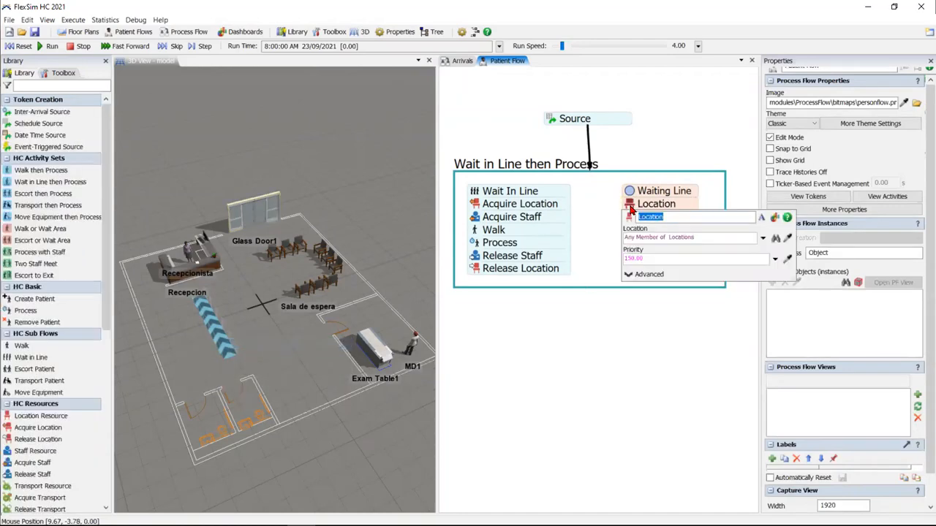
click(787, 238)
click(197, 281)
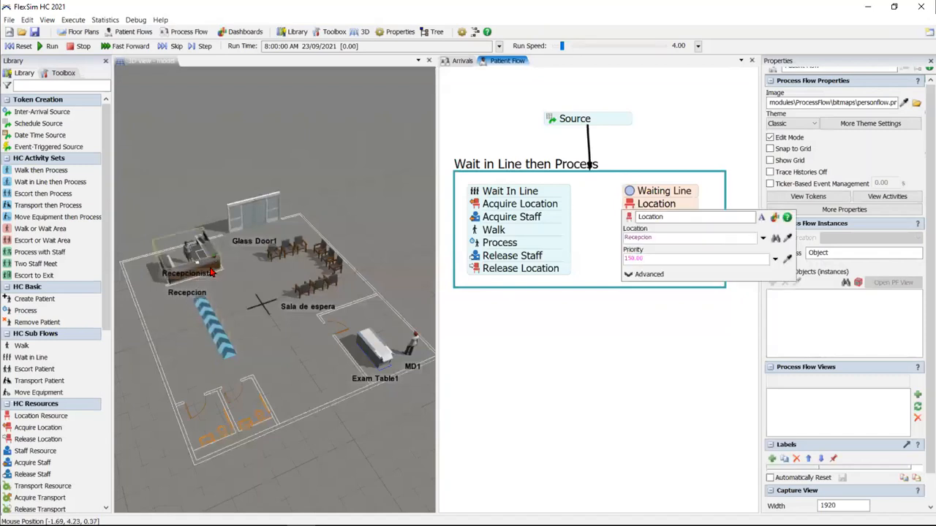
click(627, 218)
double_click(626, 217)
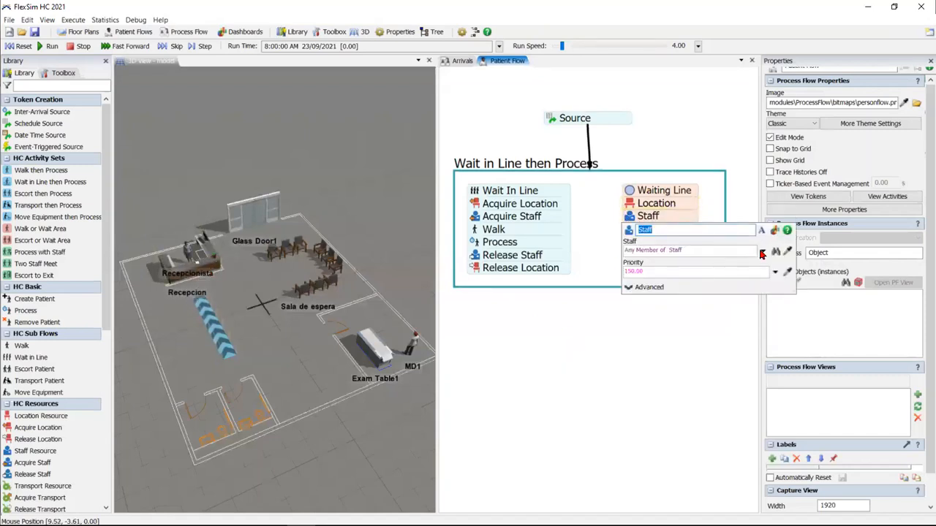
click(785, 255)
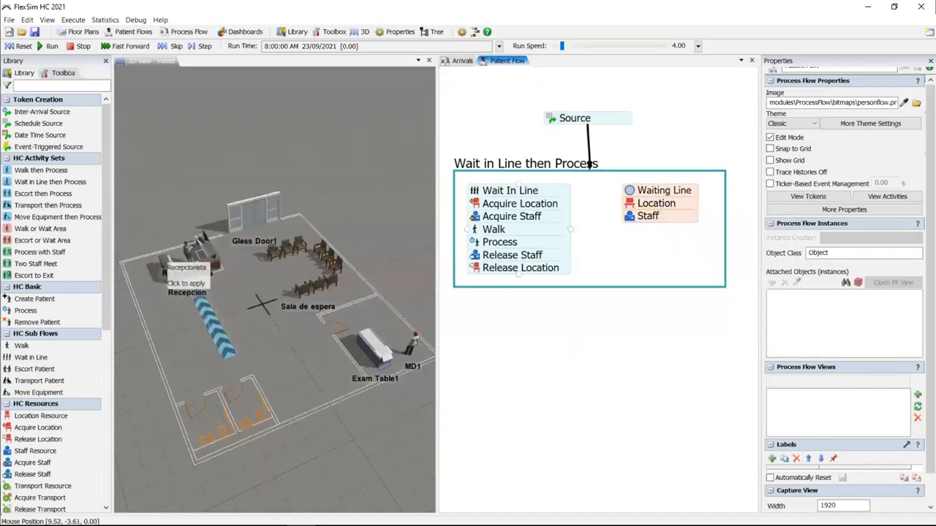
click(189, 256)
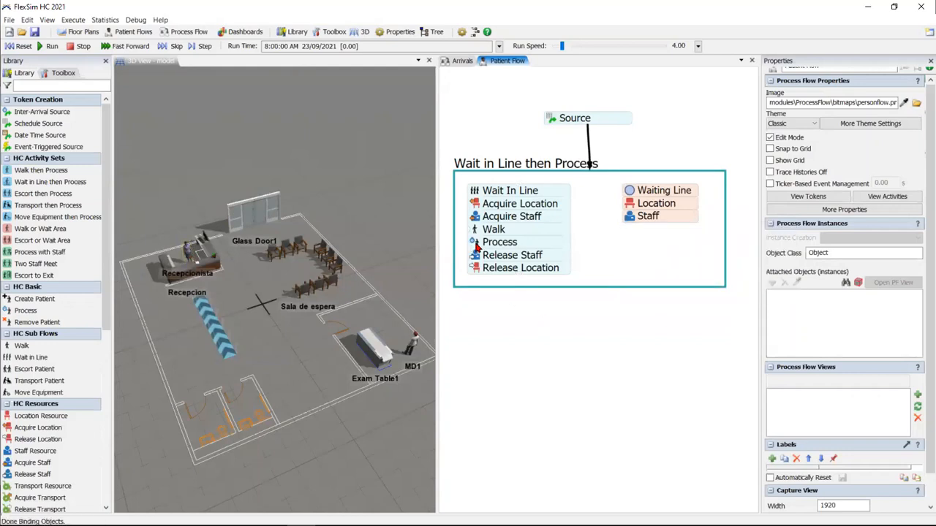
Step: Give the Process activity a triangular process time distribution with a minimum of minutes(2)
double_click(475, 243)
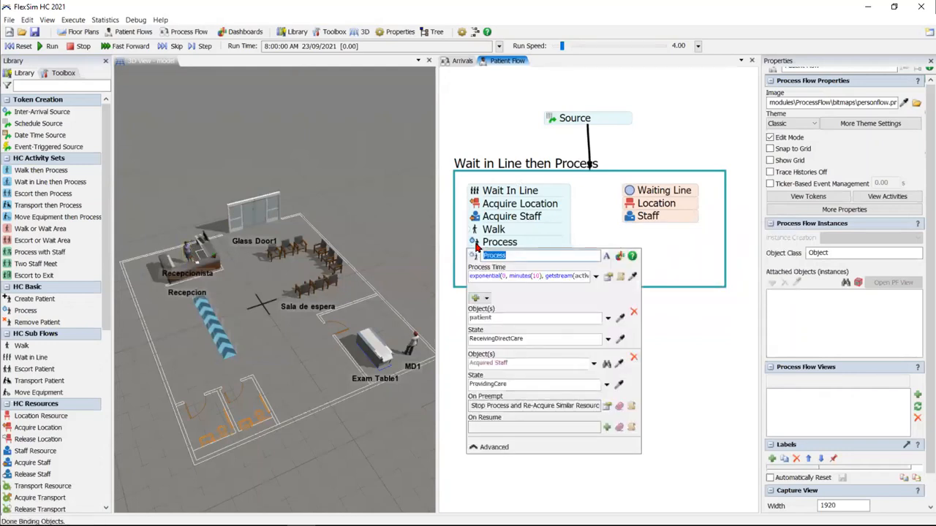
click(595, 276)
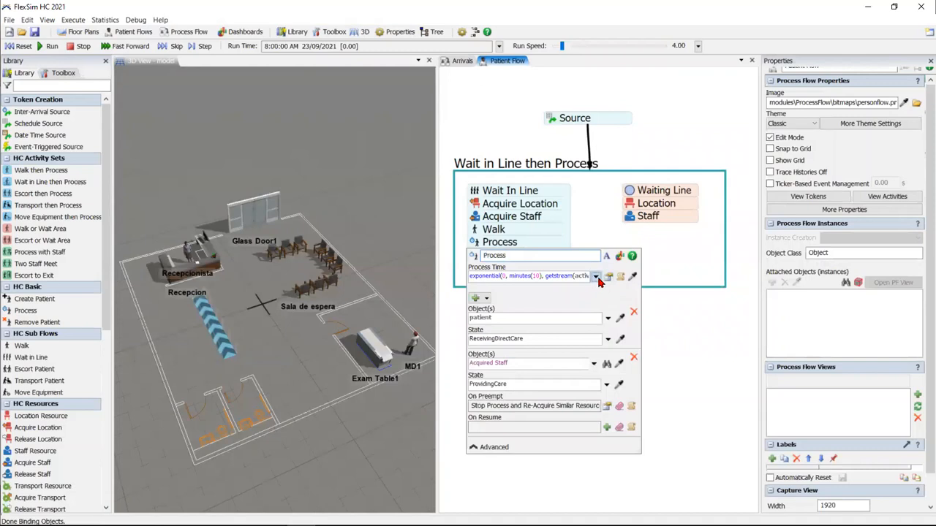
mouse_move(577, 337)
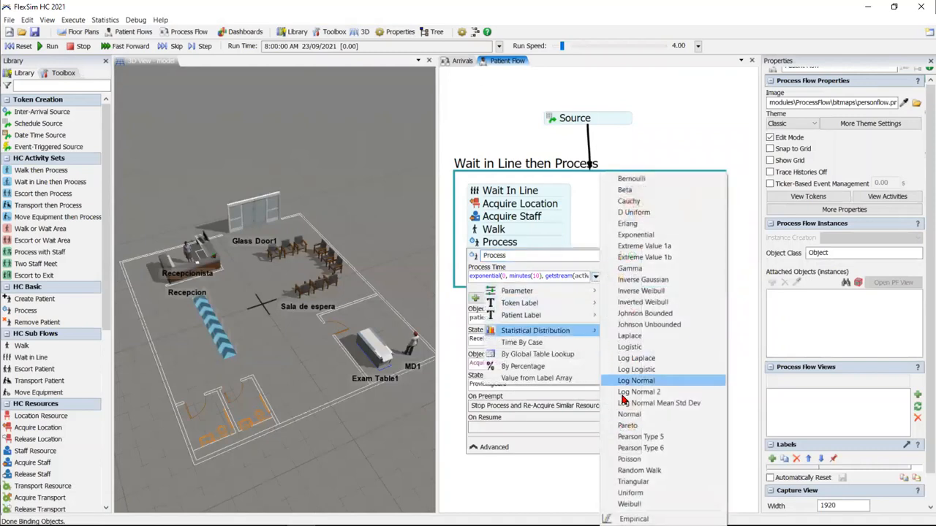
click(642, 482)
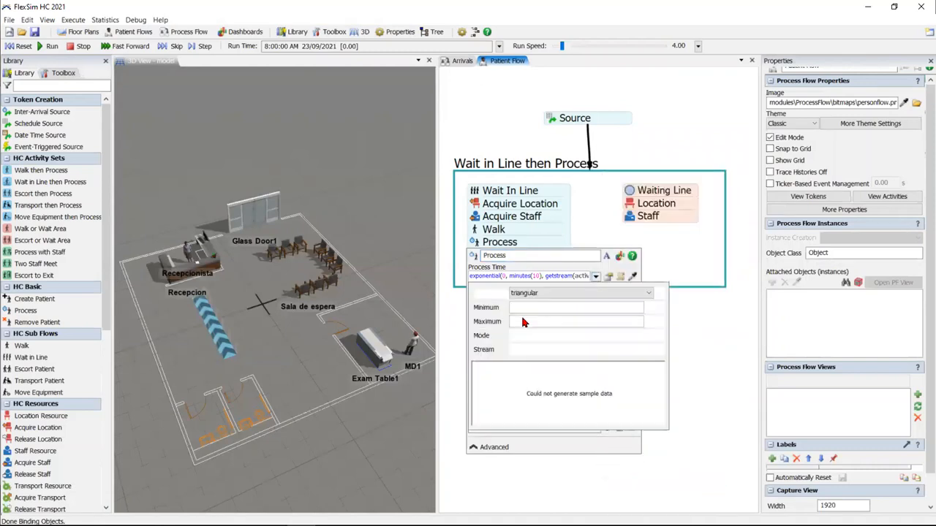
click(576, 307)
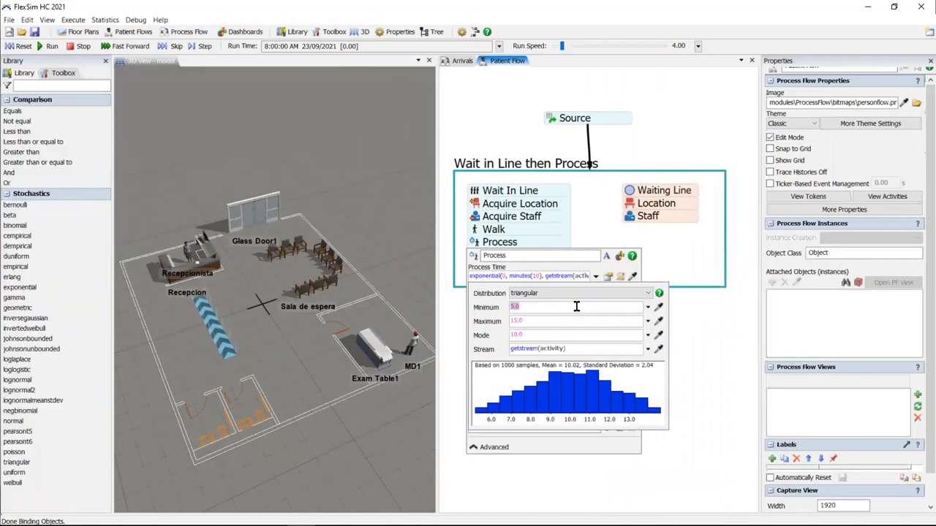
text(minu)
text(tes()
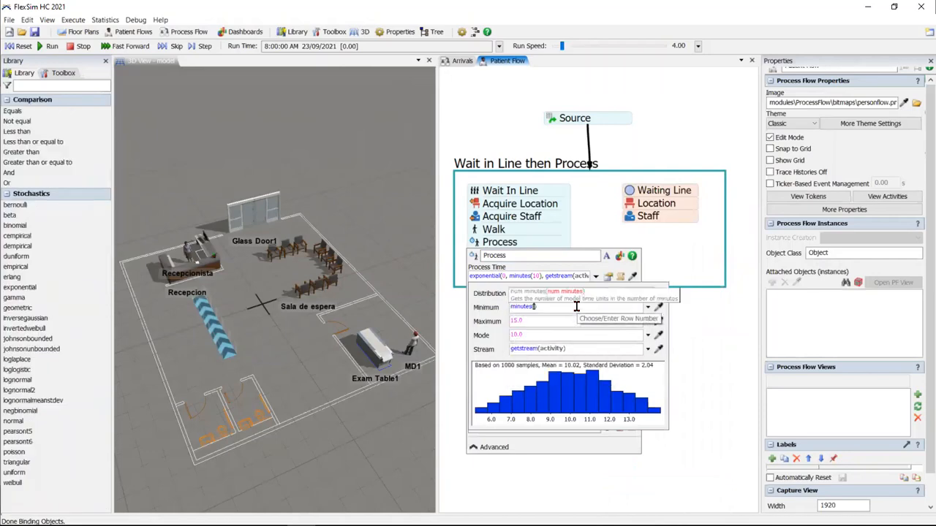
text(2)
Step: Set the process time's maximum to minutes(8) and its mode to minutes(4), and close the activity's settings
click(563, 321)
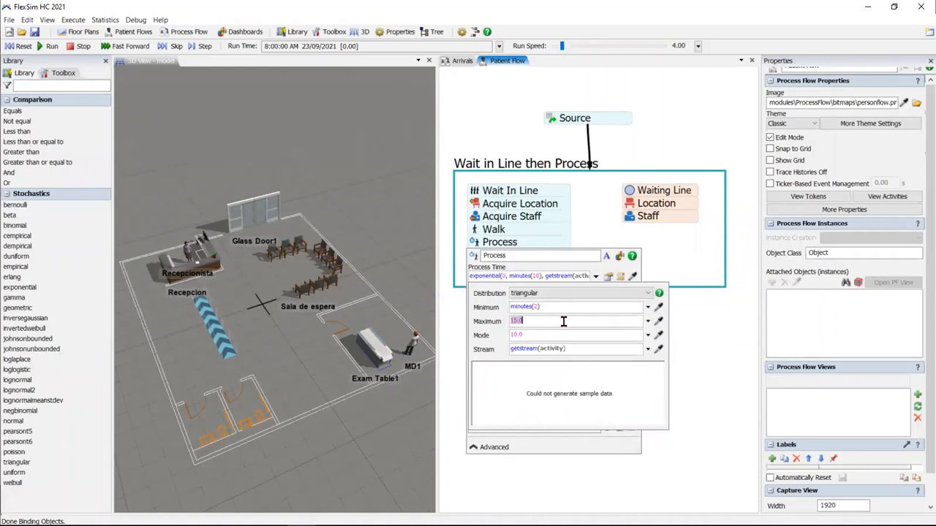
text(minutes()
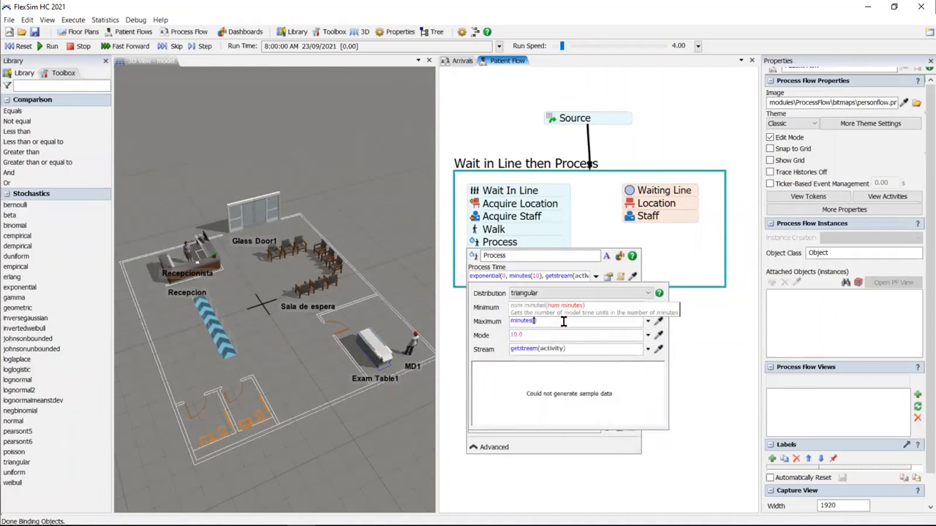
text(8)
click(550, 334)
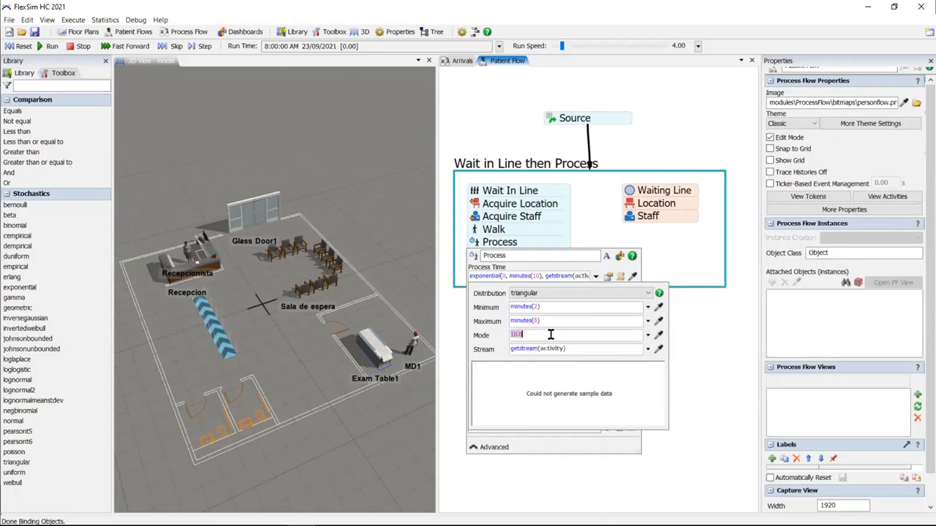
text(minutes(4))
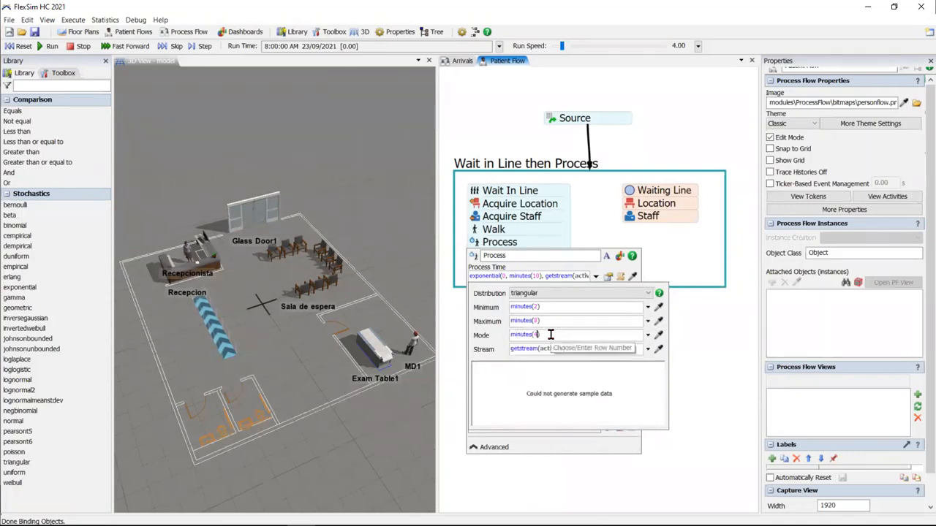
click(486, 341)
click(720, 340)
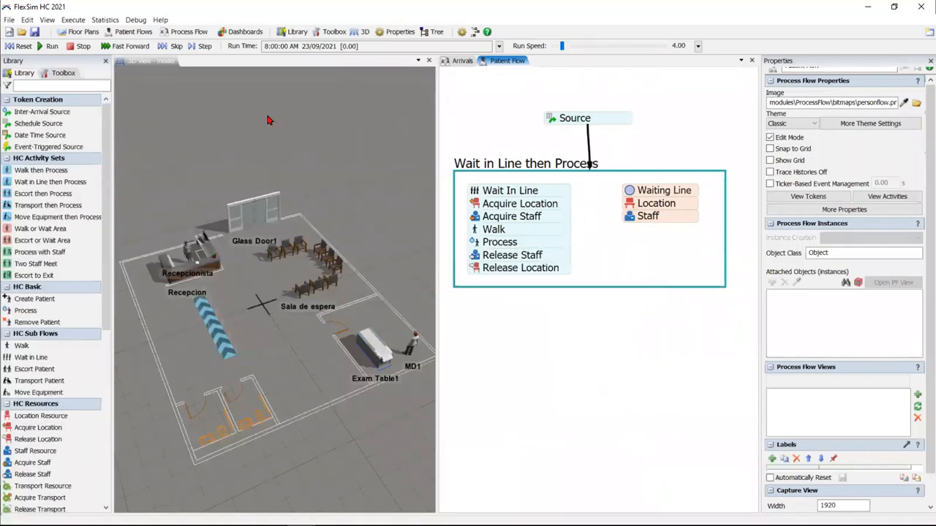
Step: Run the simulation, skip ahead to the first patient's arrival, and examine the check-in at the reception desk
click(46, 46)
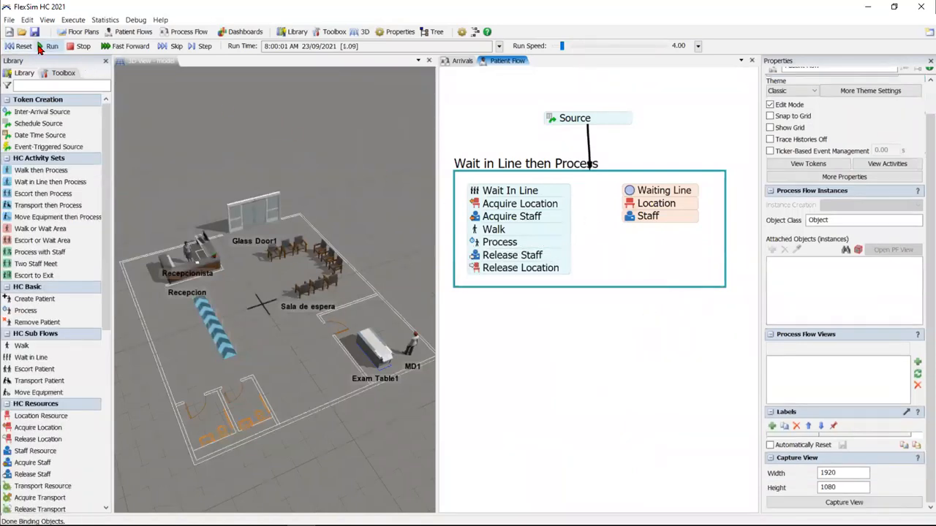
click(175, 46)
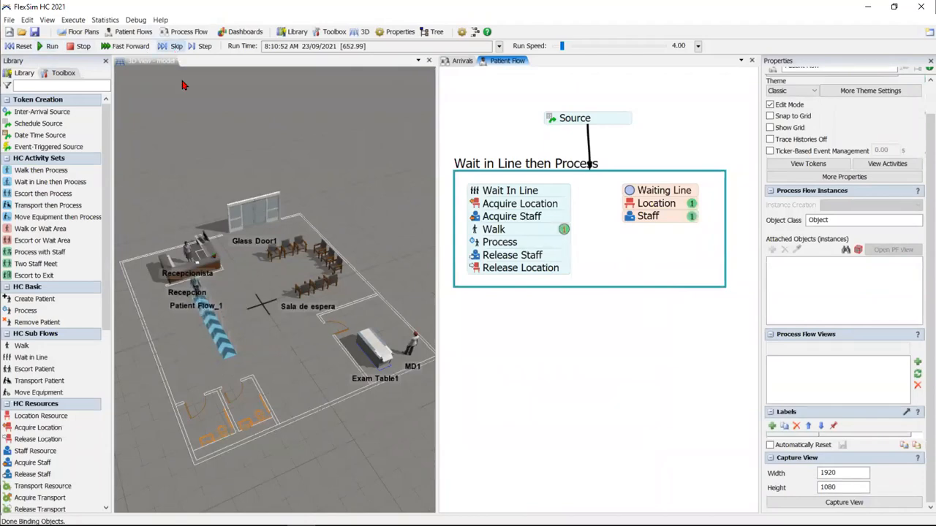
scroll(246, 299, up, 2)
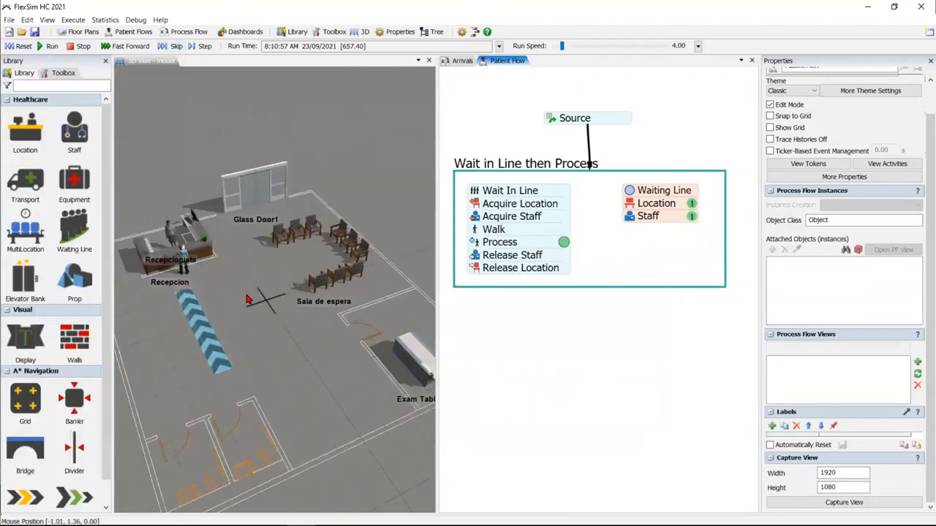
click(246, 300)
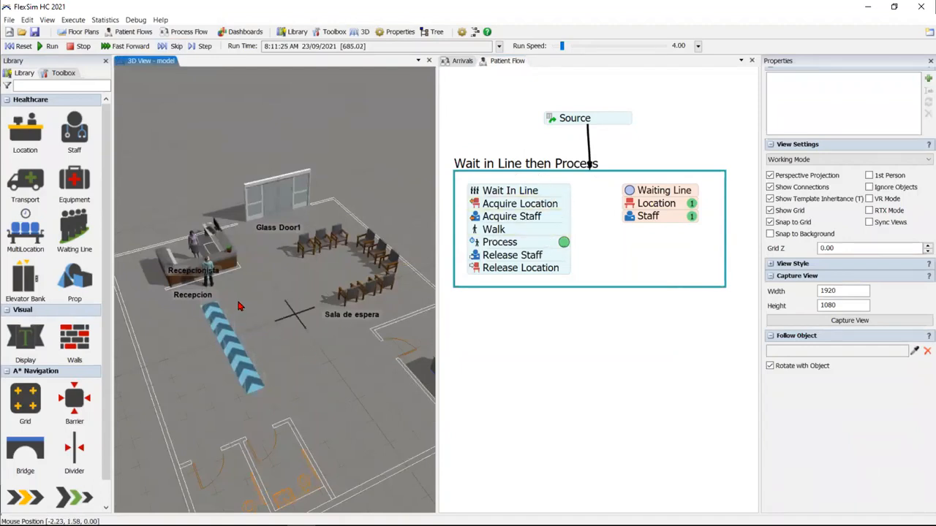
drag(275, 319, 290, 324)
scroll(291, 328, up, 4)
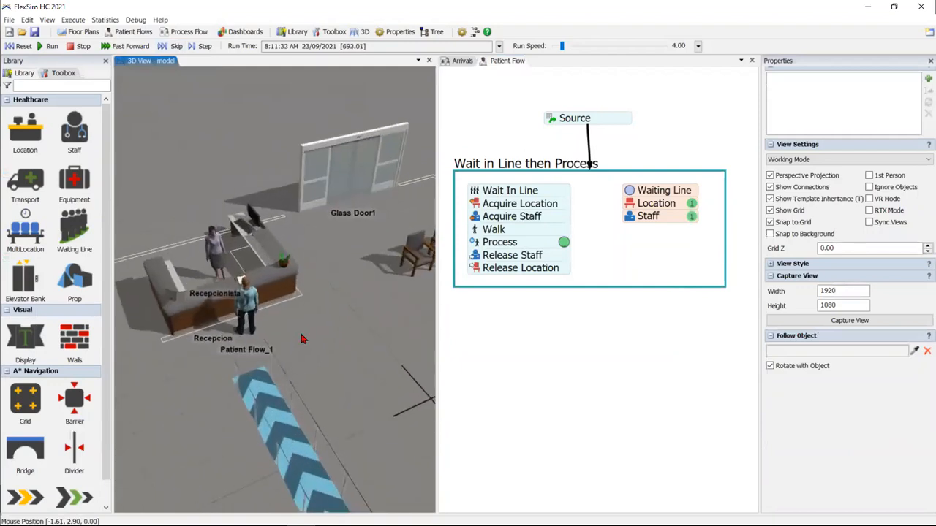
scroll(291, 328, down, 1)
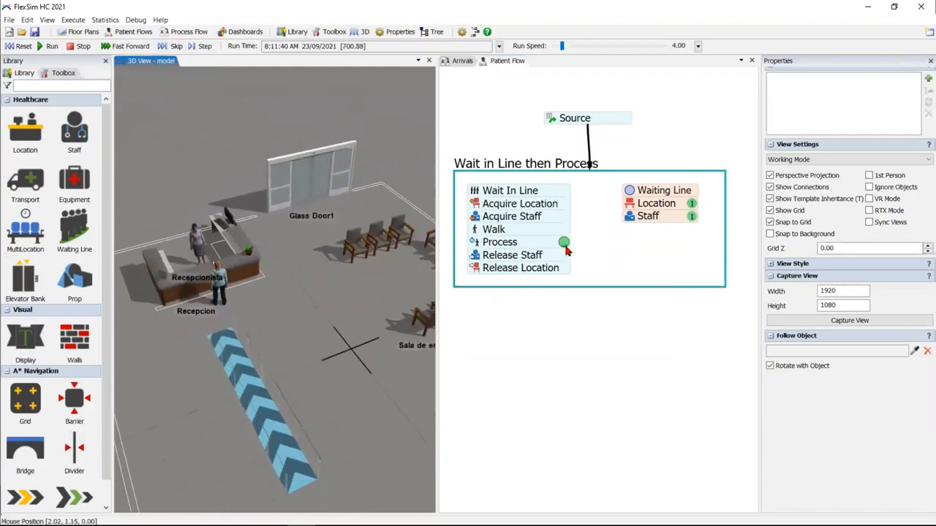
Step: Watch patients queue in the waiting line at a run speed of about 23, and stop and reset the model
scroll(566, 252, up, 3)
scroll(575, 256, down, 3)
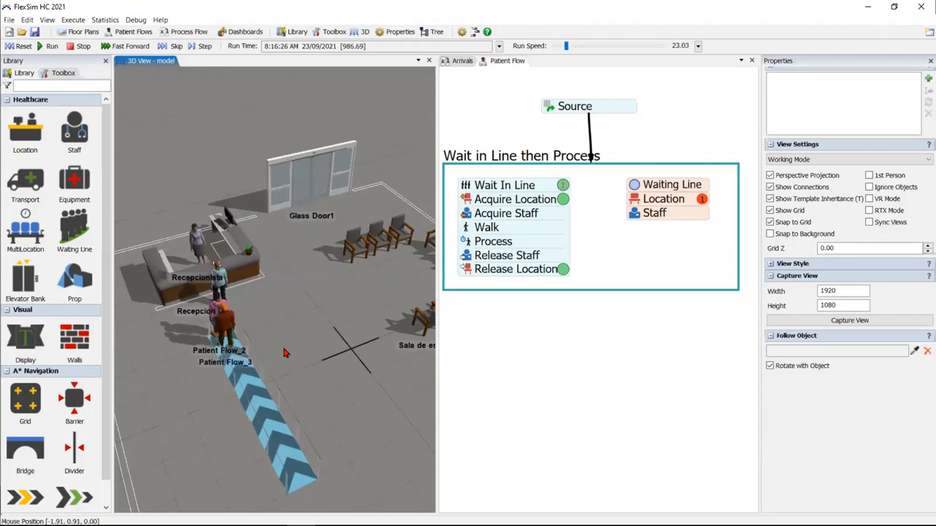
right_drag(285, 353, 301, 349)
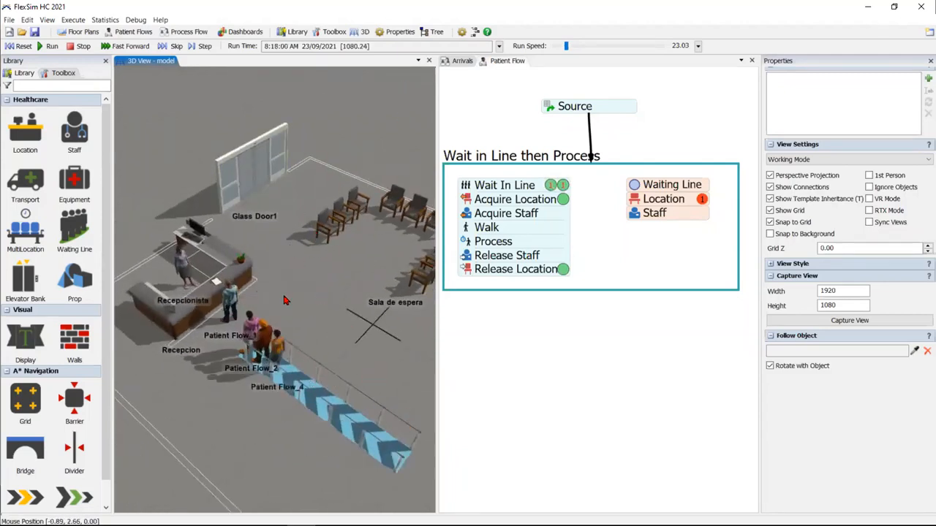
click(82, 46)
click(20, 46)
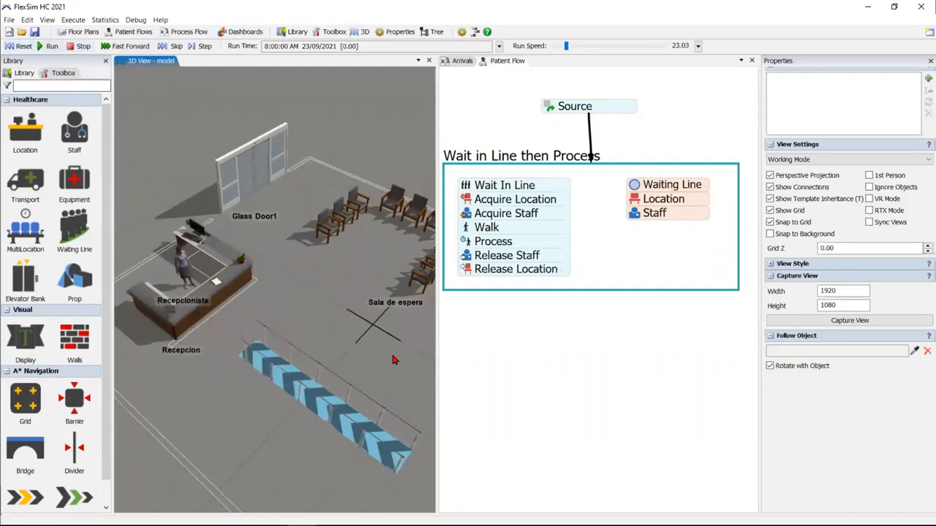
Step: Add a Walk or Wait Area activity set below the Wait in Line then Process block, aligned with it
click(569, 379)
scroll(563, 375, down, 1)
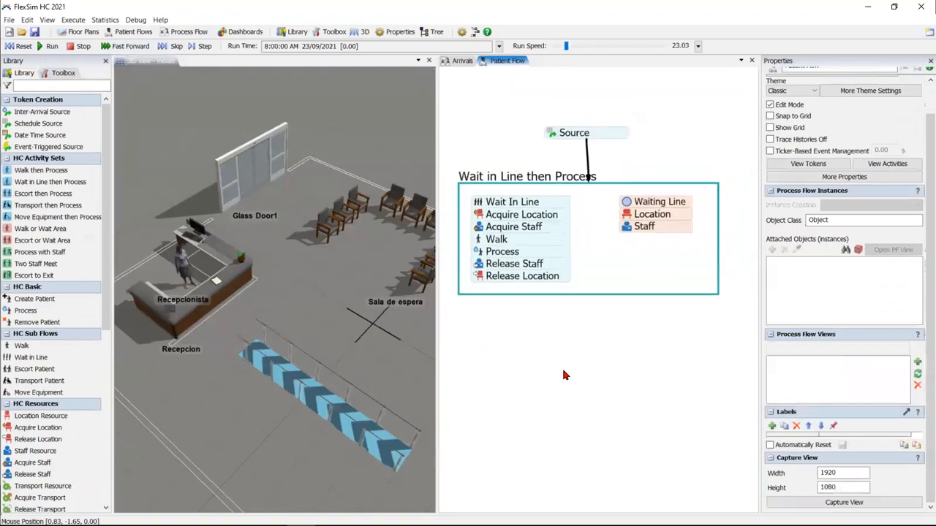
scroll(563, 322, down, 2)
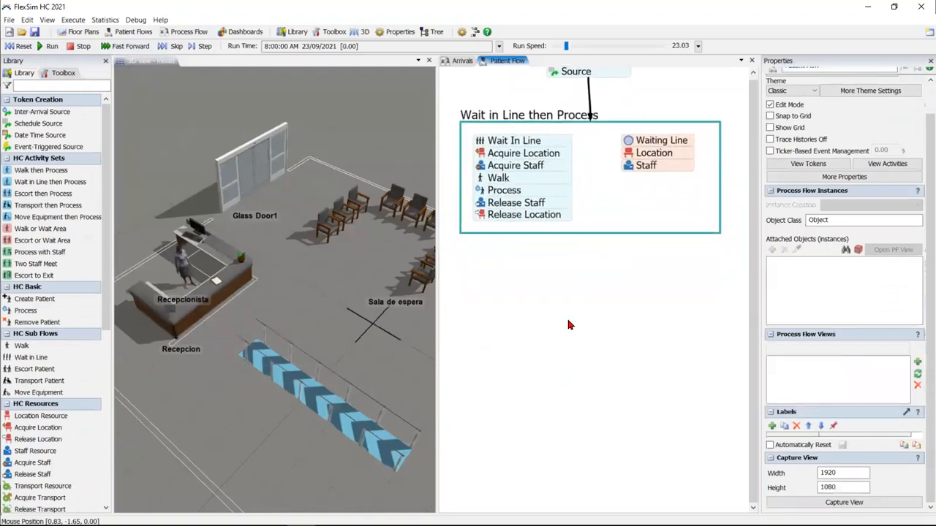
click(387, 351)
scroll(358, 330, down, 3)
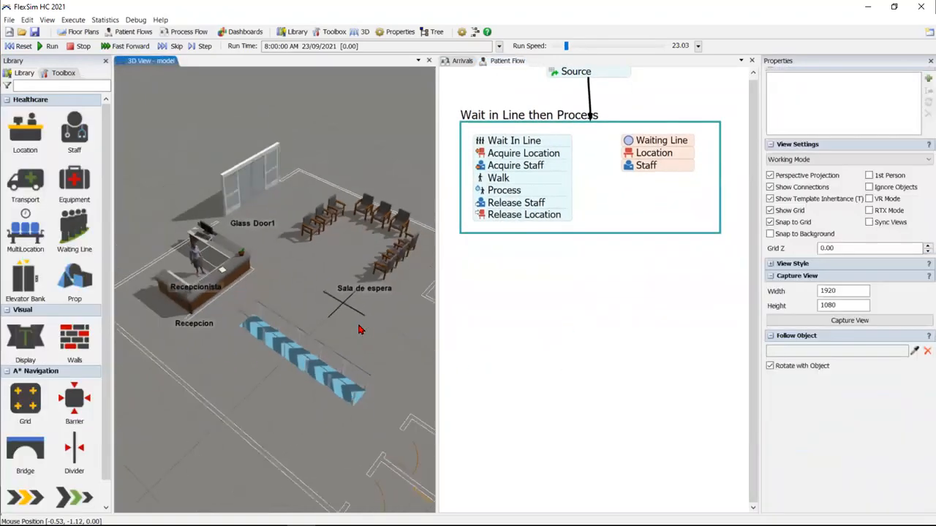
click(497, 301)
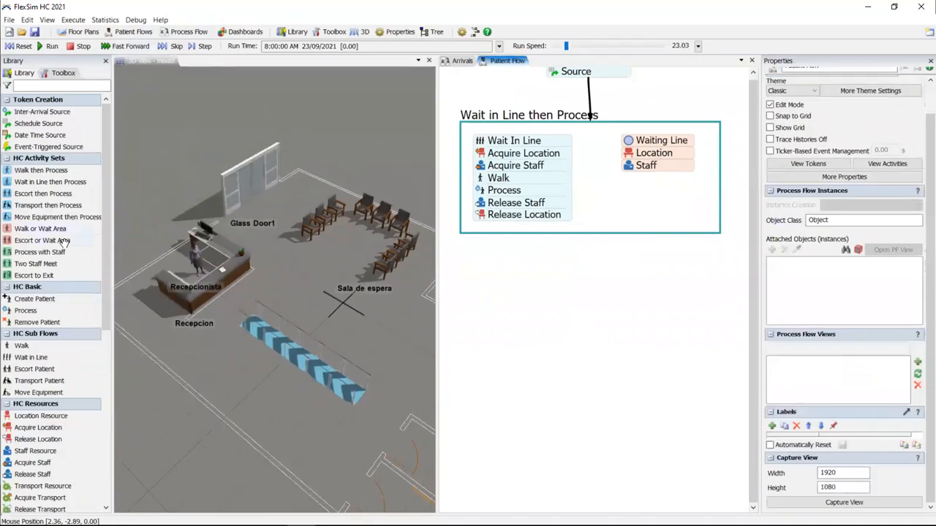
click(78, 229)
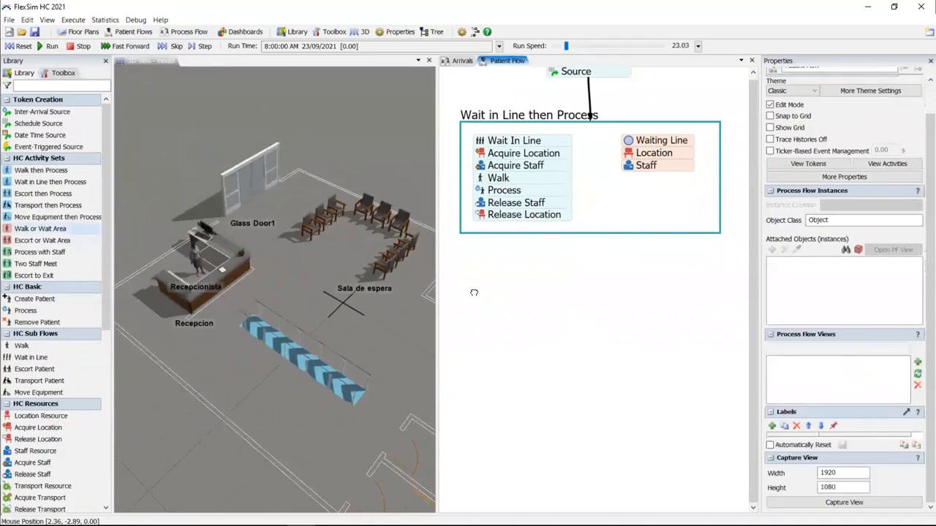
click(474, 292)
drag(694, 297, 691, 281)
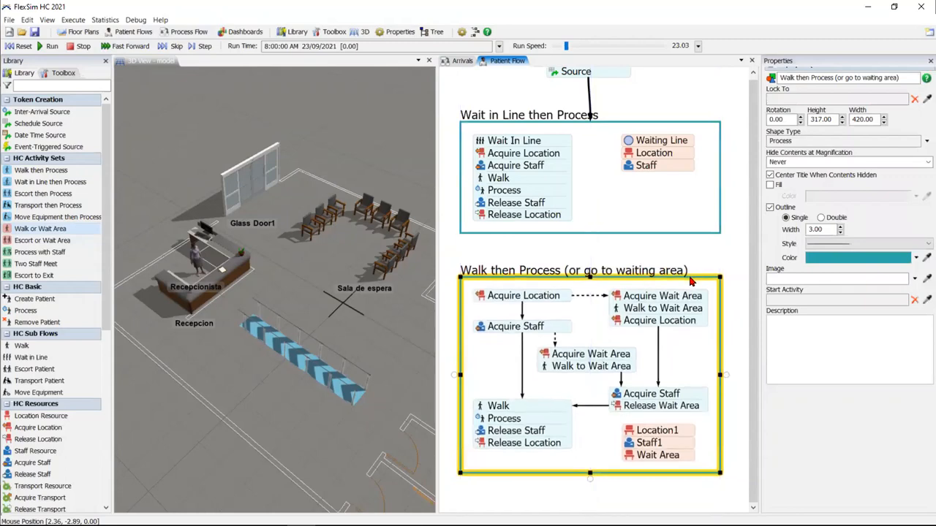
Step: Assign Exam Table1 from the 3D model as the Location1 resource of the Walk then Process block
click(573, 504)
scroll(575, 475, down, 3)
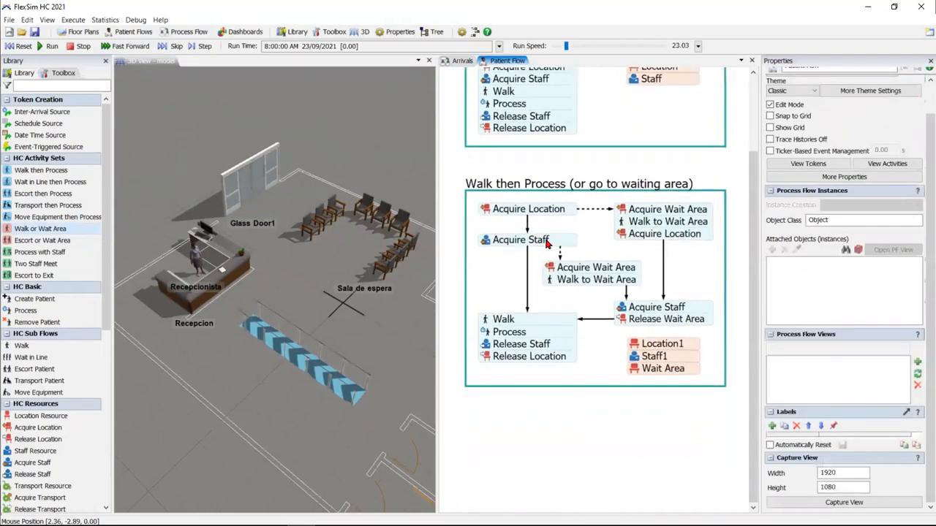
click(409, 351)
scroll(408, 351, down, 2)
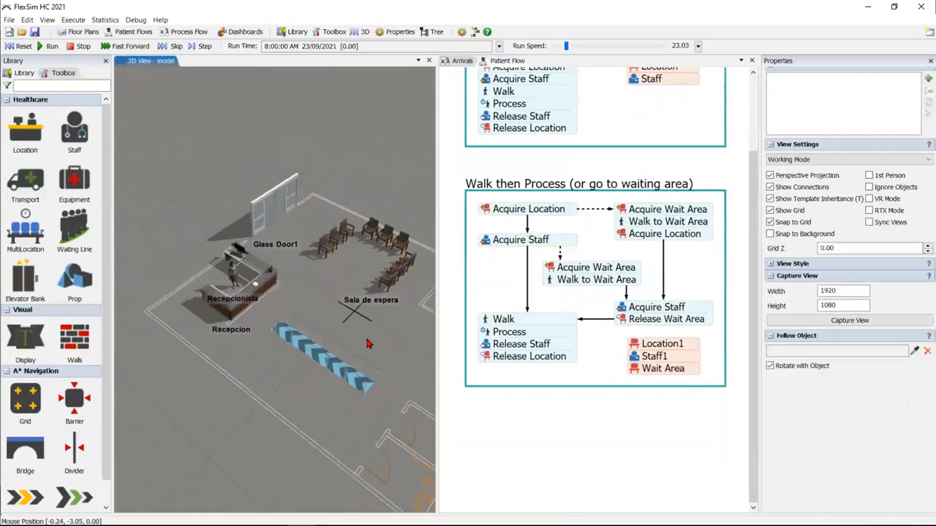
drag(369, 343, 290, 341)
scroll(290, 341, down, 2)
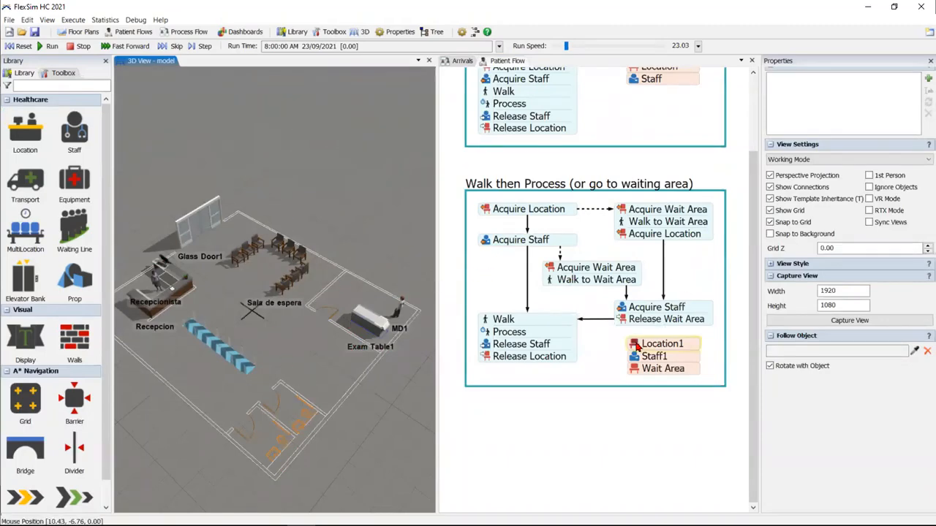
click(637, 347)
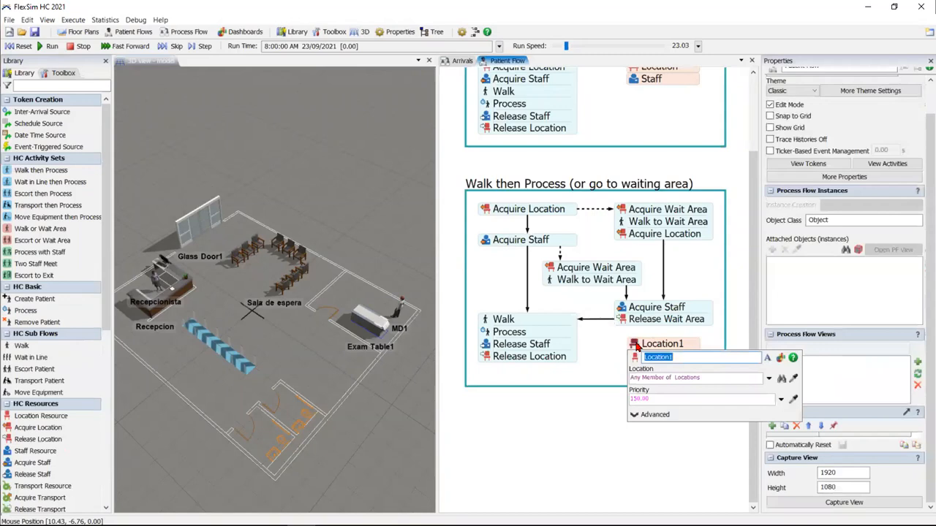
click(794, 378)
click(379, 331)
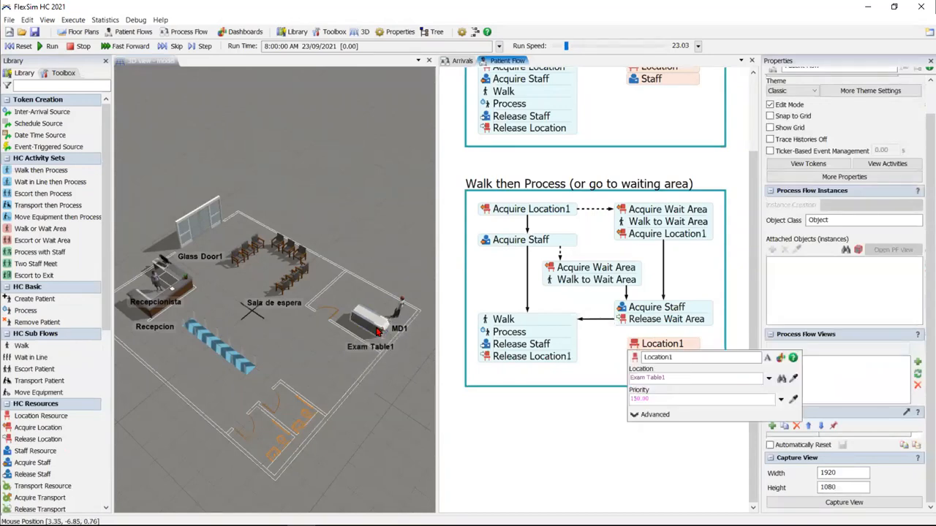
click(555, 447)
Step: Assign the doctor MD1 from the 3D model as the Staff1 resource
click(634, 357)
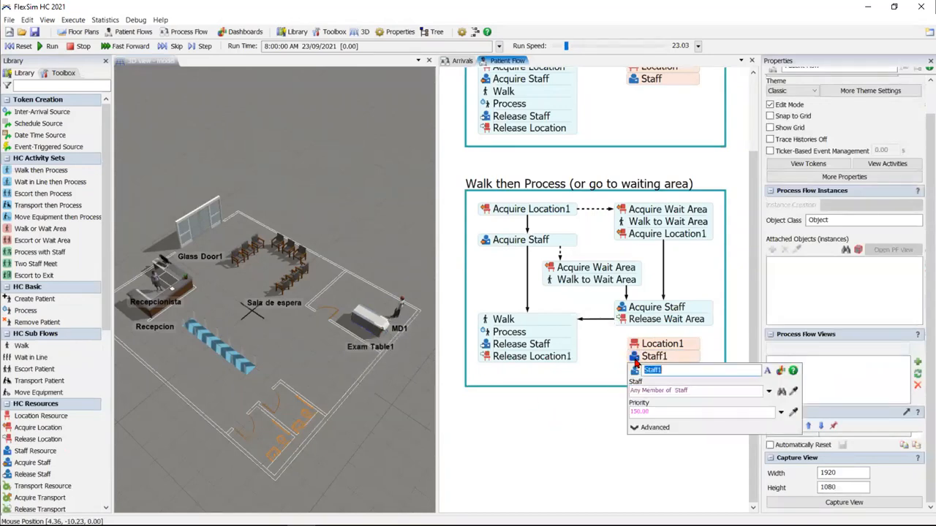
click(794, 391)
click(399, 309)
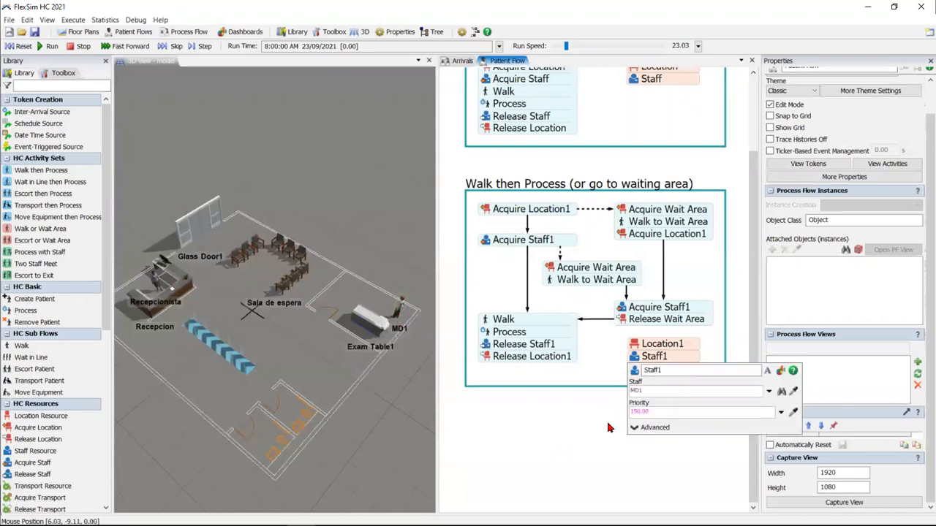
click(607, 427)
Step: Link the Wait Area resource to the Sala de espera chairs in the 3D model
click(634, 368)
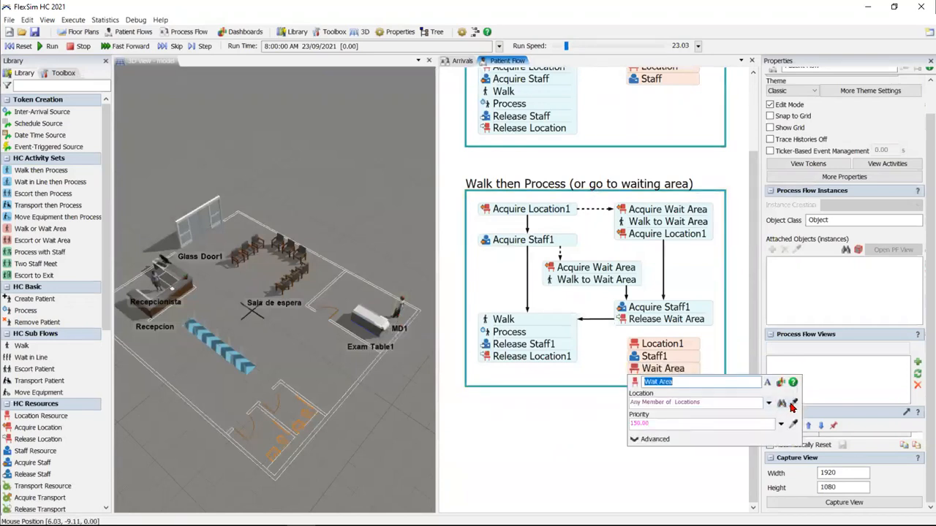
click(792, 405)
click(280, 251)
click(549, 486)
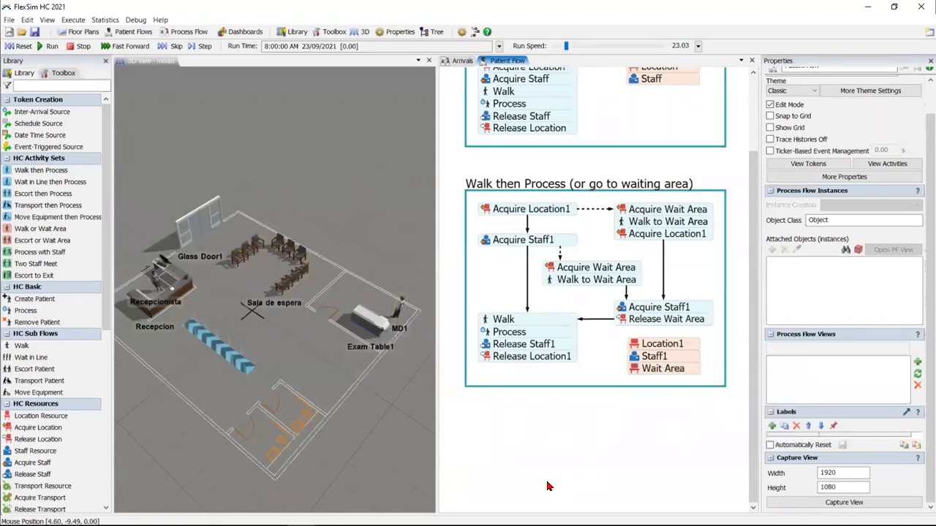
Step: Connect the Wait in Line then Process block to the Walk then Process (or go to waiting area) block
click(595, 149)
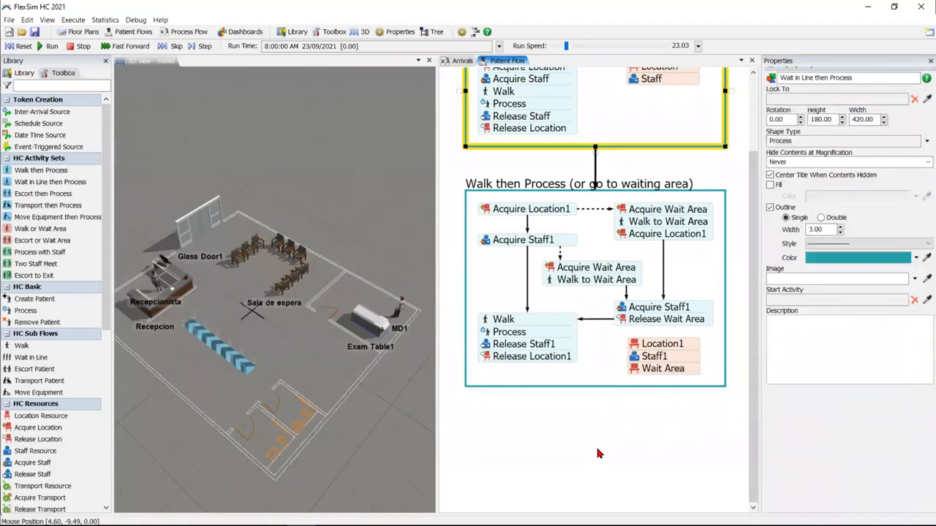
click(598, 450)
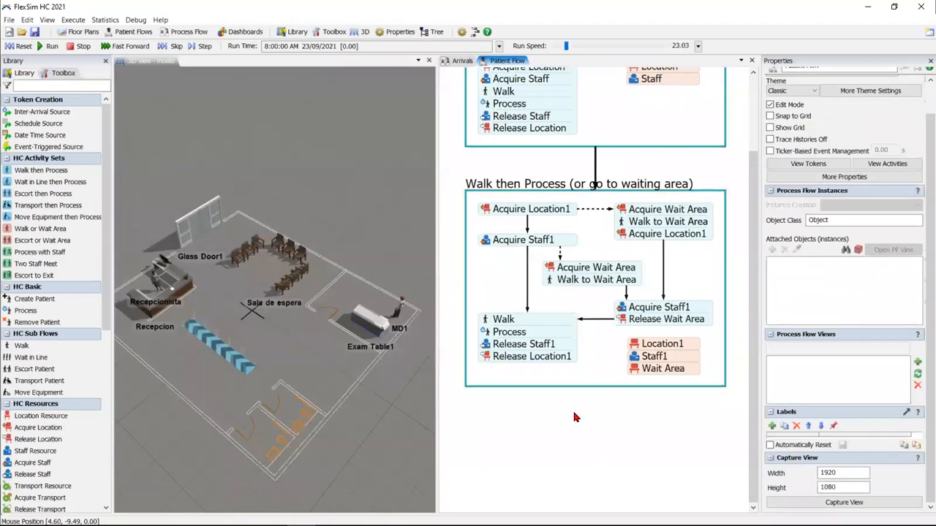
Step: Give the Process activity in the waiting-area block a triangular process time with a minimum of minutes(10)
double_click(488, 332)
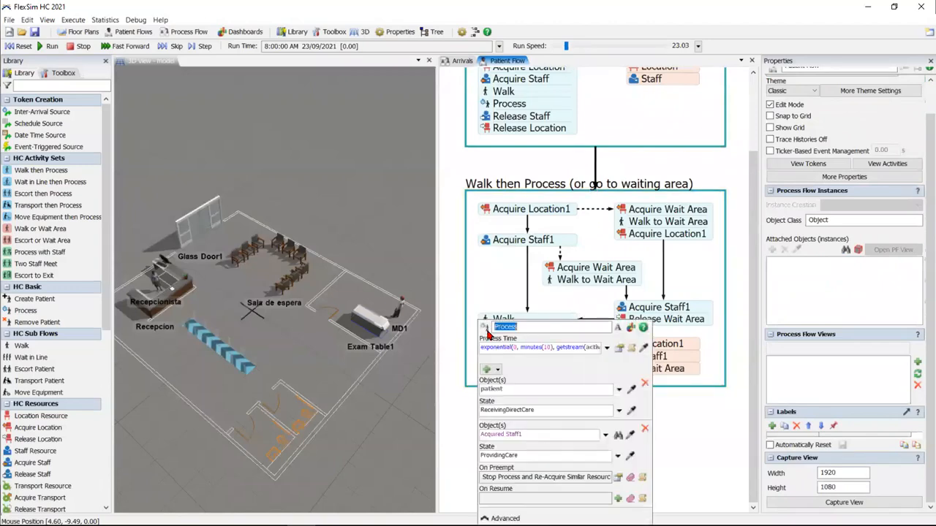
click(606, 348)
mouse_move(592, 405)
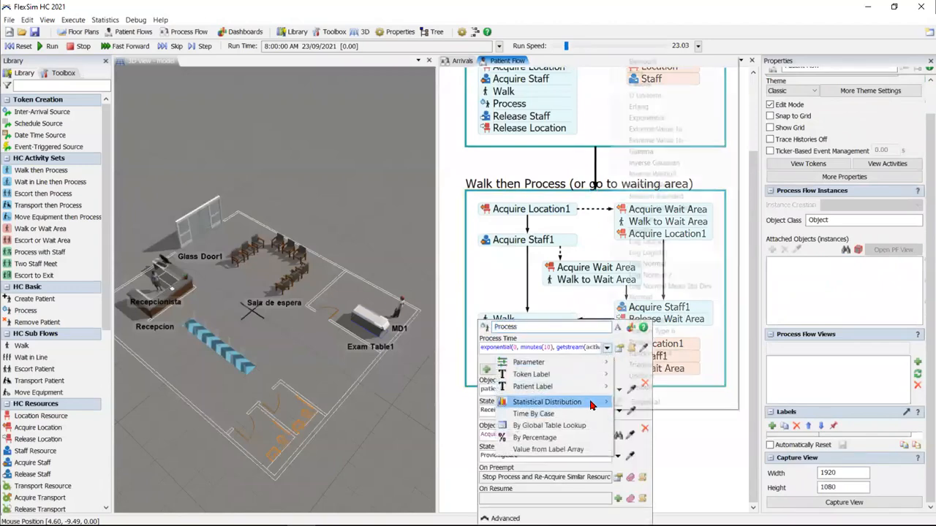
click(640, 373)
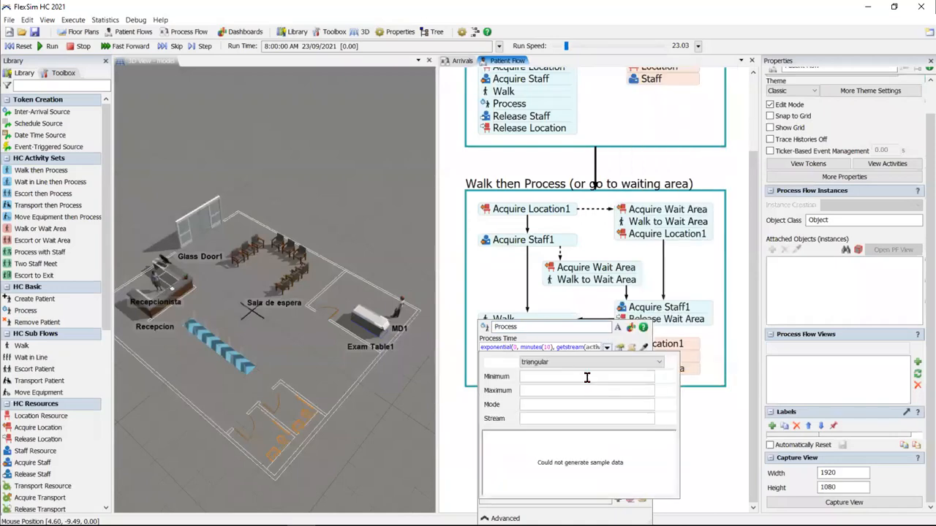
click(561, 377)
text(m)
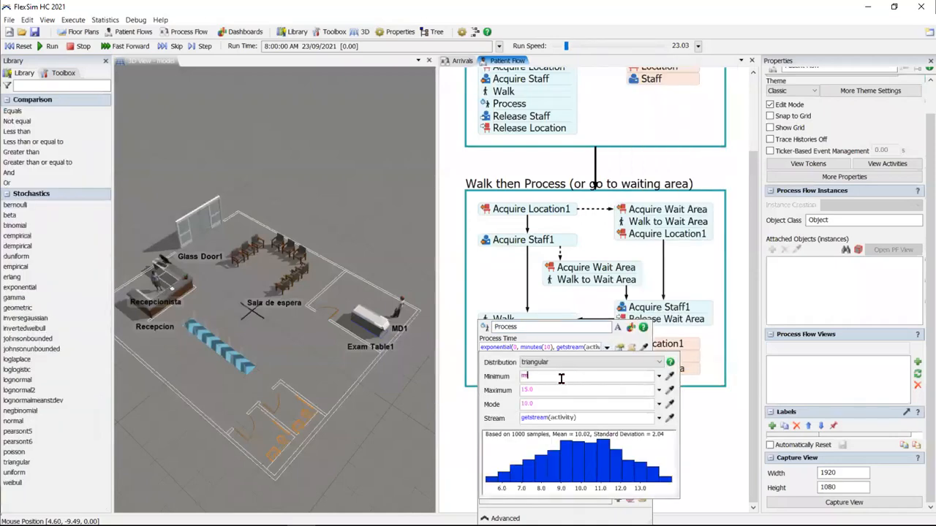
text(inutes)
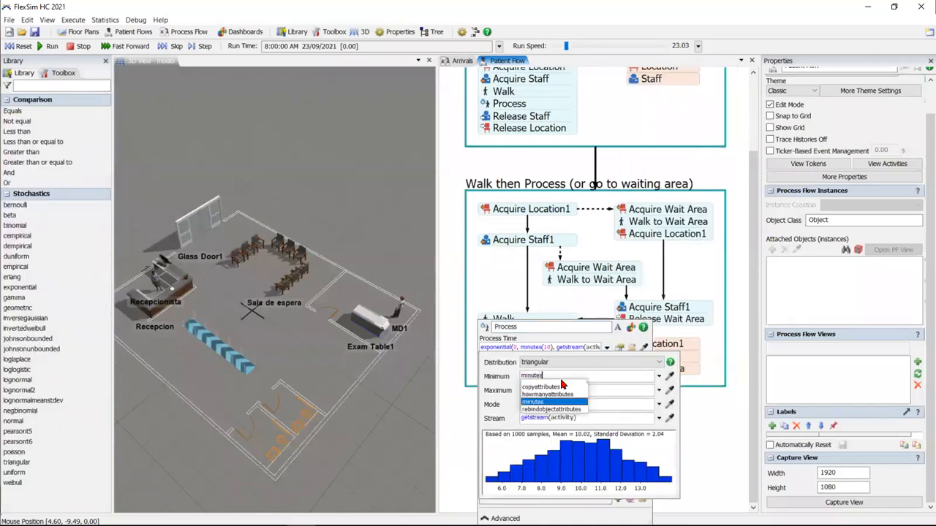
text(()
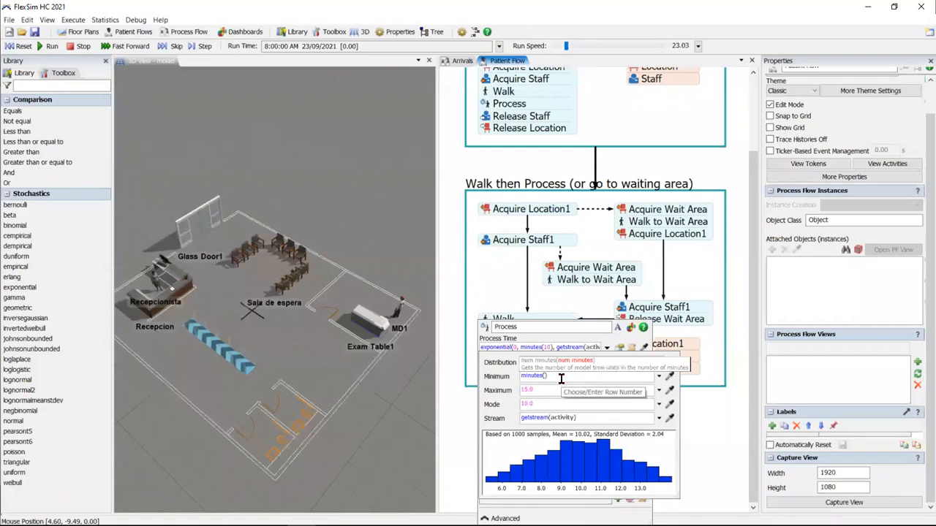
text(10)
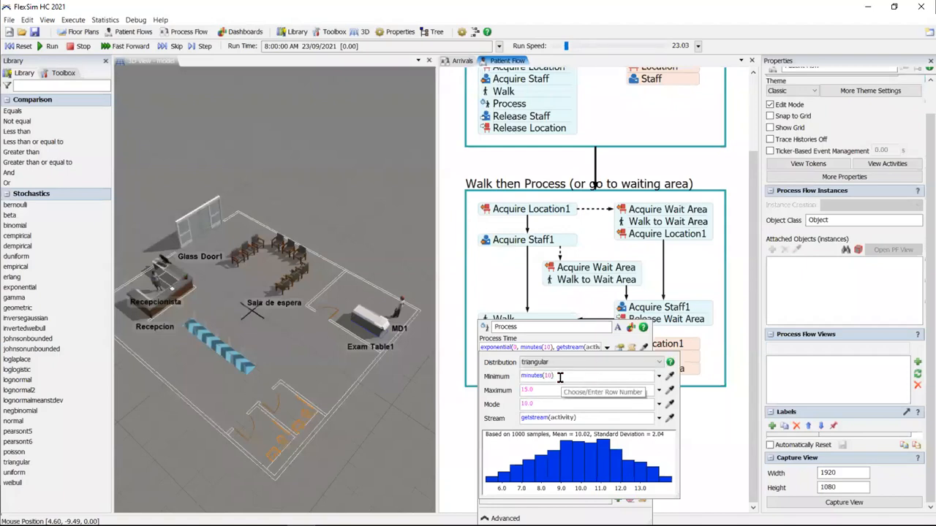
Step: Set the triangular process time's maximum to minutes(50) and its mode to minutes(32)
click(554, 391)
text(m)
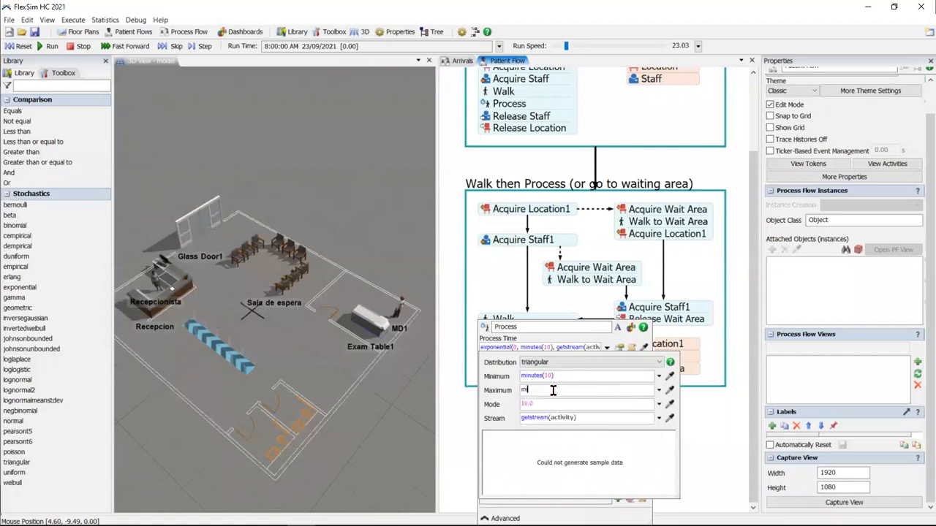
text(inutes(50)
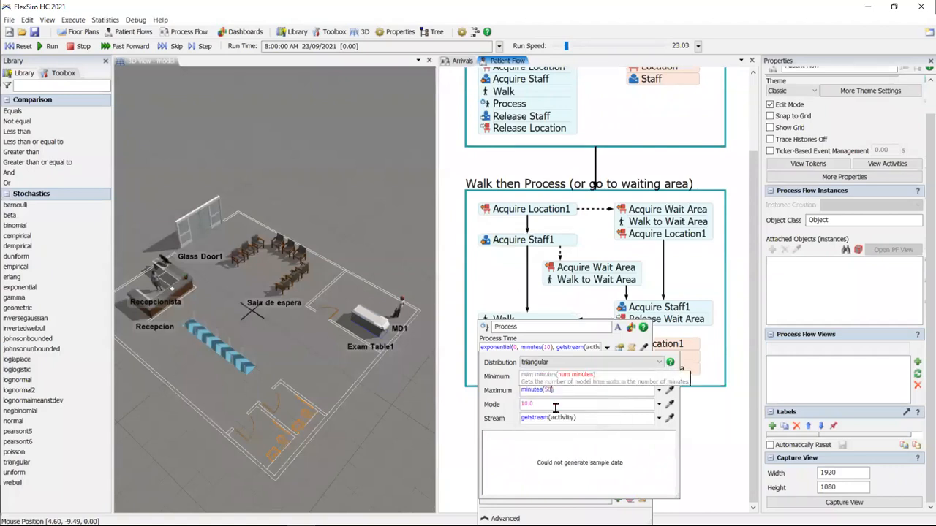
text()minutes()
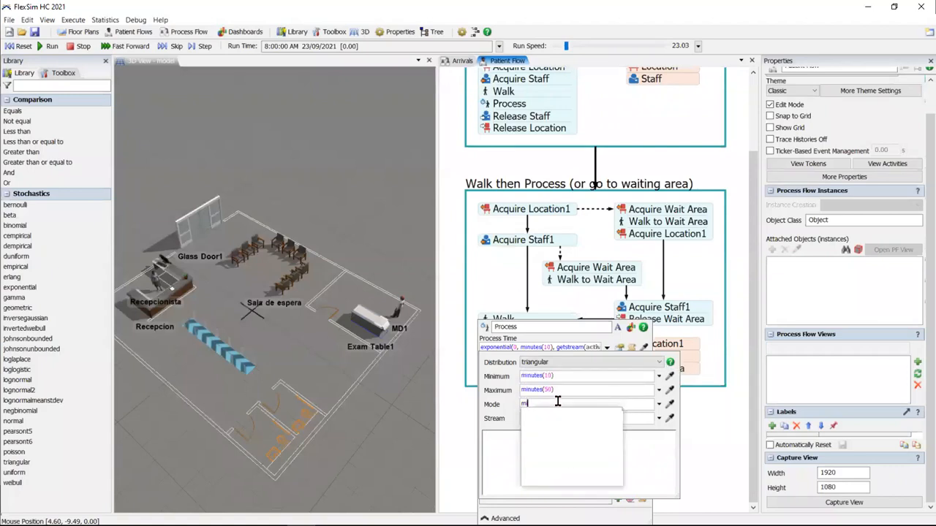
text(25)
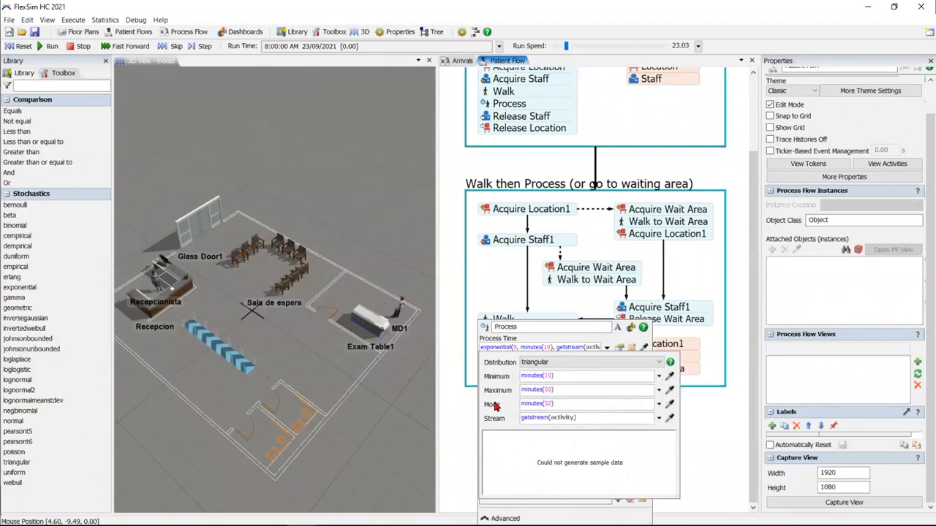
click(463, 424)
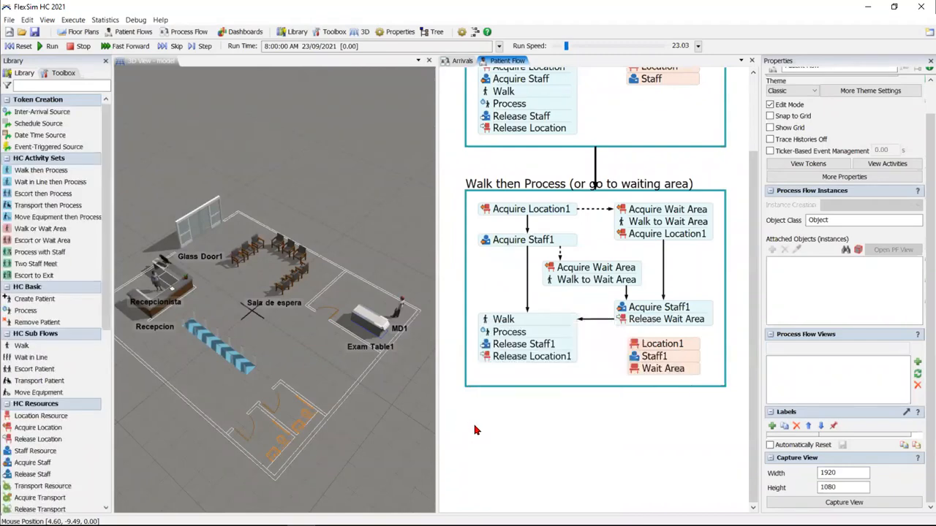
Step: Run the simulation, skip ahead, and examine the patient and doctor at Exam Table1 in the 3D model
click(48, 46)
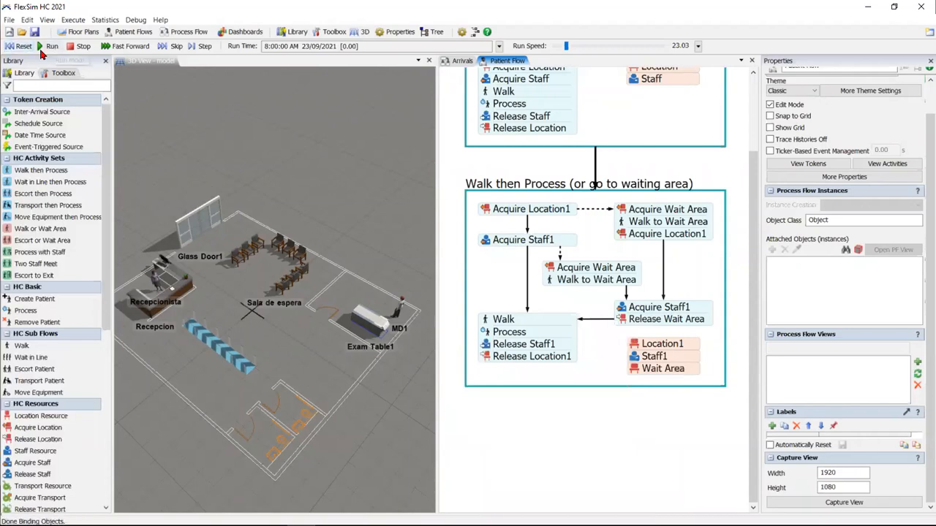
click(168, 50)
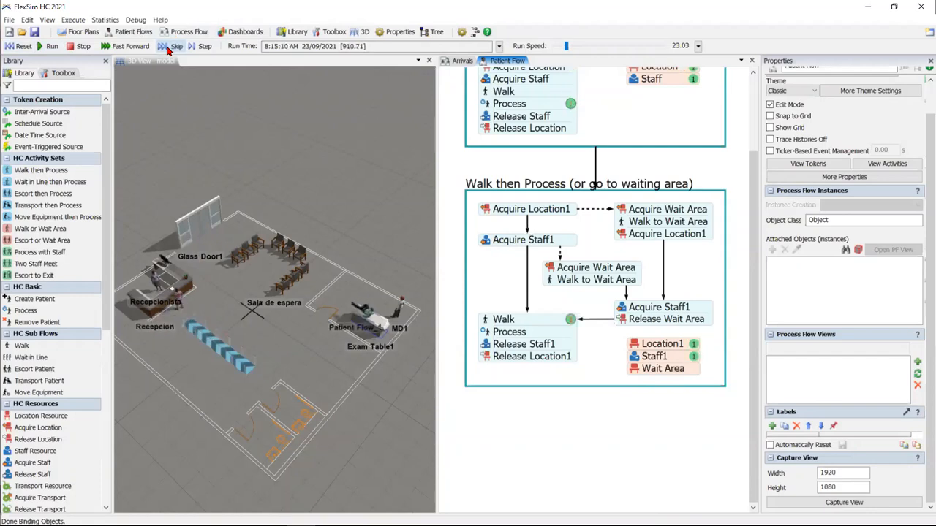
scroll(338, 339, up, 3)
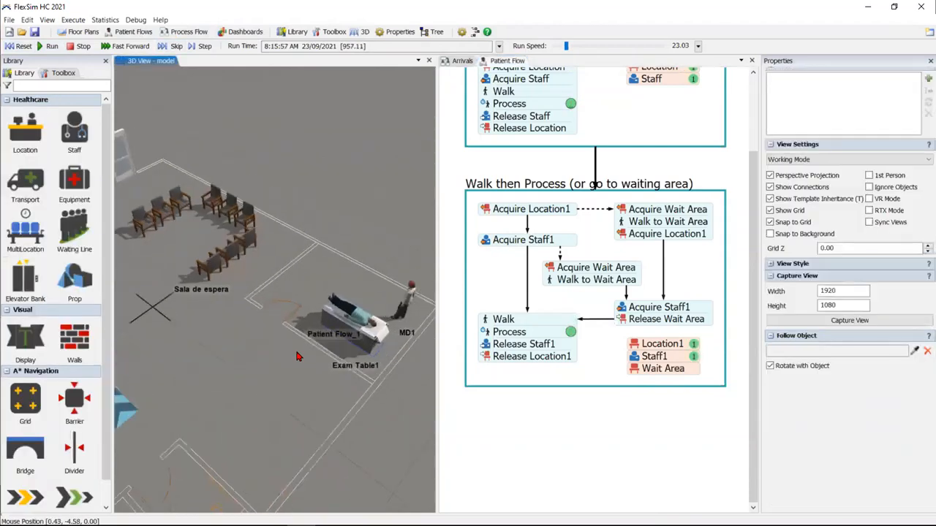
right_drag(324, 374, 306, 382)
scroll(312, 381, up, 2)
scroll(308, 385, up, 1)
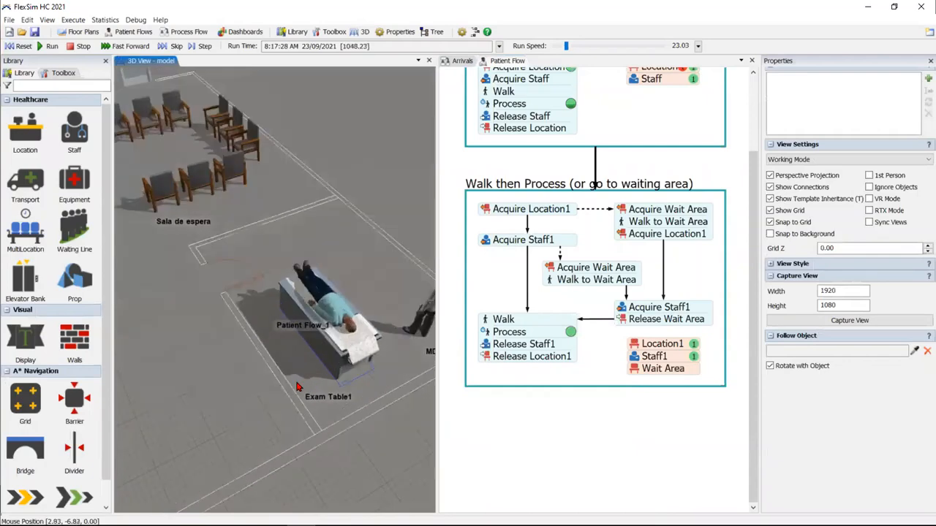
Step: Examine how patients move from the reception line to the Sala de espera chairs during the run
scroll(299, 386, down, 2)
drag(247, 388, 307, 411)
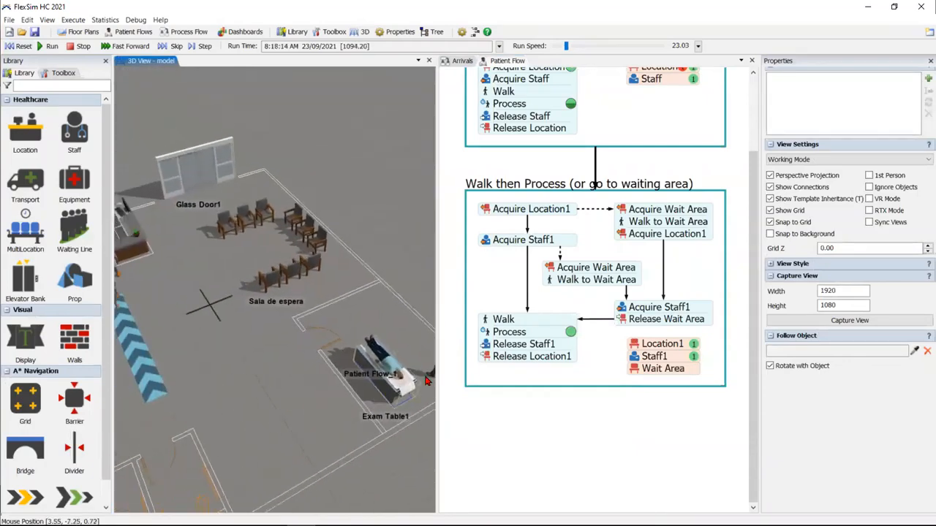
right_drag(320, 417, 329, 417)
scroll(328, 418, down, 2)
scroll(281, 389, up, 3)
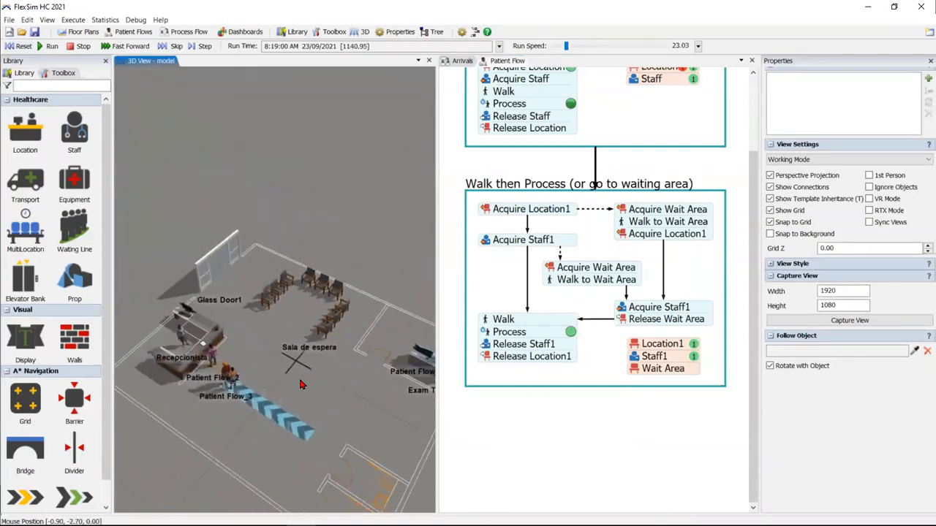
drag(255, 352, 282, 347)
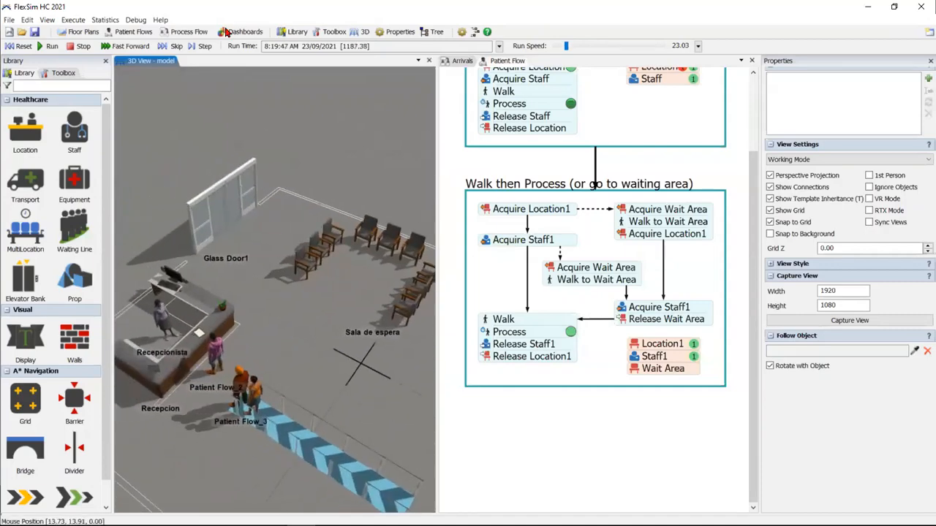
drag(340, 348, 182, 379)
scroll(181, 379, up, 5)
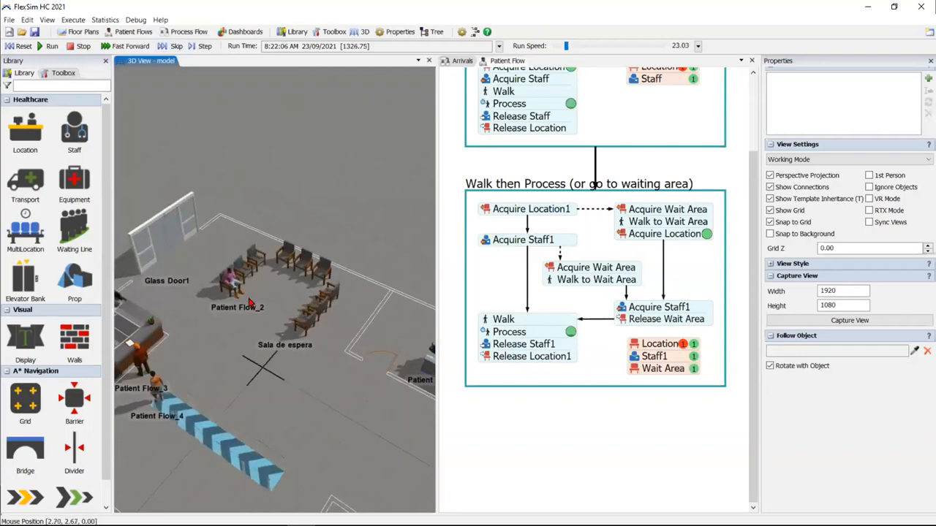
scroll(268, 337, down, 5)
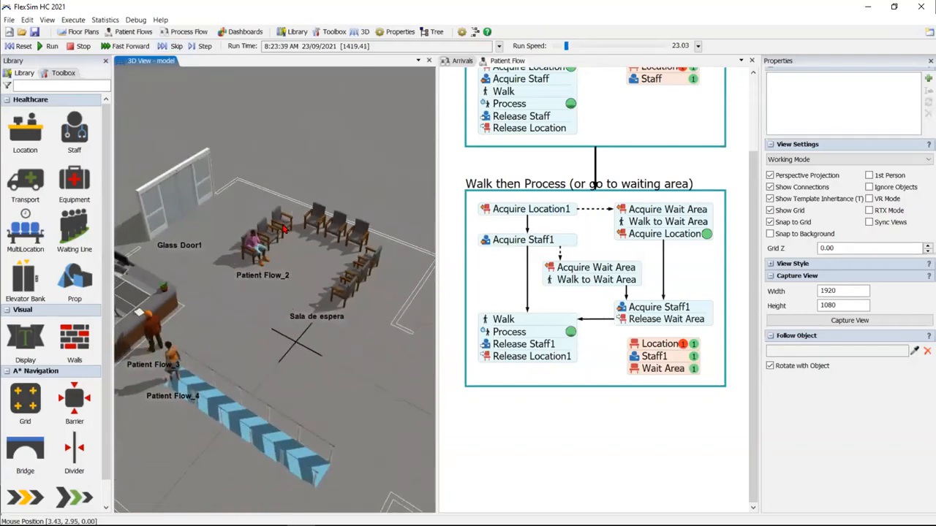
Step: Skip further ahead in the simulation and inspect the waiting area and exam room together
click(165, 47)
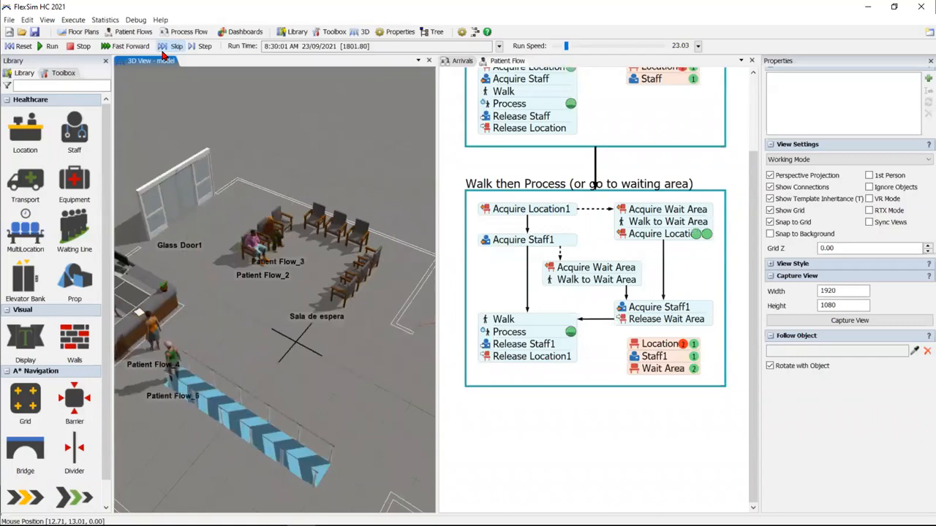
scroll(337, 368, down, 5)
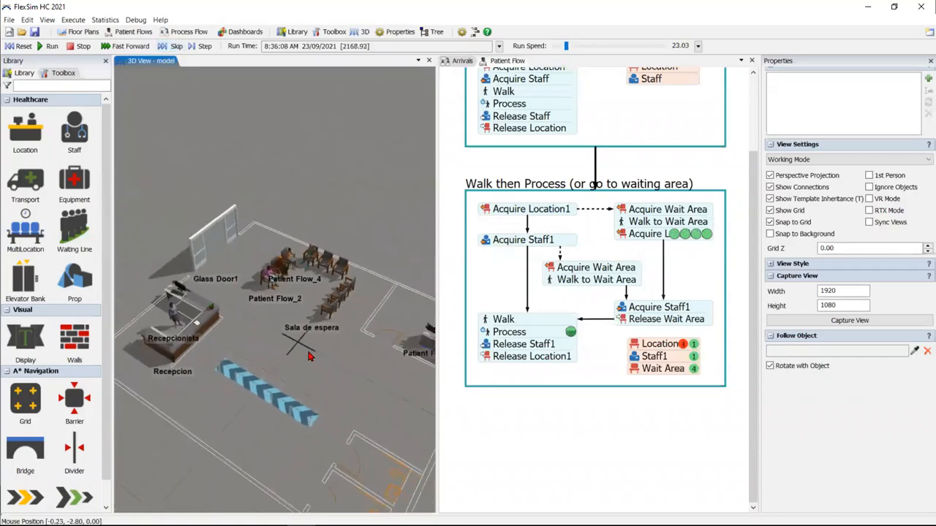
drag(265, 336, 288, 356)
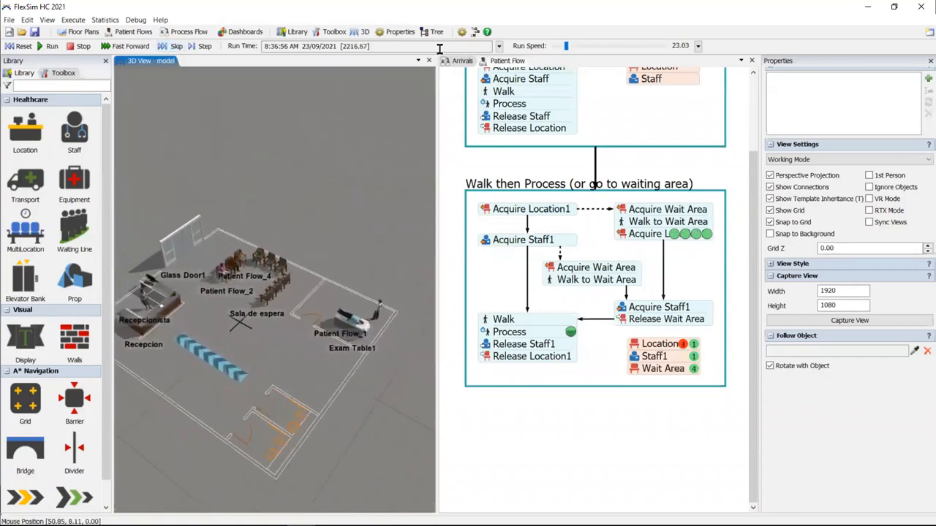
Step: Lower the simulation run speed to about 3.78 and reset the model
click(567, 46)
scroll(567, 45, down, 1)
drag(569, 46, 560, 46)
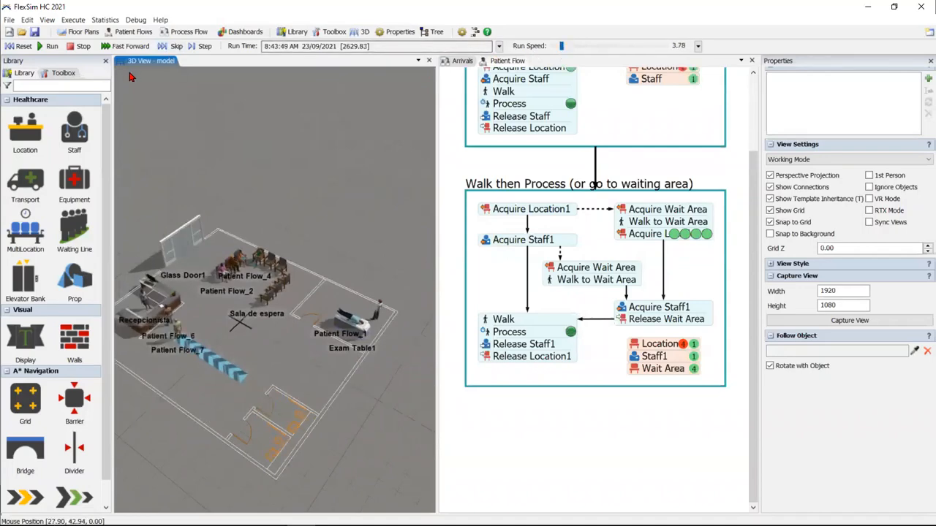
click(20, 46)
Step: Add an Escort to Exit activity set below the Walk then Process block and connect that block to it
click(604, 449)
drag(603, 446, 604, 345)
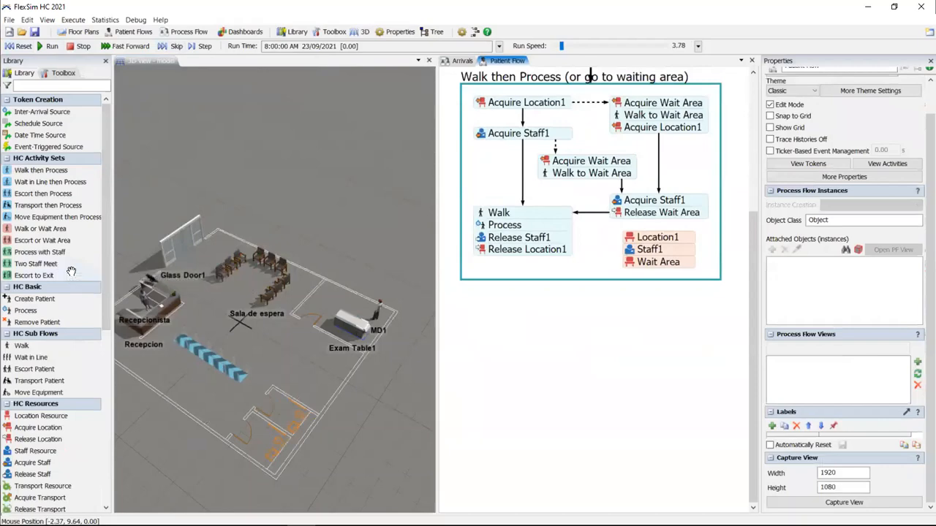
drag(66, 275, 625, 327)
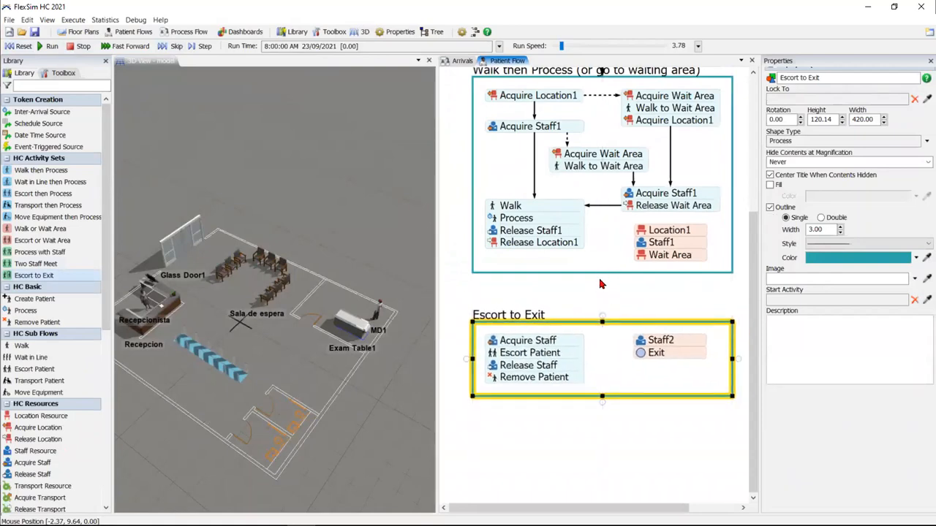
drag(602, 273, 638, 343)
Step: Assign the doctor MD1 from the 3D model as the Staff2 resource of the Escort to Exit block
double_click(639, 344)
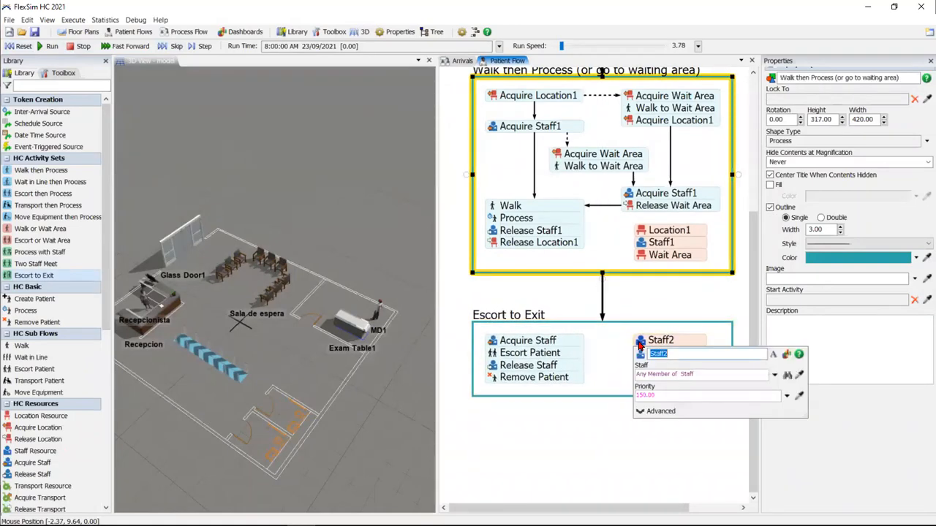
click(798, 376)
click(378, 310)
click(610, 432)
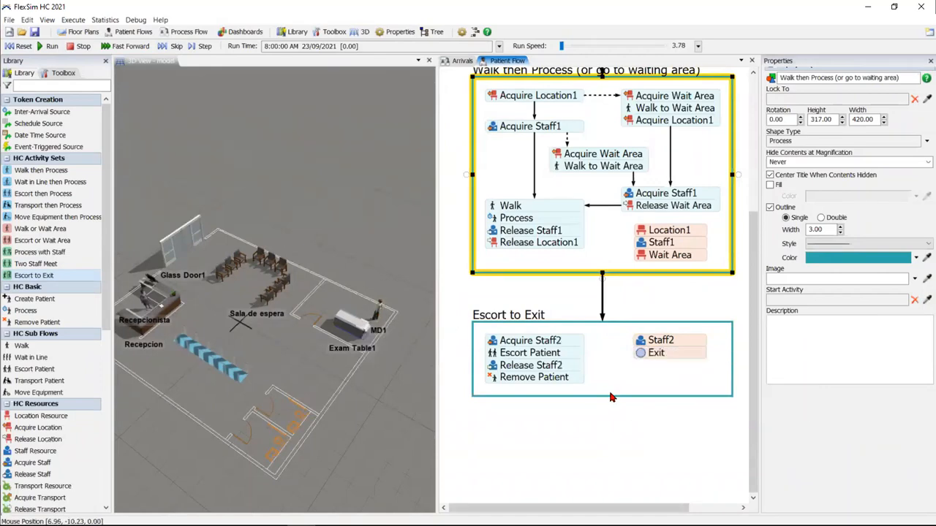
Step: Set the Exit variable of the Escort to Exit block to Glass Door1 from the 3D model
double_click(646, 354)
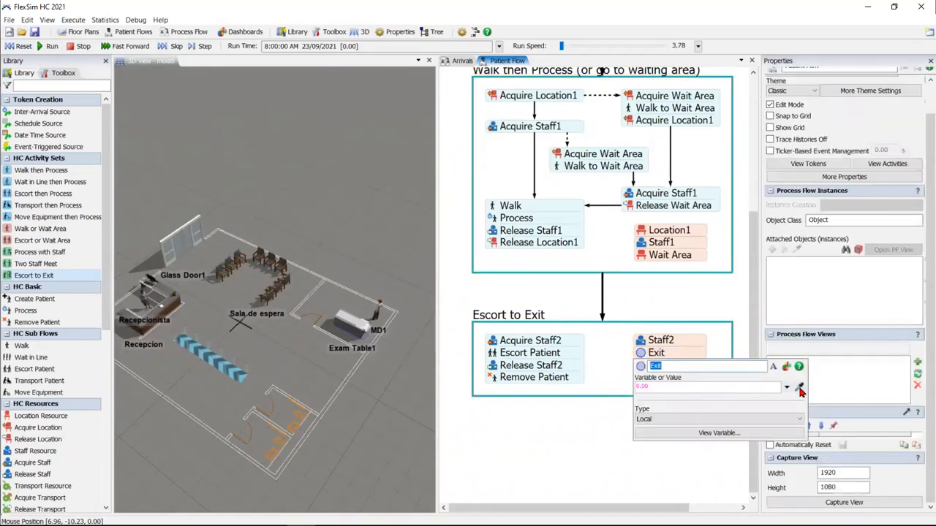
click(799, 389)
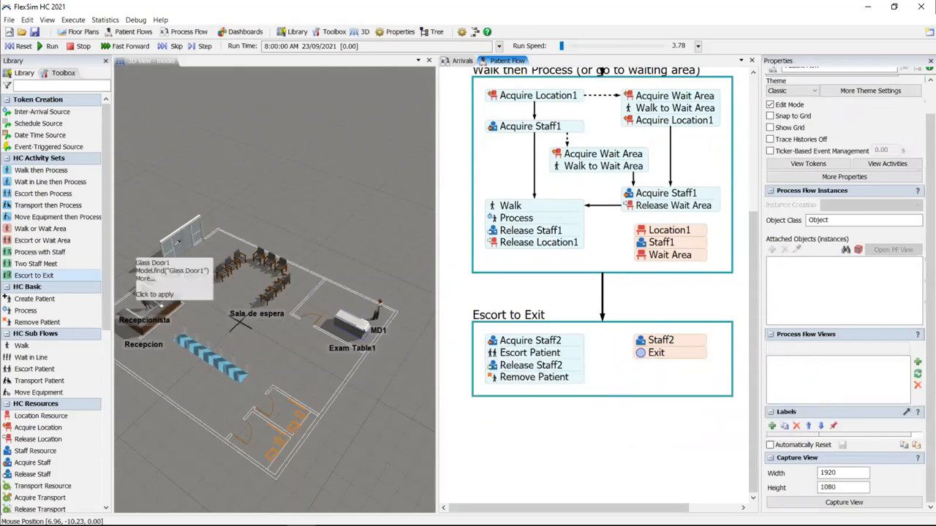
click(192, 253)
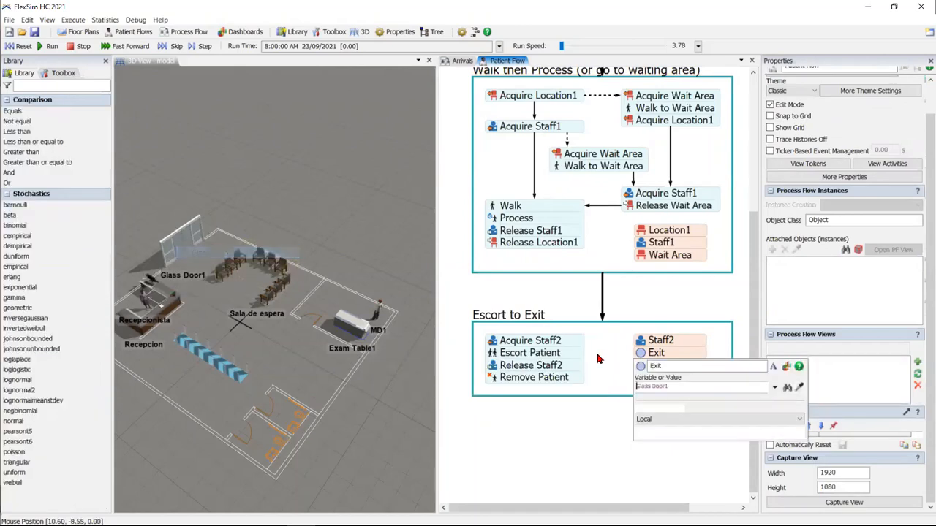
click(535, 433)
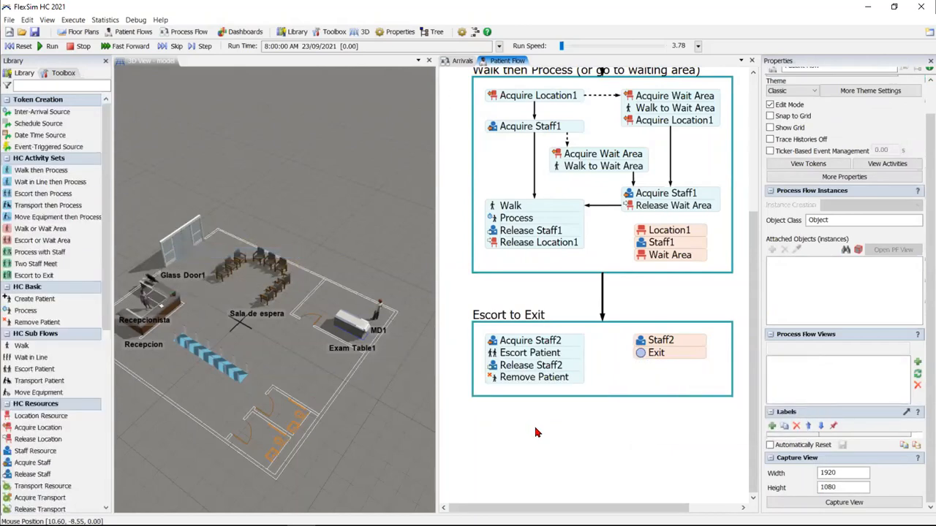
Step: Run the simulation and raise the run speed to about 394 so patients fill the waiting area and exam table
click(22, 46)
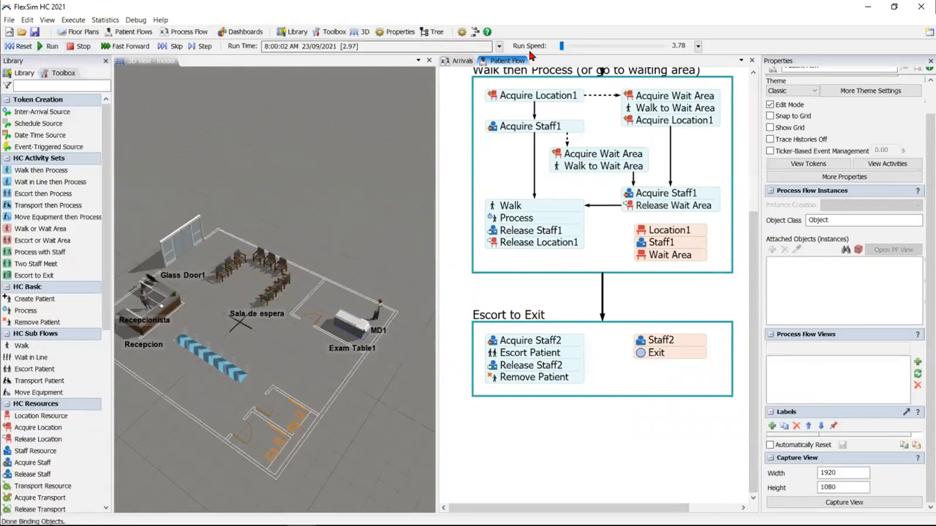
drag(561, 46, 573, 46)
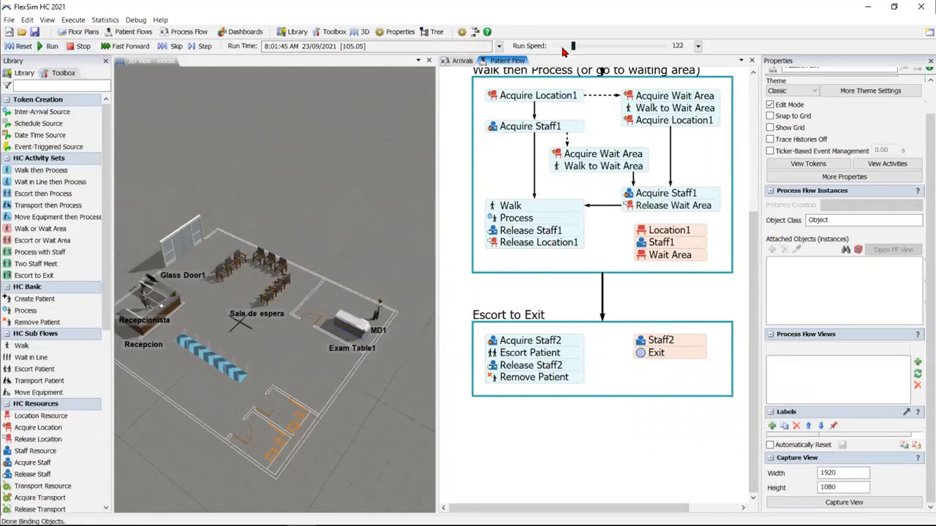
scroll(563, 50, down, 1)
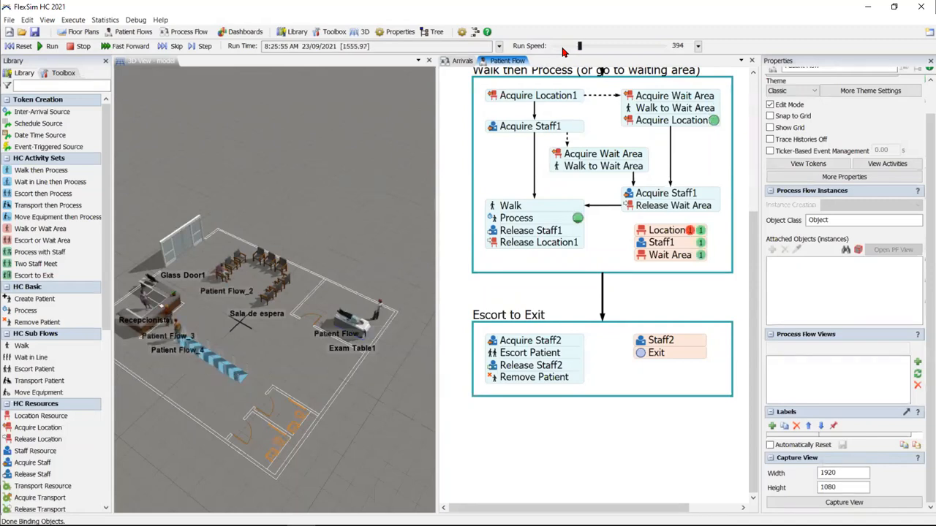
scroll(563, 52, down, 1)
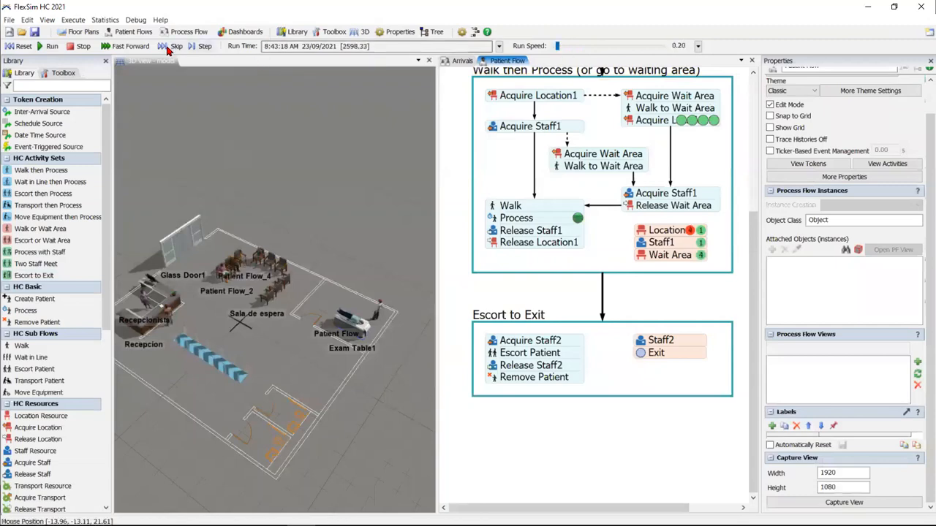
Step: Skip ahead through the simulation events and watch the doctor escort the first patient from the exam table to Glass Door1
click(163, 49)
click(163, 49)
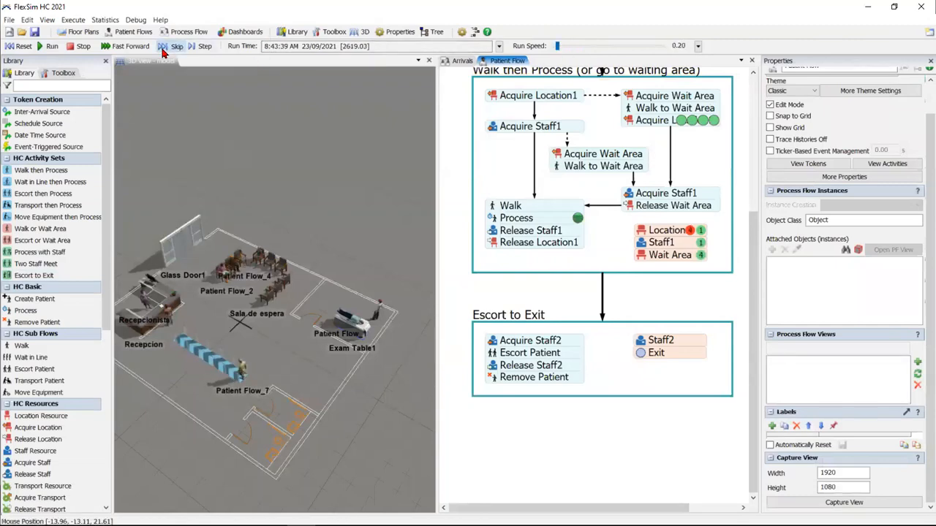
click(163, 49)
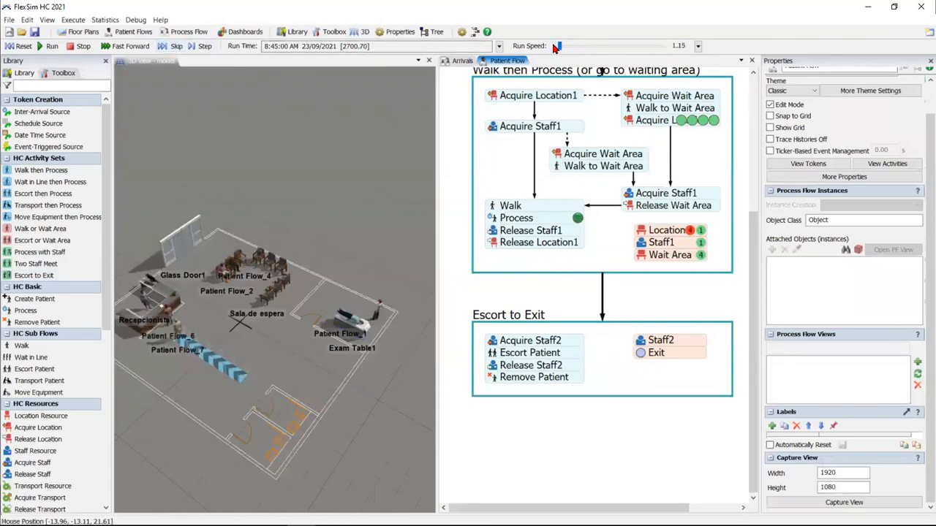
click(163, 49)
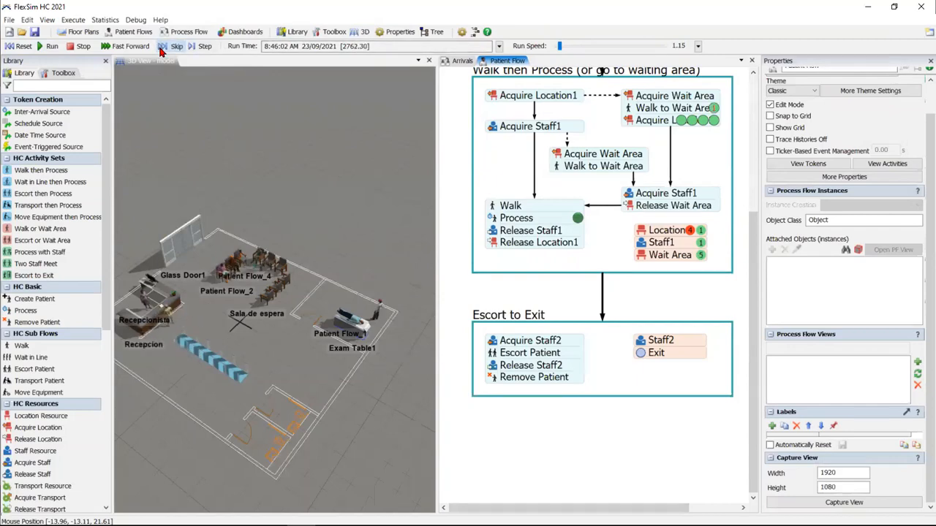
click(162, 49)
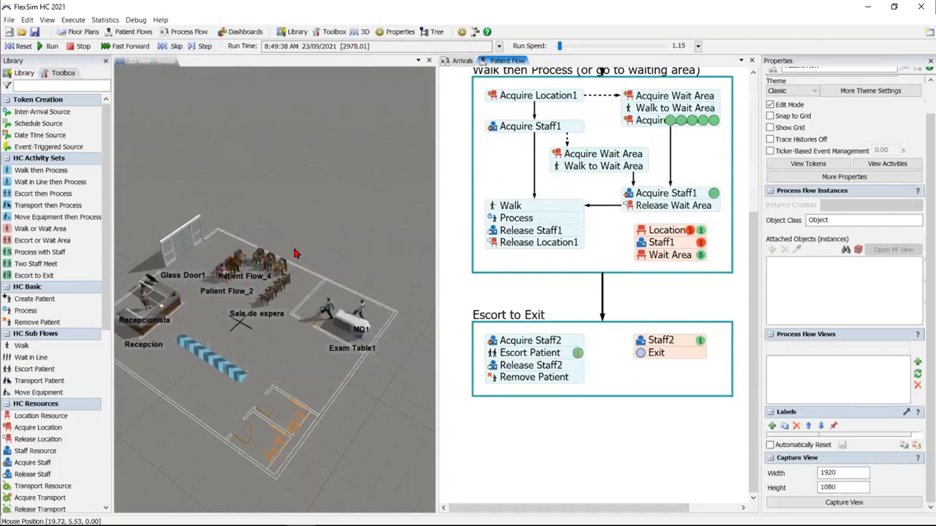
drag(292, 347, 326, 381)
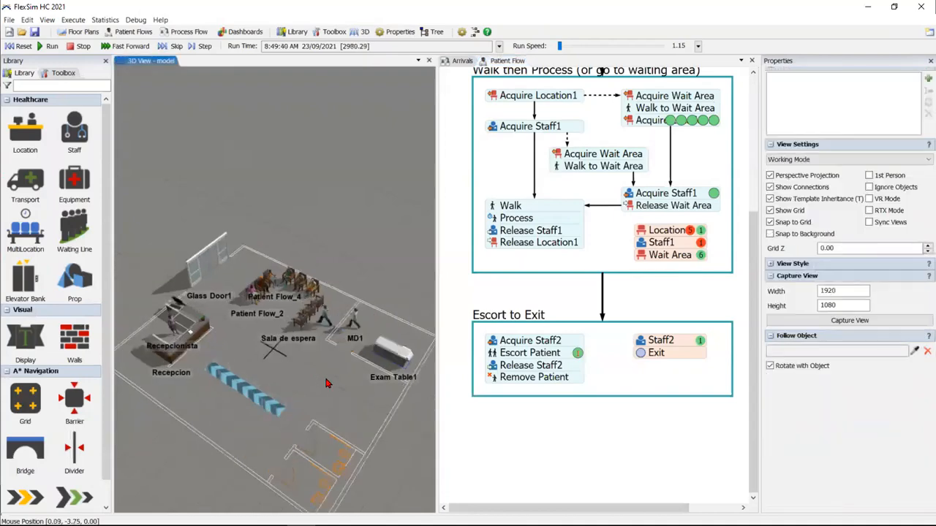
scroll(326, 381, up, 5)
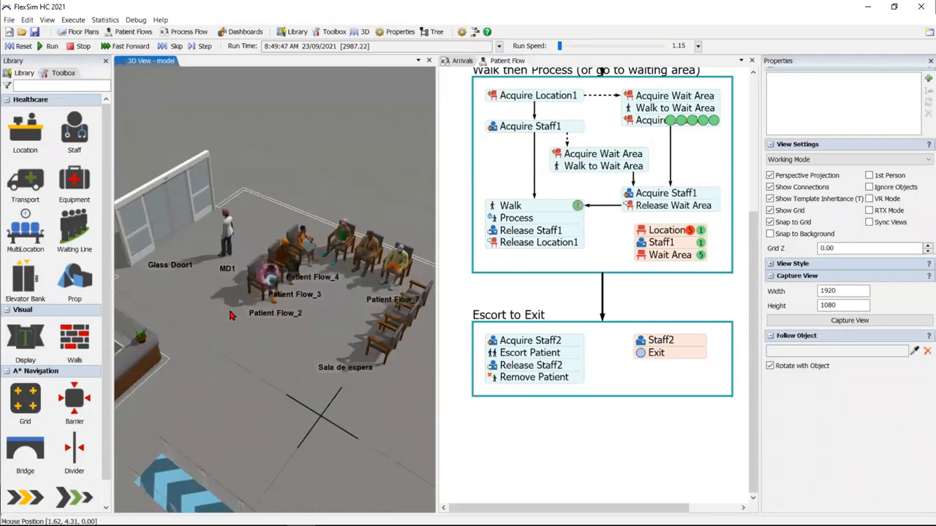
scroll(240, 361, down, 3)
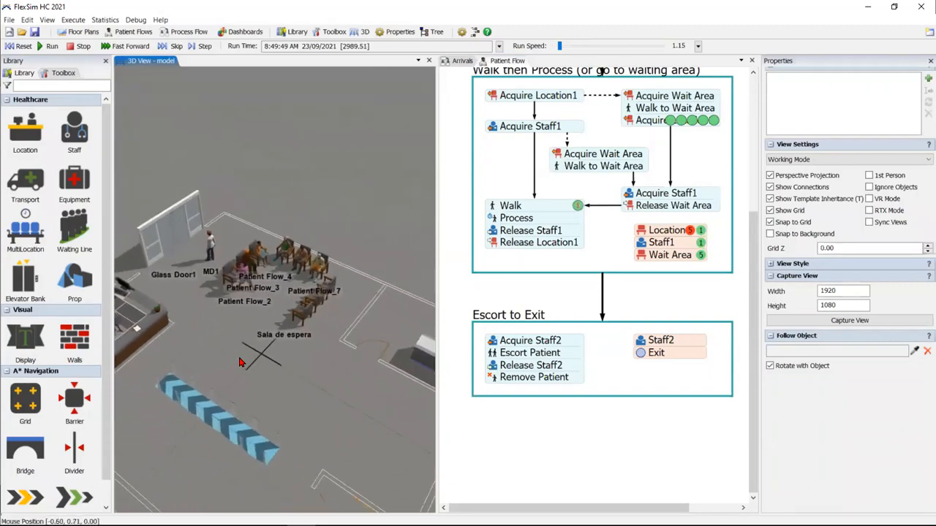
scroll(249, 344, down, 2)
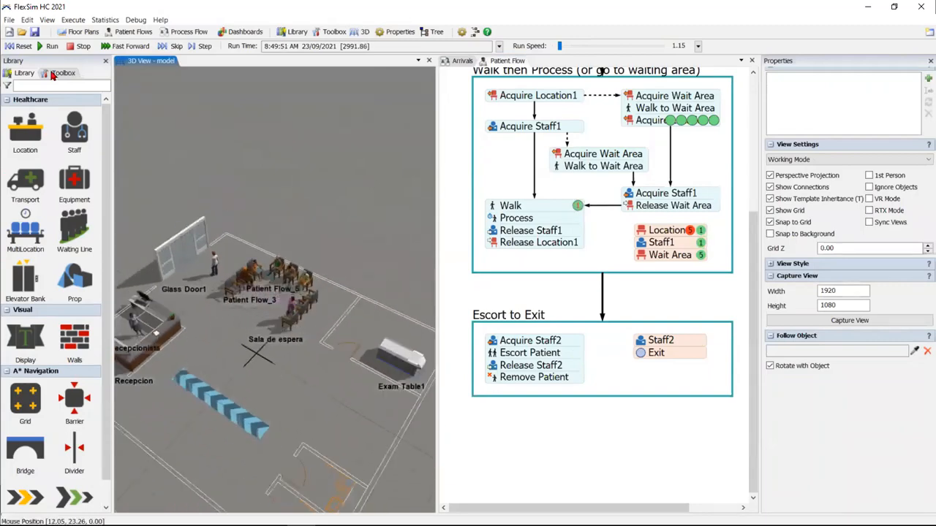
Step: Reset the model and switch the 3D view to a top-down view of the whole floor plan
click(19, 45)
scroll(312, 389, down, 2)
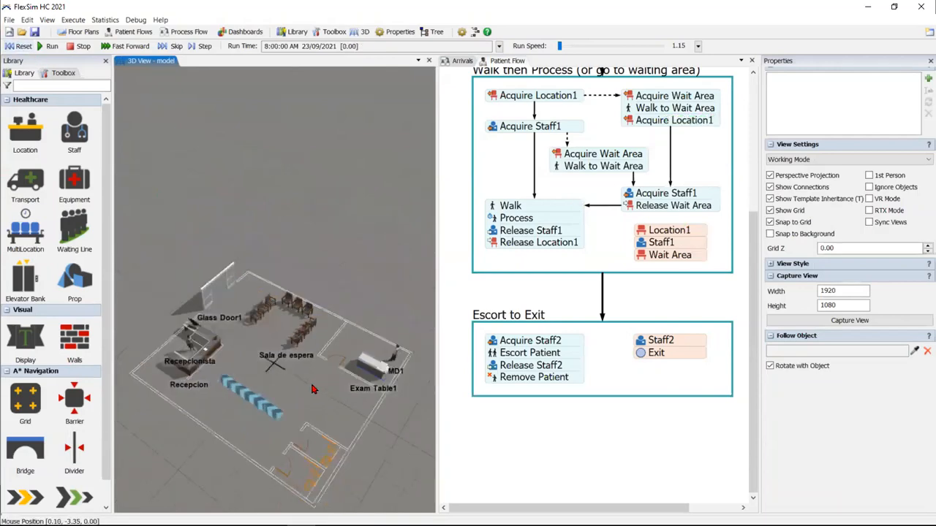
right_click(313, 389)
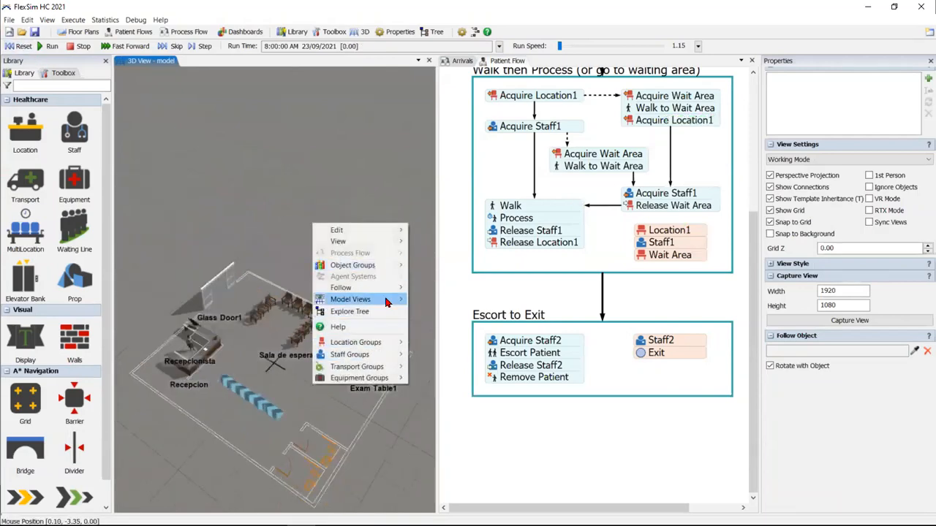
mouse_move(387, 303)
click(433, 301)
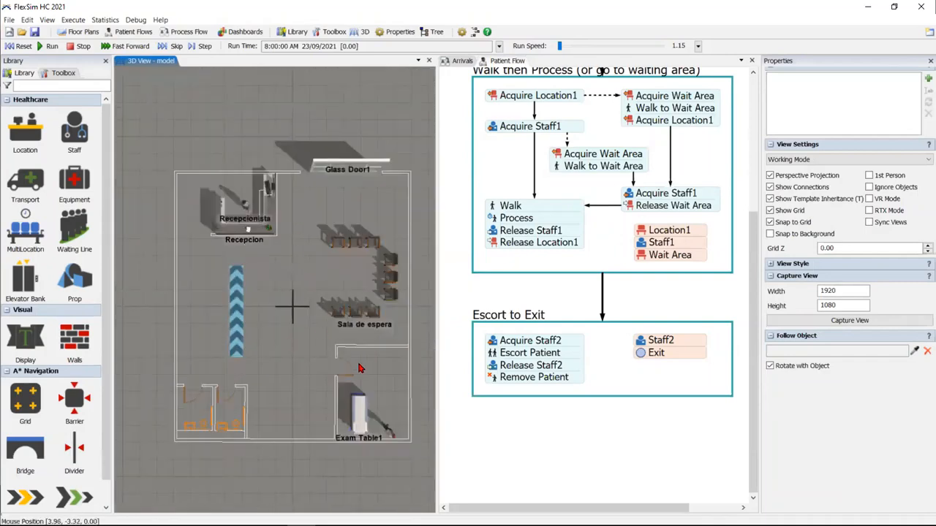
drag(359, 368, 340, 356)
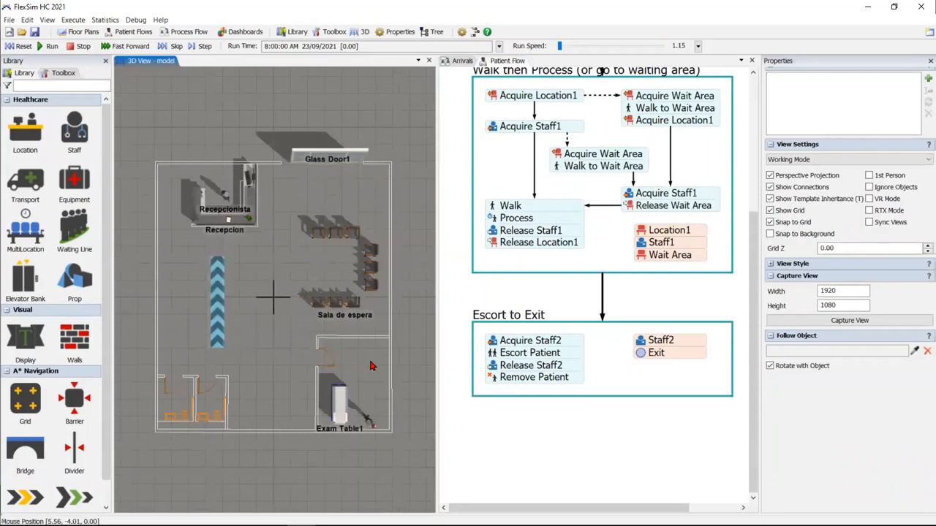
scroll(360, 347, up, 3)
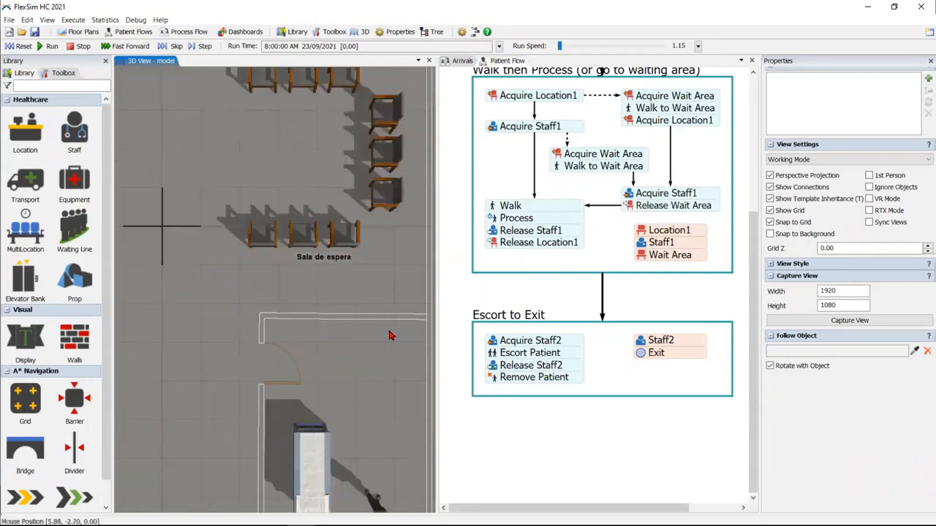
scroll(389, 336, down, 3)
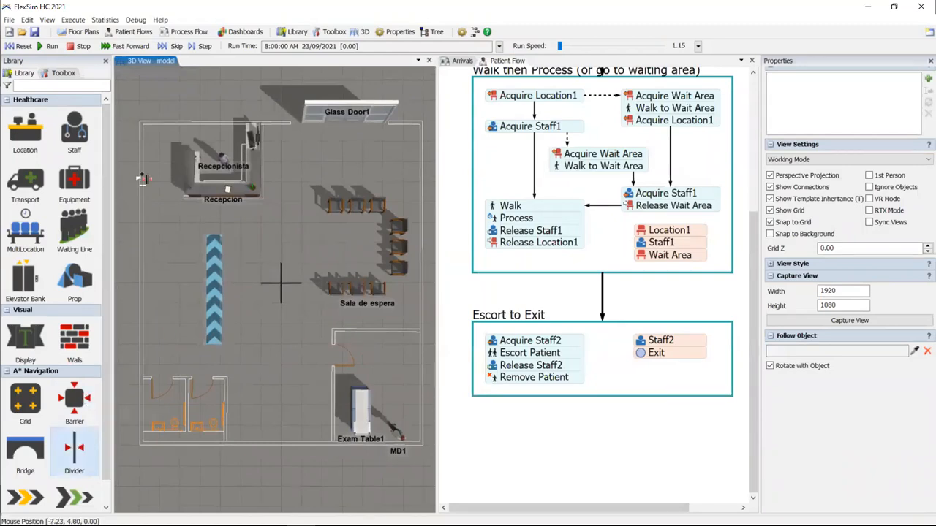
Step: Draw a divider along the outer walls through (1, 7.99), (-7, 7.99), (-7, -8.01), (7, -8.01), (7, 7.99) and (5, 7.99), leaving the Glass Door1 entrance open
click(139, 122)
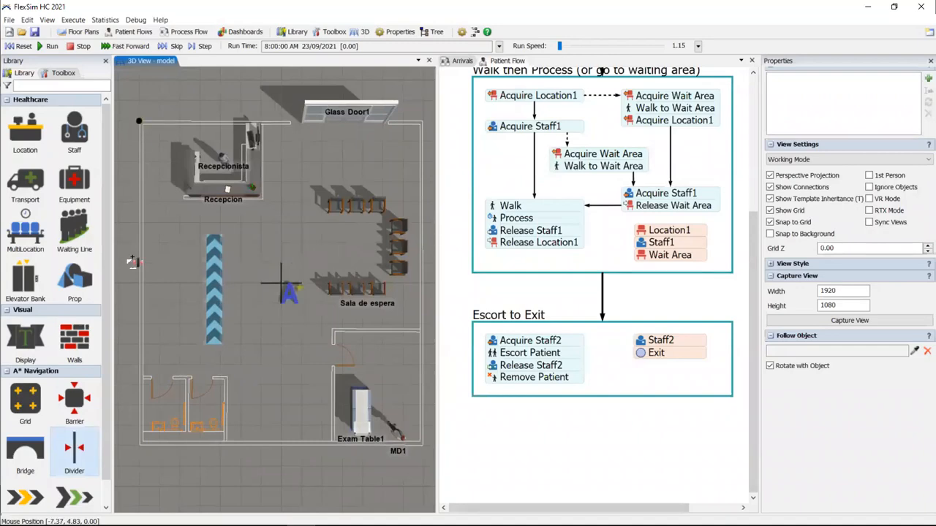
click(139, 445)
click(282, 445)
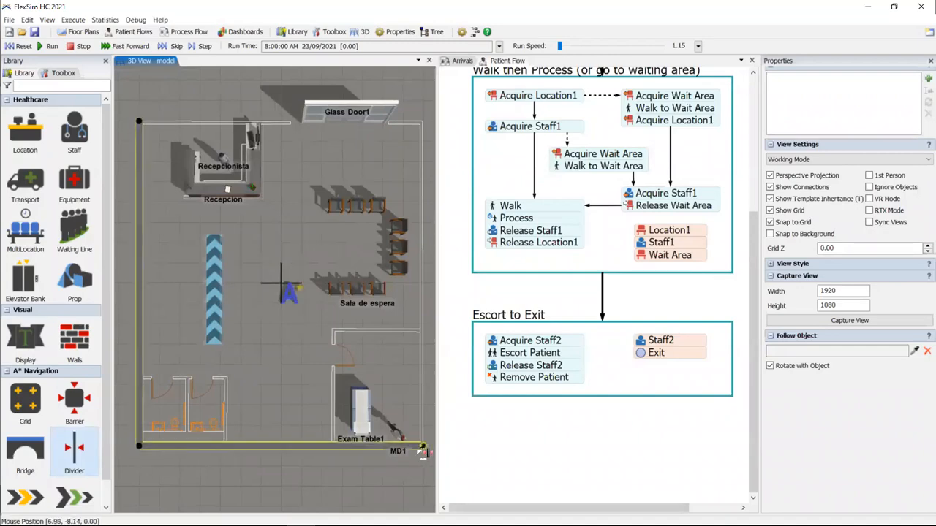
click(424, 445)
click(423, 122)
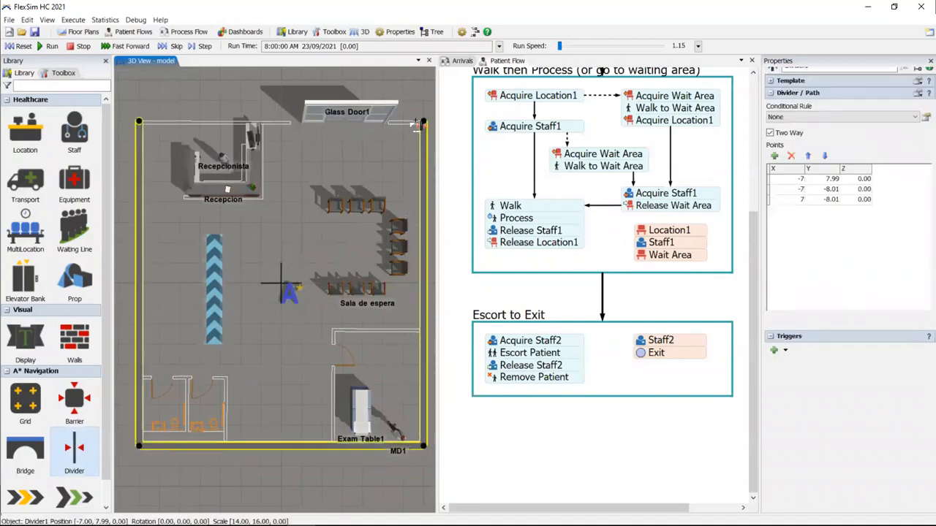
right_click(423, 122)
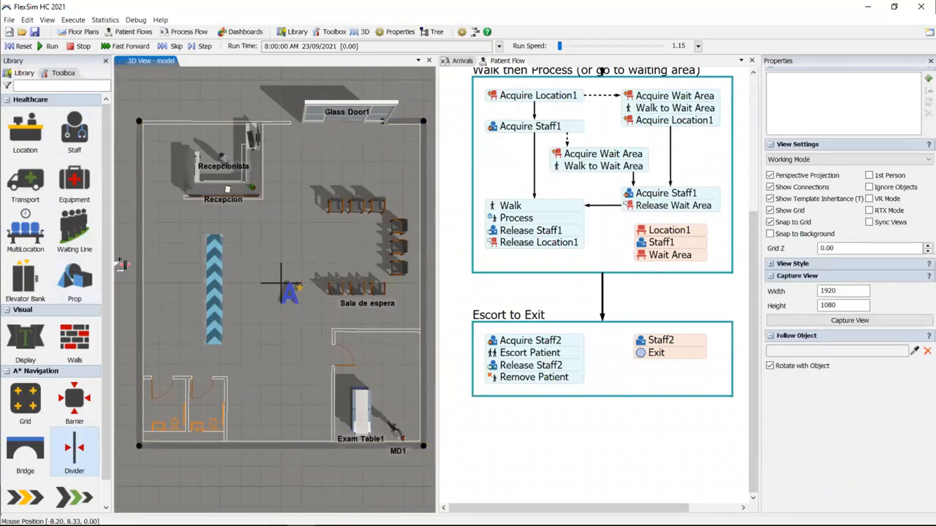
click(143, 125)
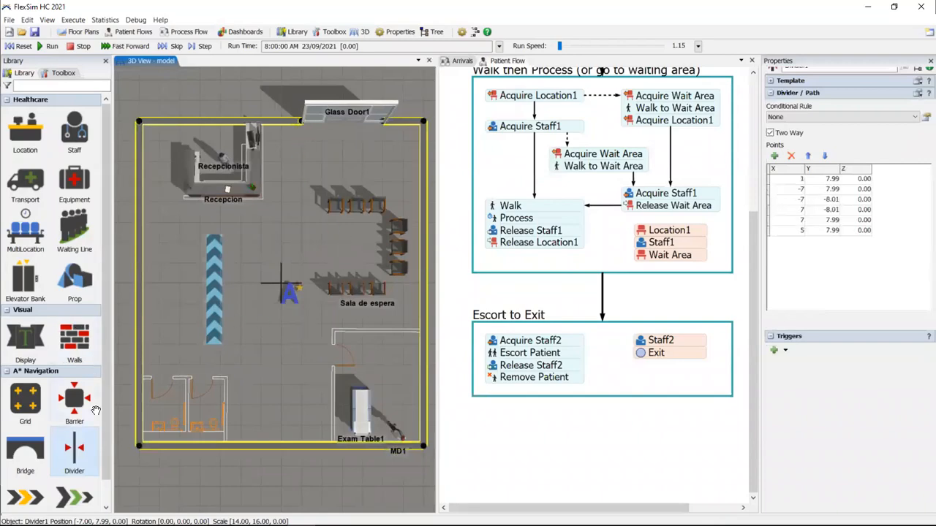
Step: Draw a second divider from the outer wall along the exam room's upper wall and down to its door opening
click(419, 331)
click(328, 332)
click(329, 343)
key(Escape)
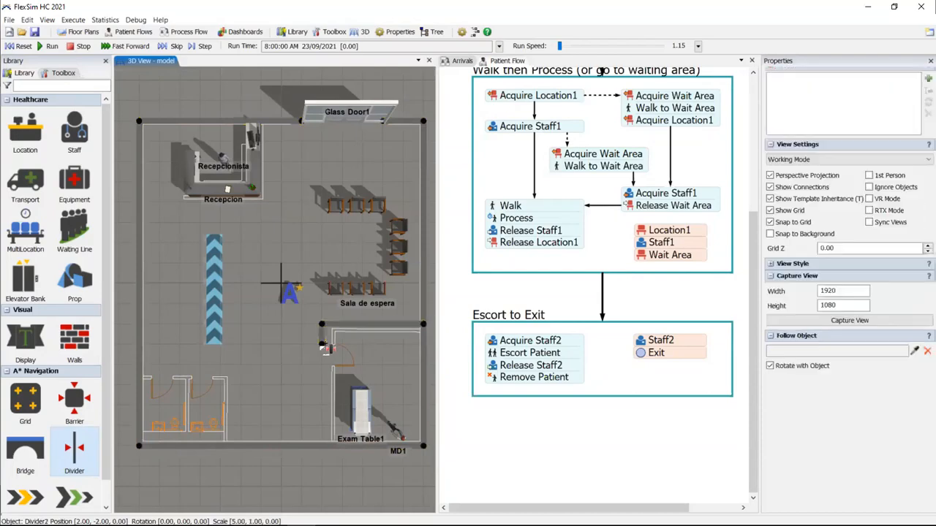
Step: Draw a third divider along the exam room's side wall from below the door opening to the lower outer wall
click(76, 449)
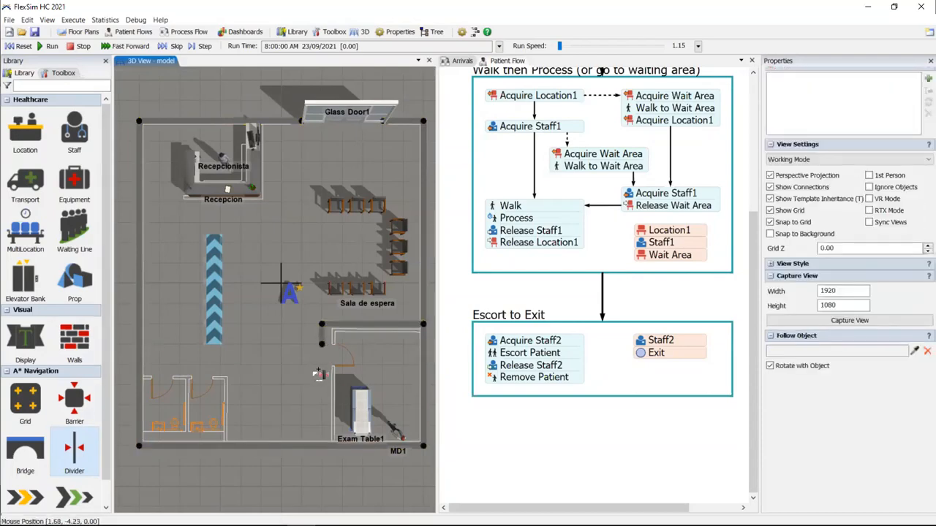
click(324, 446)
right_click(307, 417)
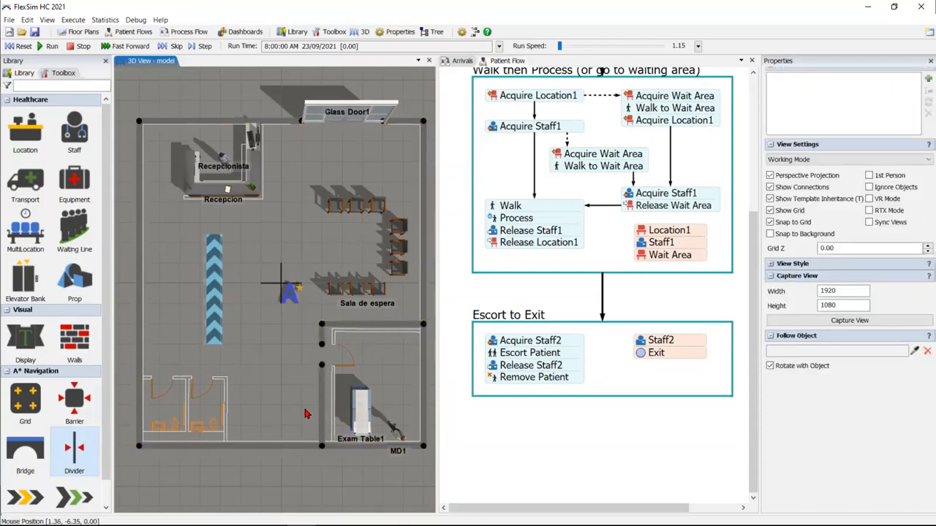
right_click(302, 407)
Step: Move the A* Navigator object to the empty floor between the restrooms and the exam room
click(276, 381)
drag(290, 299, 269, 422)
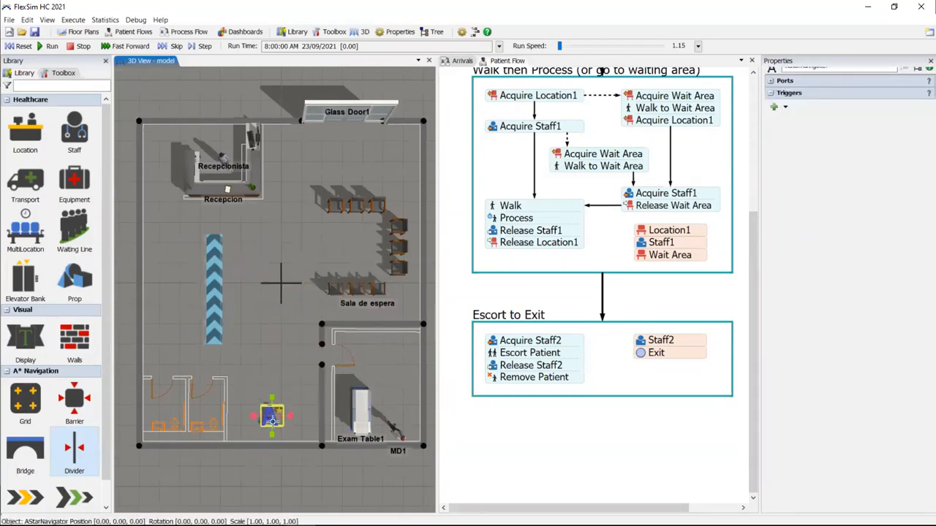
double_click(266, 429)
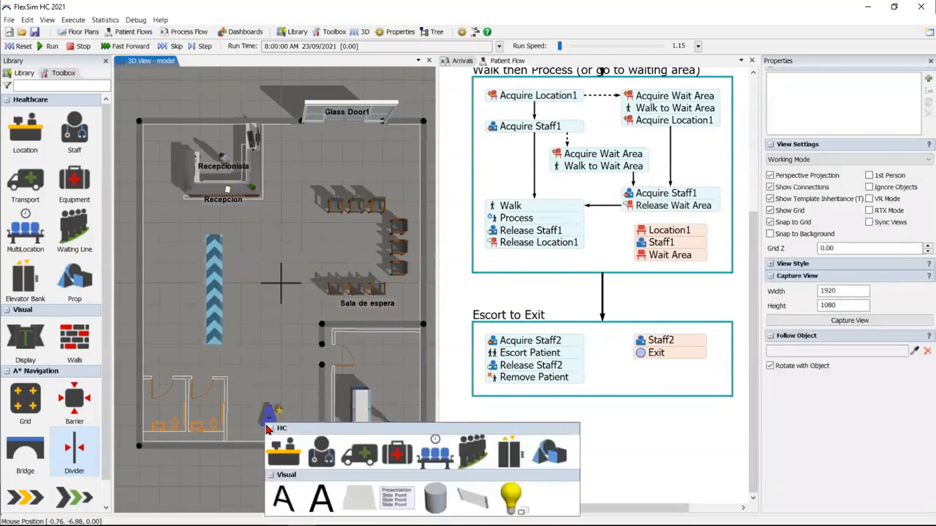
click(282, 374)
drag(281, 375, 271, 236)
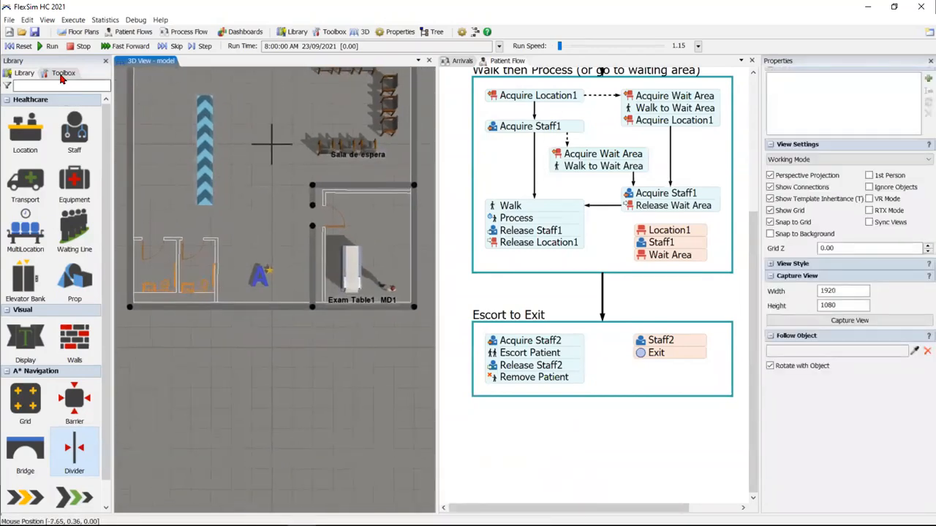
Step: Add Recepcionista, MD1, Glass Door1, WaitingLine1, Recepcion, Exam Table1 and Sala de espera as members of the A* Navigator
click(62, 75)
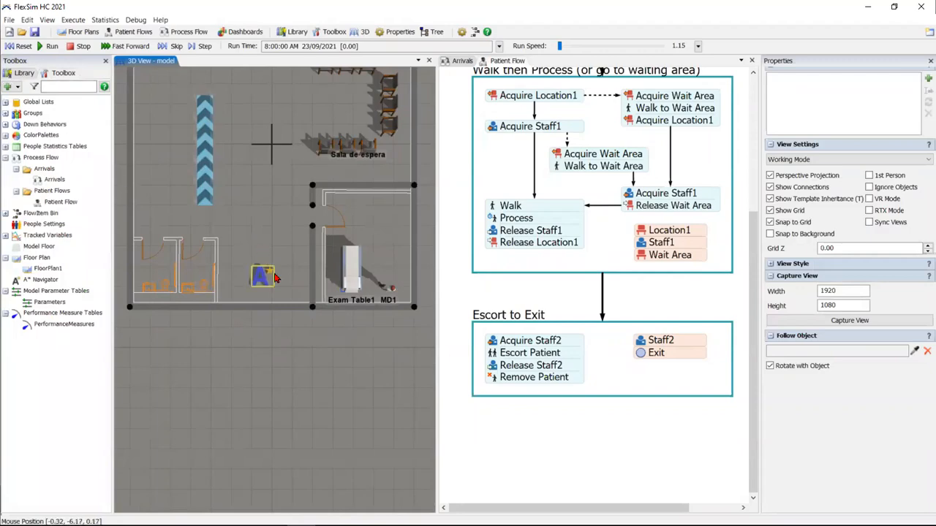
double_click(37, 280)
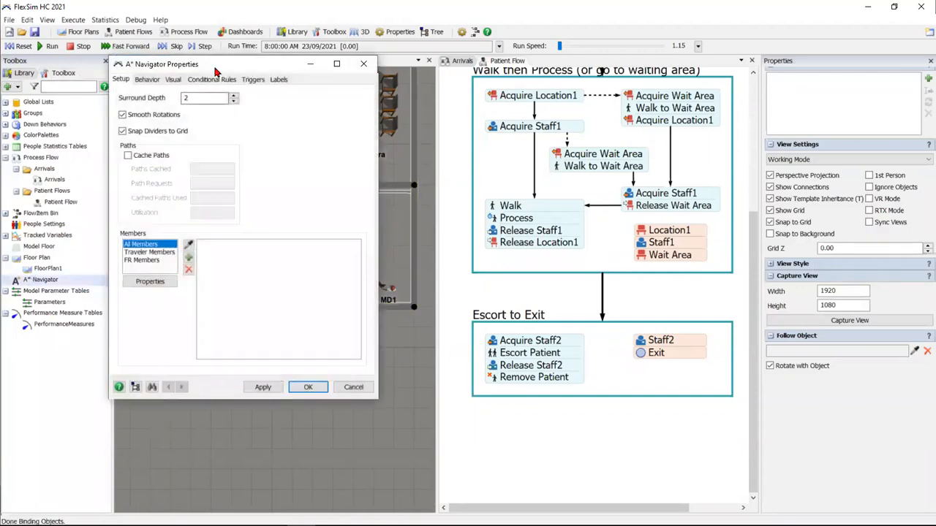
drag(223, 65, 595, 68)
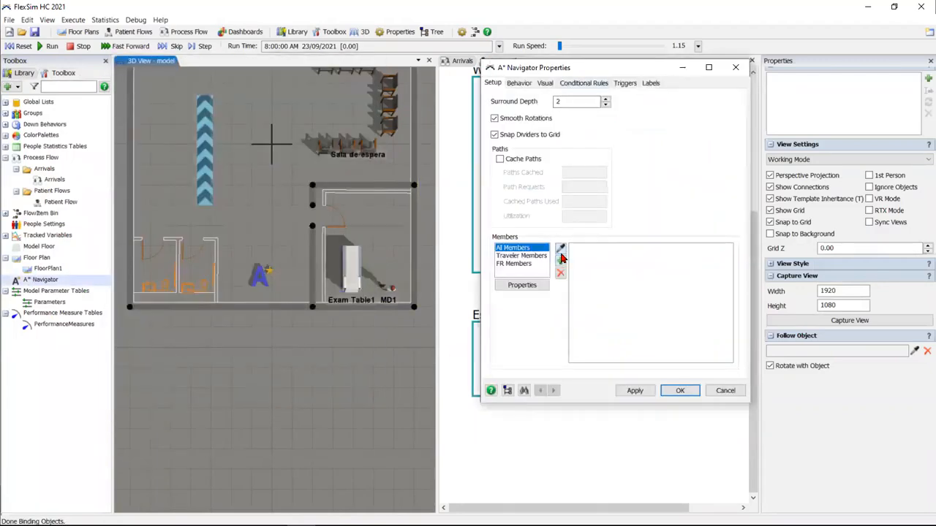
click(560, 262)
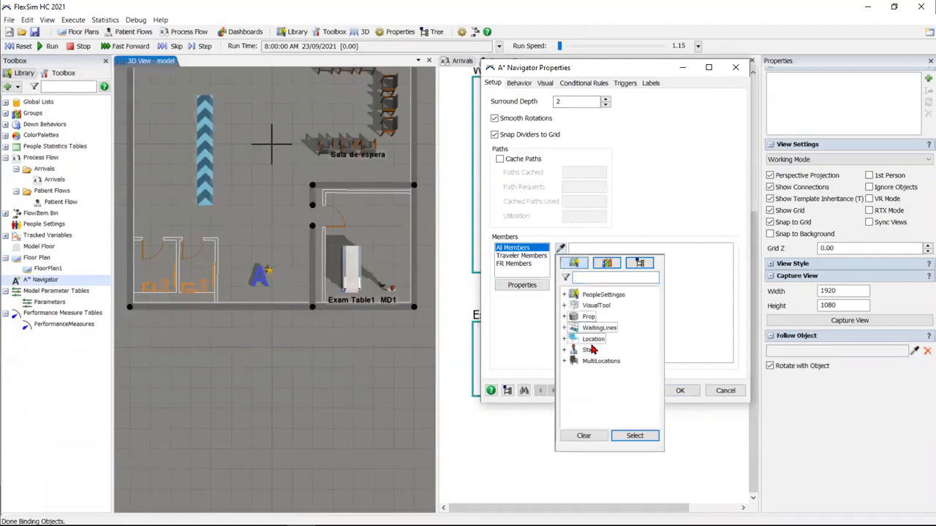
click(634, 436)
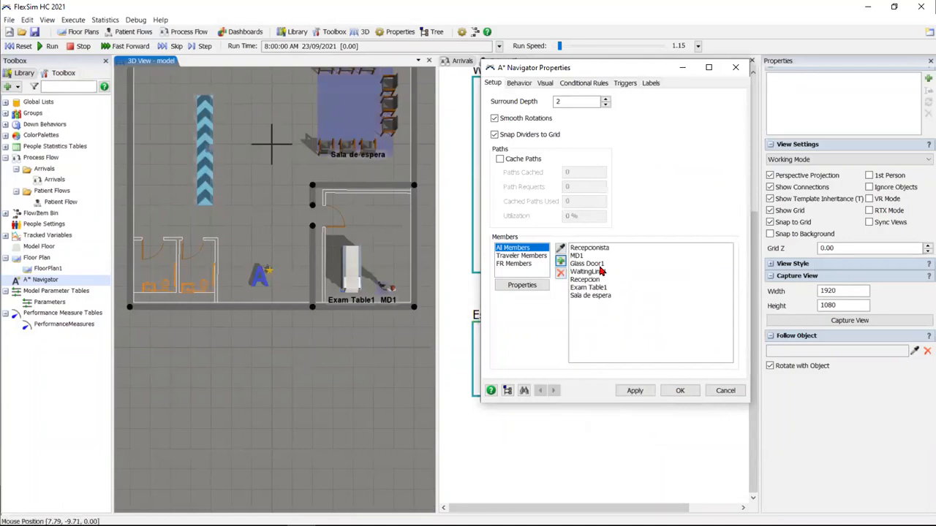
drag(257, 203, 260, 212)
scroll(260, 225, down, 2)
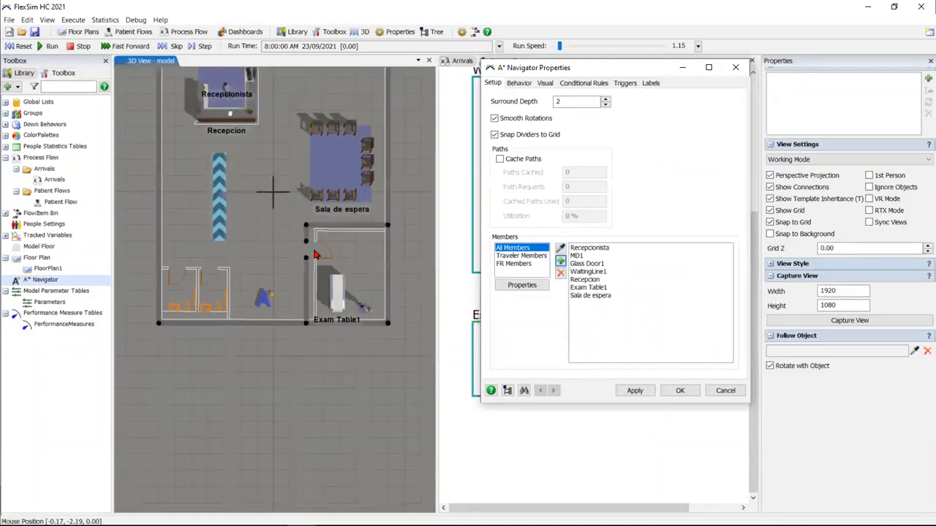
Step: Accept the A* Navigator member settings and reset the model
click(671, 394)
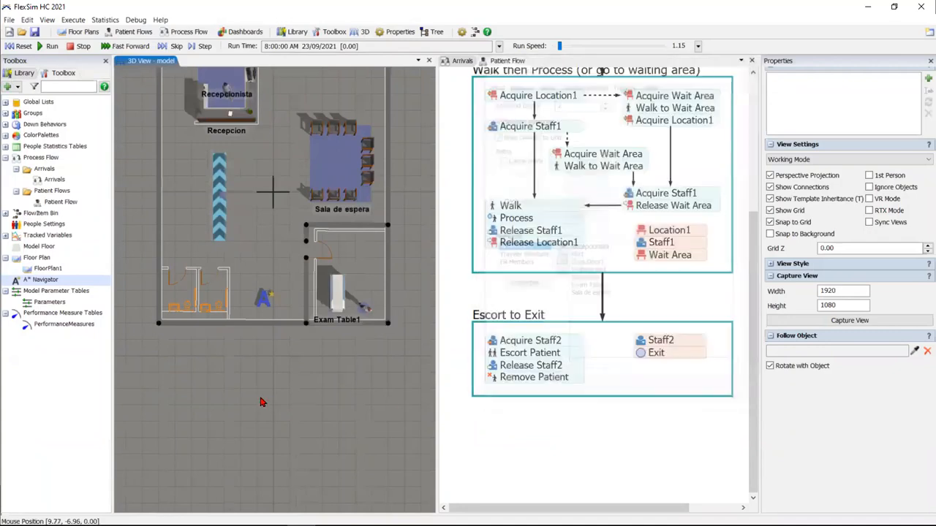
right_drag(261, 403, 282, 394)
drag(282, 394, 374, 418)
click(15, 48)
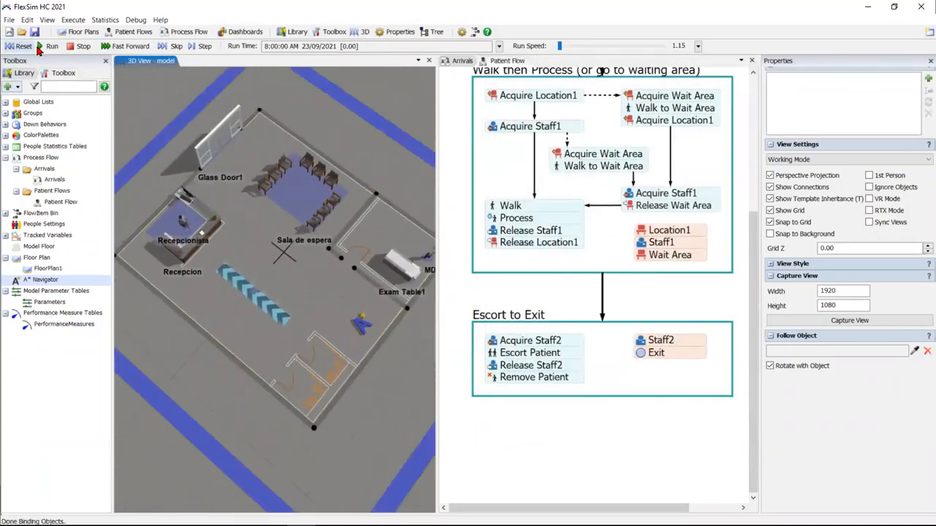
Step: Run the simulation and skip ahead to examine the route patients walk around the walls to the exam table
scroll(220, 365, up, 2)
scroll(219, 366, down, 3)
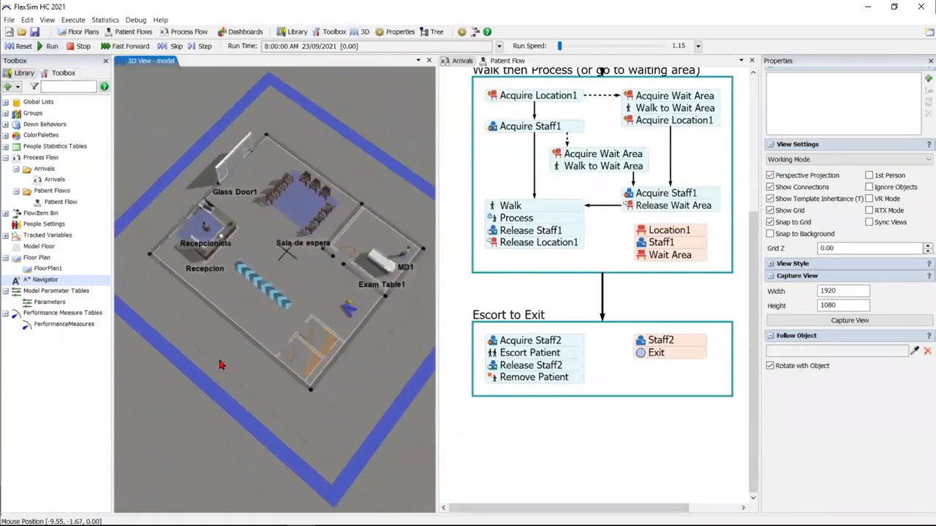
click(49, 51)
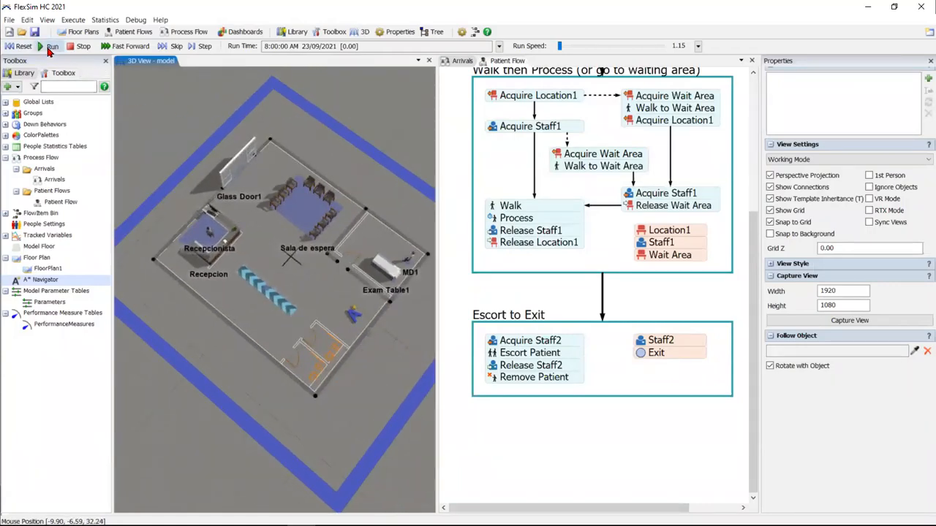
click(163, 51)
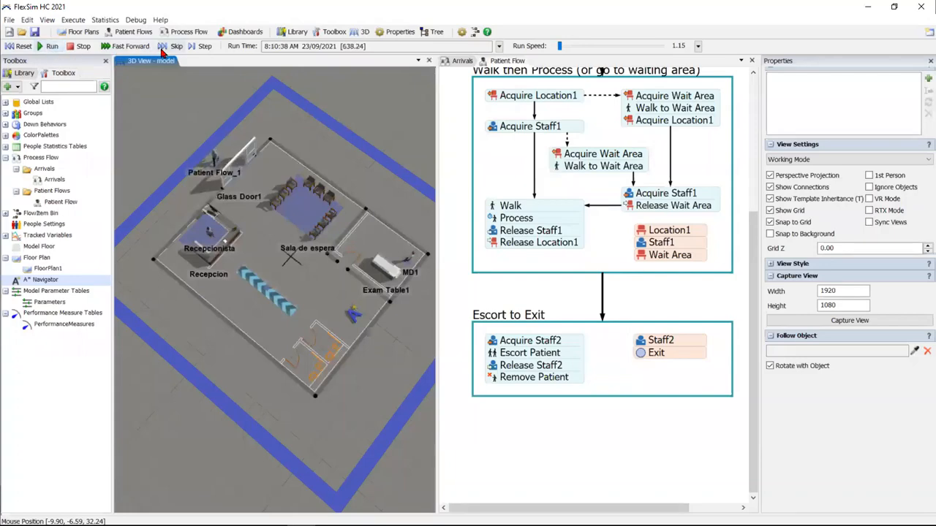
click(163, 51)
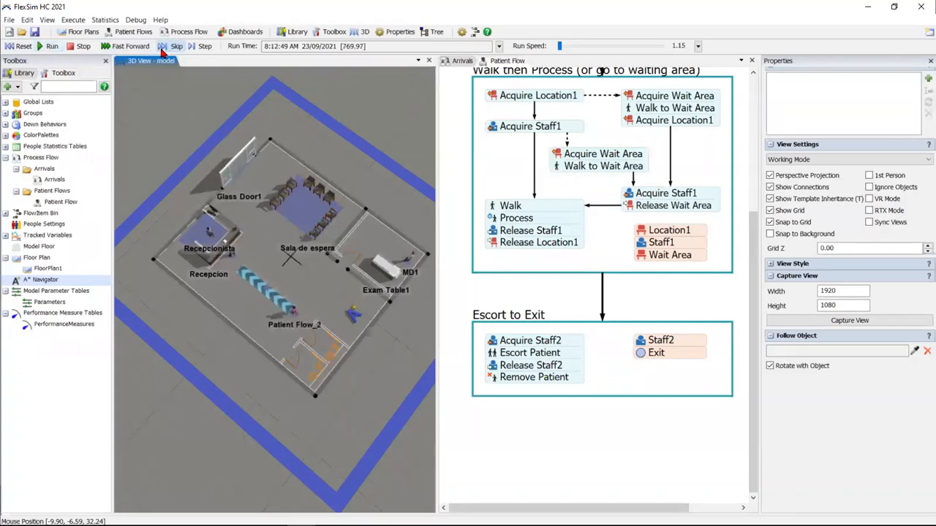
scroll(354, 330, up, 6)
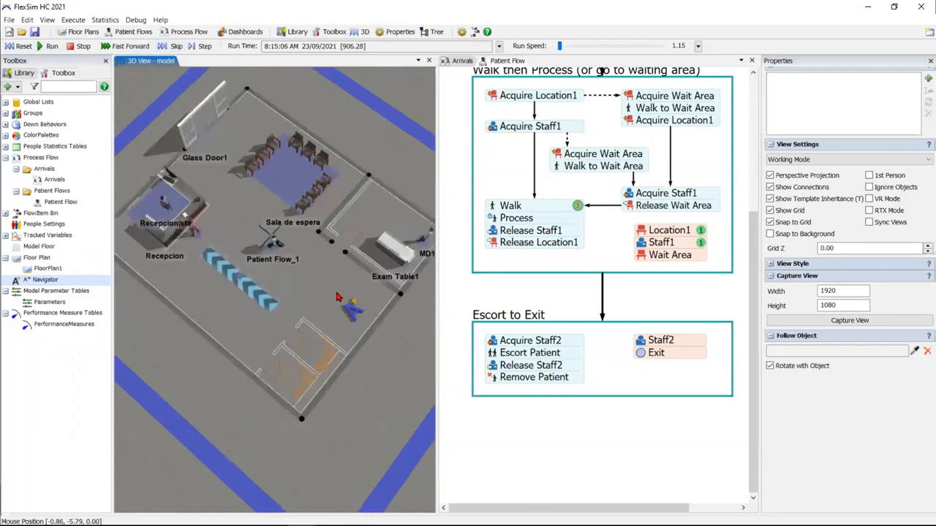
drag(305, 308, 268, 355)
scroll(207, 357, down, 4)
scroll(268, 356, down, 6)
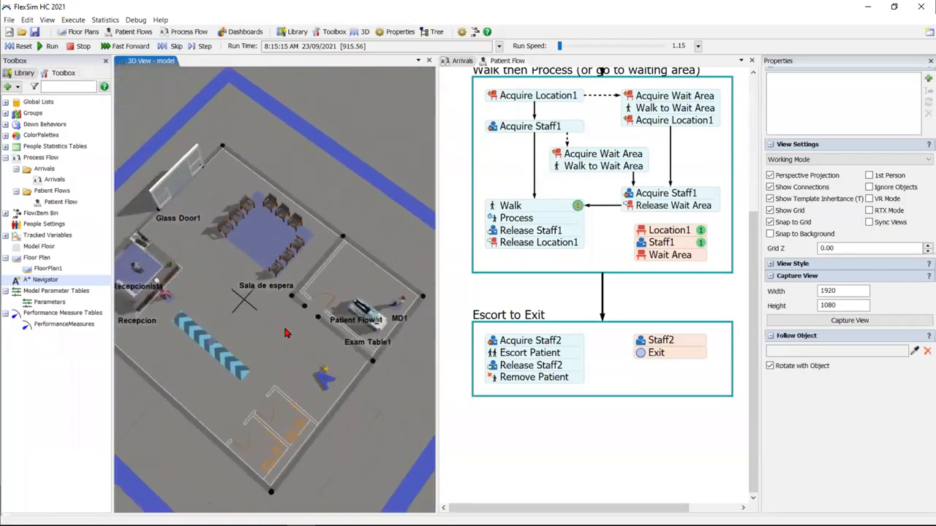
Step: Continue the simulation at a run speed of 128, ending with a stop and reset of the model
click(176, 49)
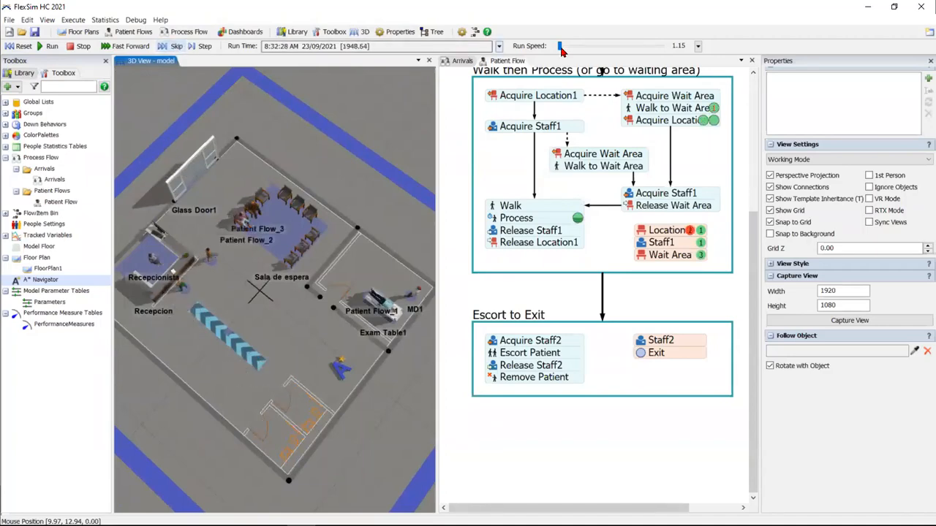
drag(559, 46, 563, 46)
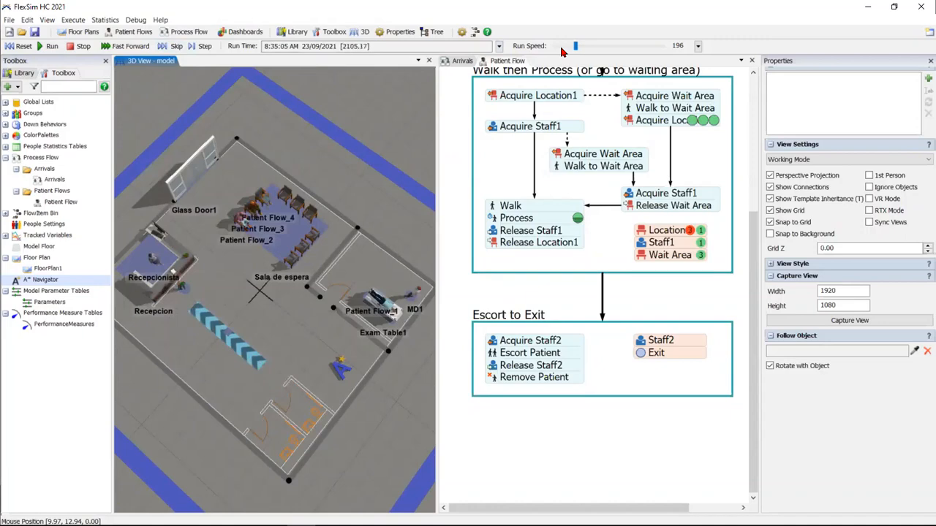
scroll(563, 52, down, 1)
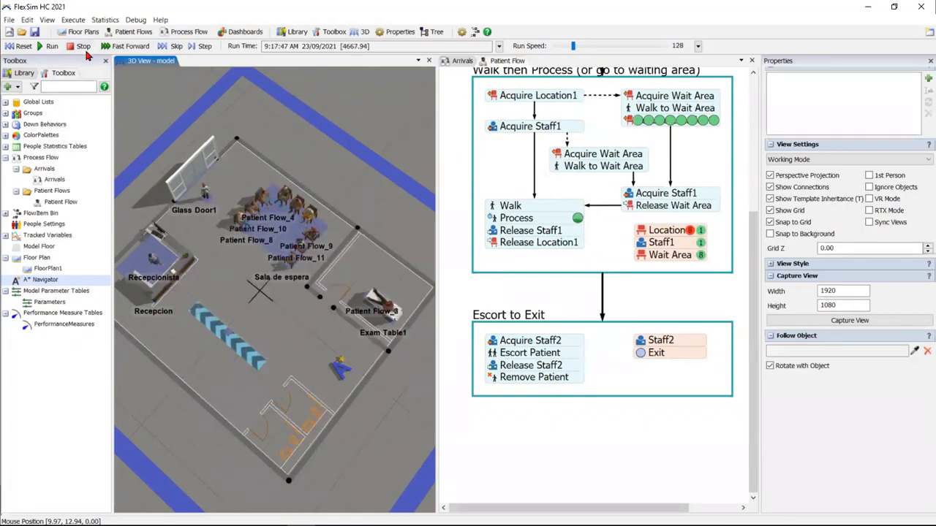
click(82, 46)
click(20, 46)
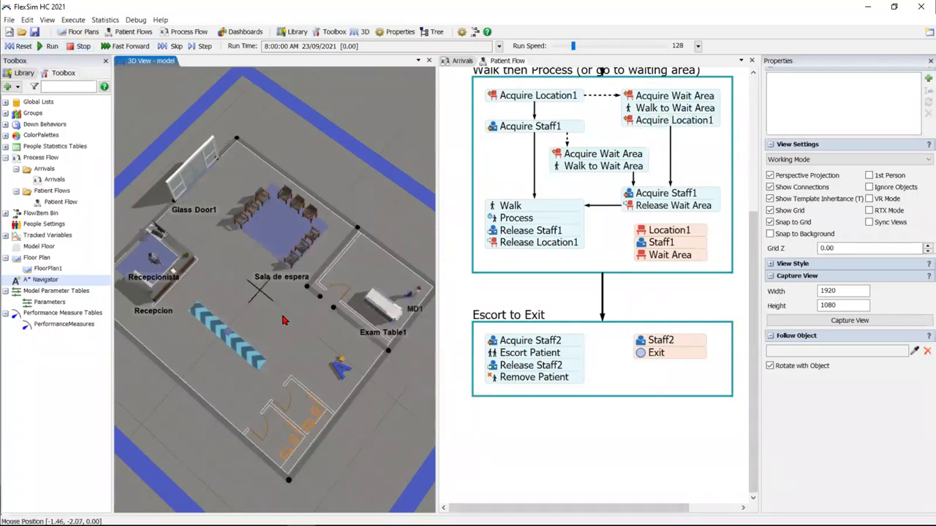
scroll(284, 320, down, 5)
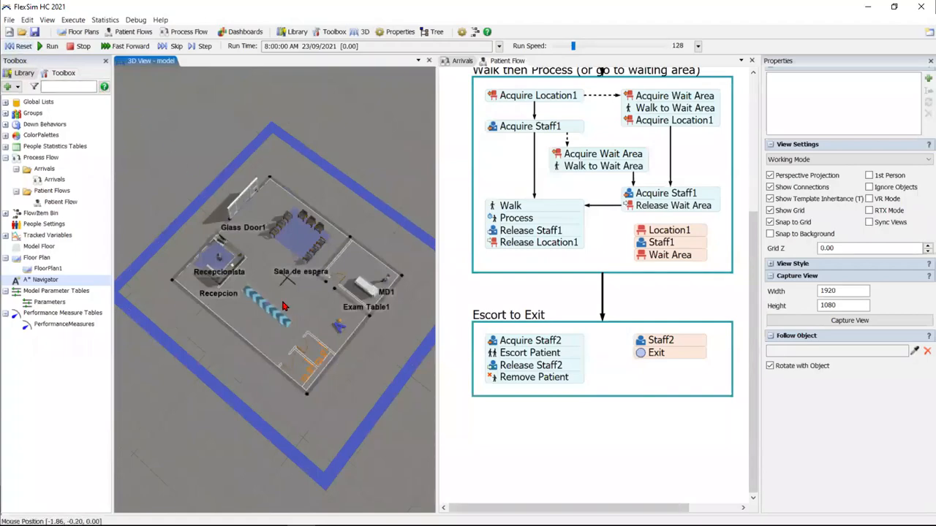
scroll(283, 304, up, 3)
scroll(277, 304, up, 5)
scroll(266, 291, down, 4)
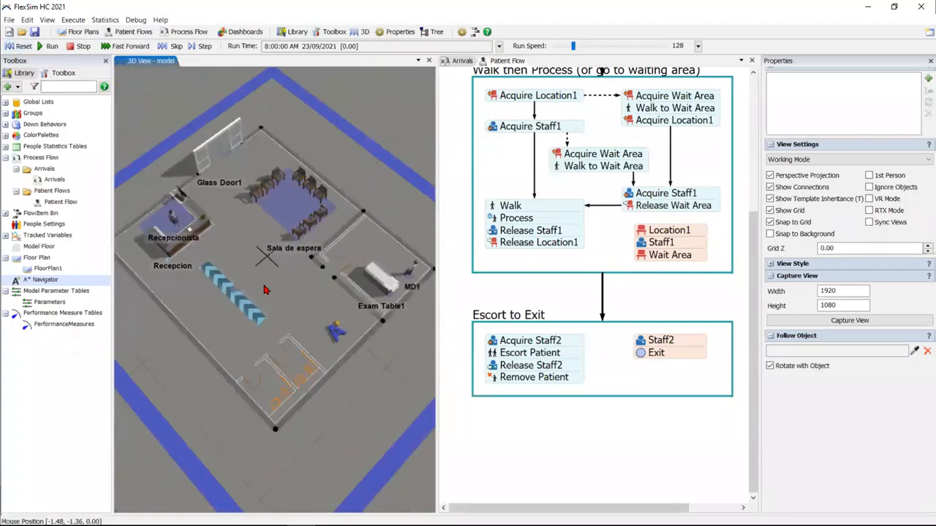
right_drag(272, 289, 272, 289)
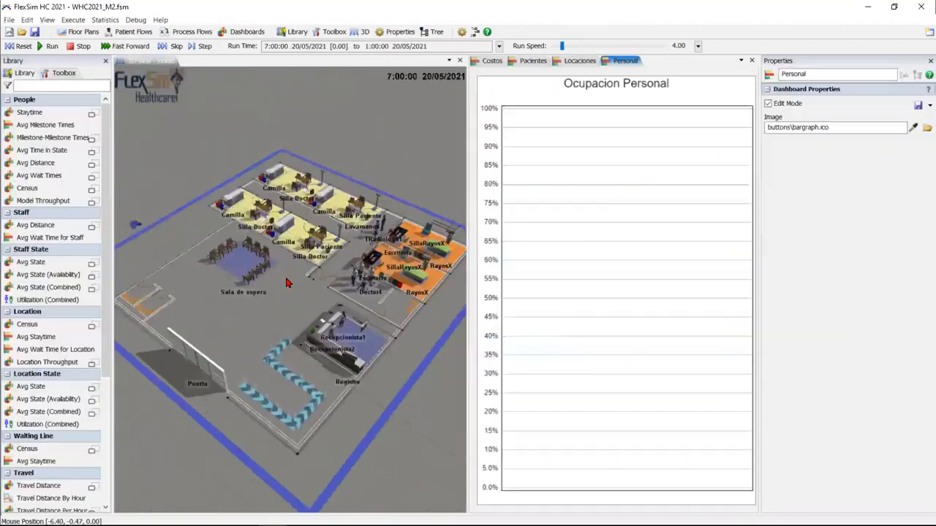
Step: Reset the WHC2021_M2.fsm model and examine its reception desk with the receptionists and telephones up close
click(24, 46)
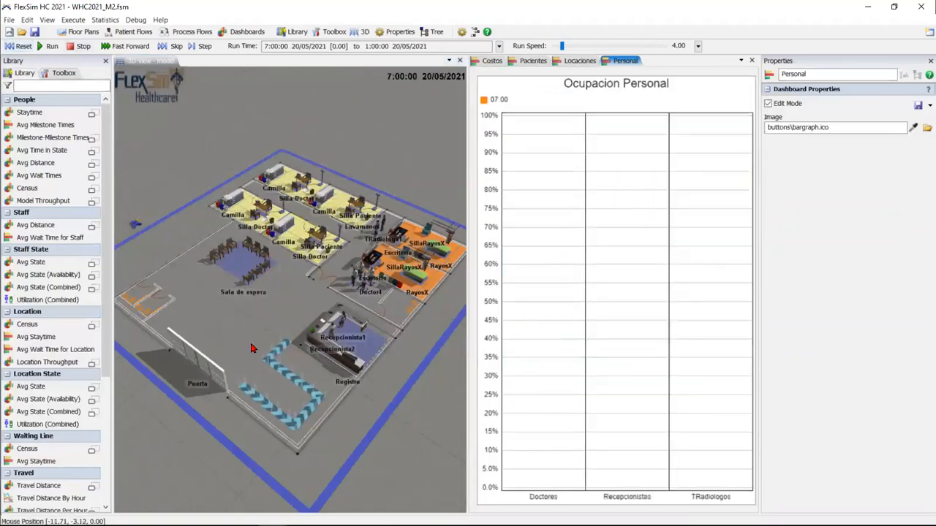
scroll(250, 353, up, 4)
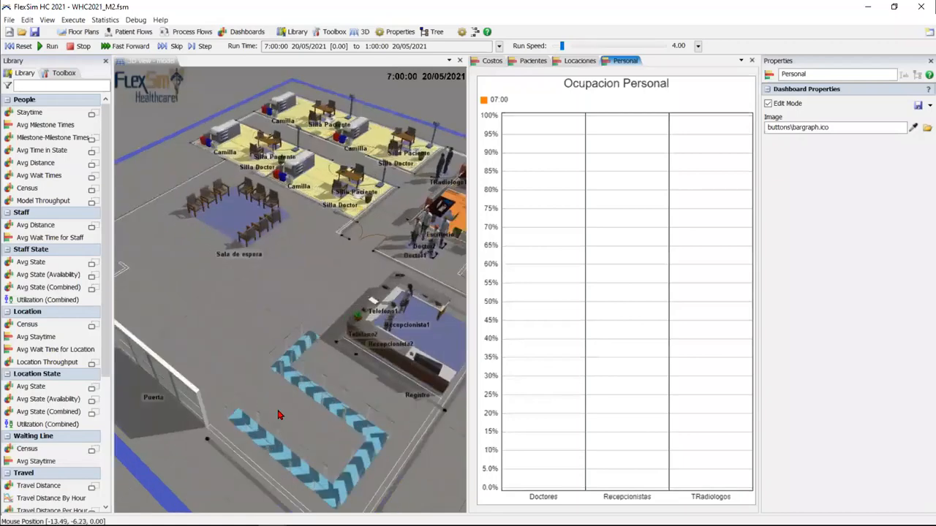
right_drag(278, 415, 347, 328)
drag(347, 325, 309, 371)
scroll(308, 371, up, 4)
drag(261, 327, 341, 396)
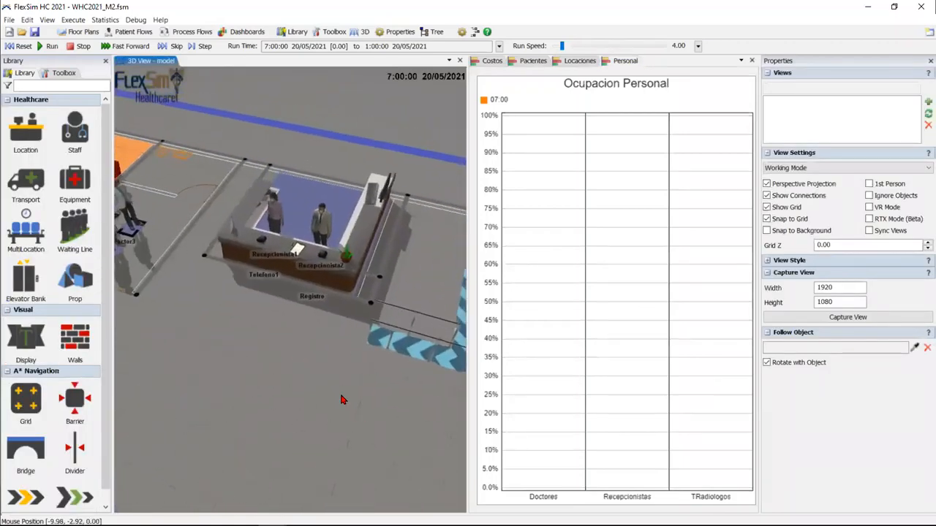
scroll(279, 327, up, 4)
scroll(279, 327, down, 6)
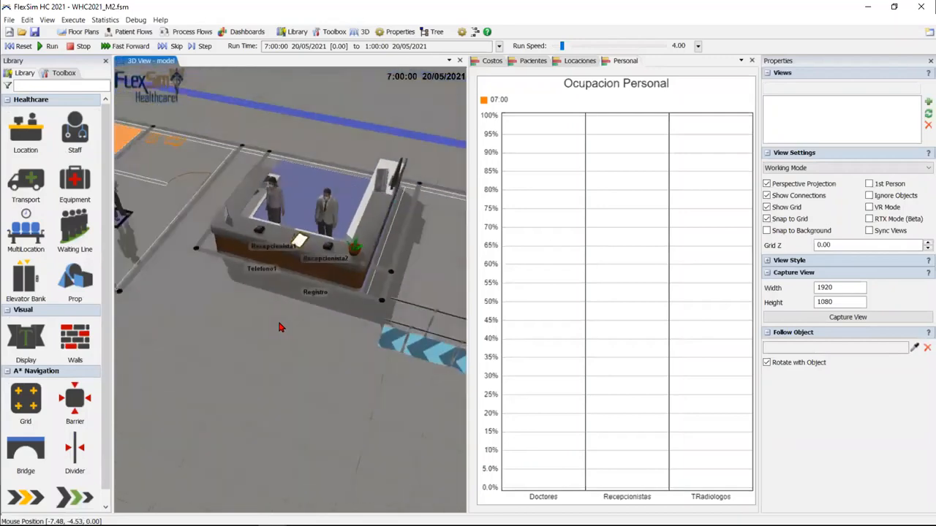
scroll(304, 320, up, 6)
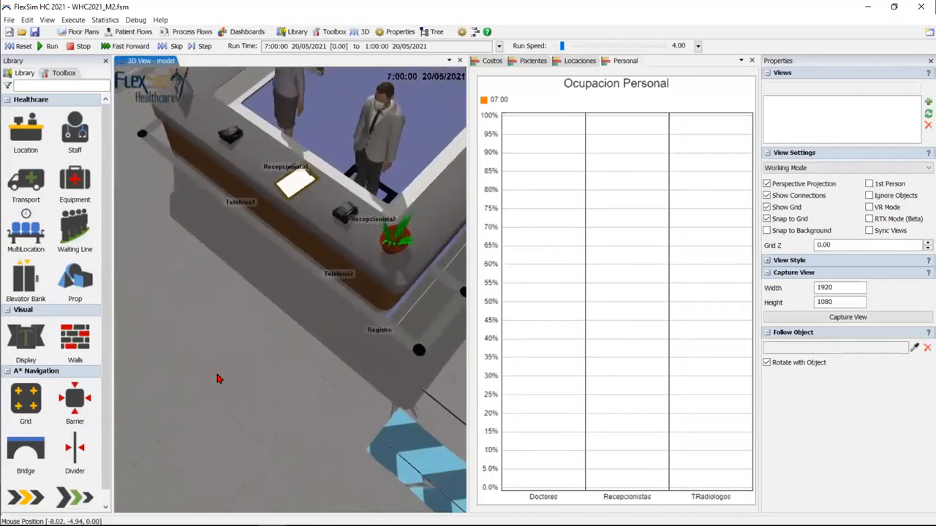
right_drag(204, 395, 199, 390)
drag(192, 357, 208, 453)
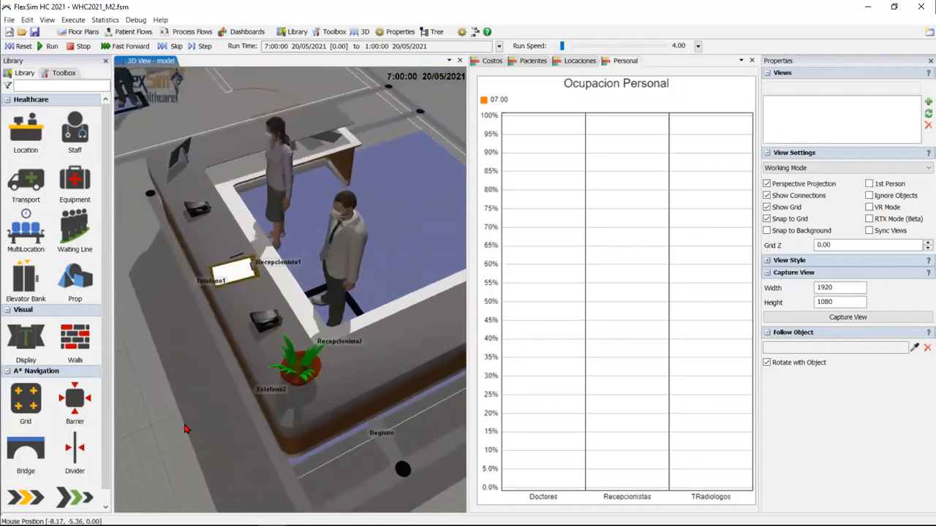
right_drag(208, 454, 186, 332)
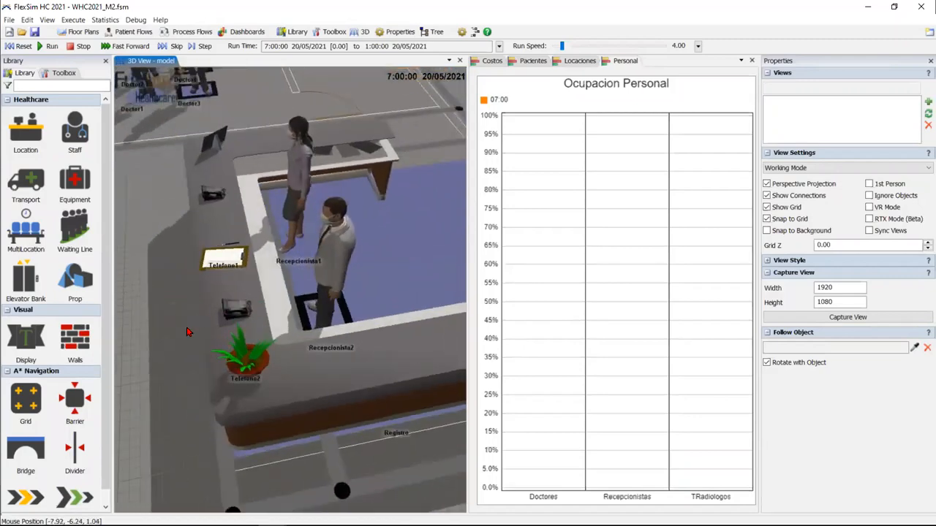
right_drag(176, 364, 194, 370)
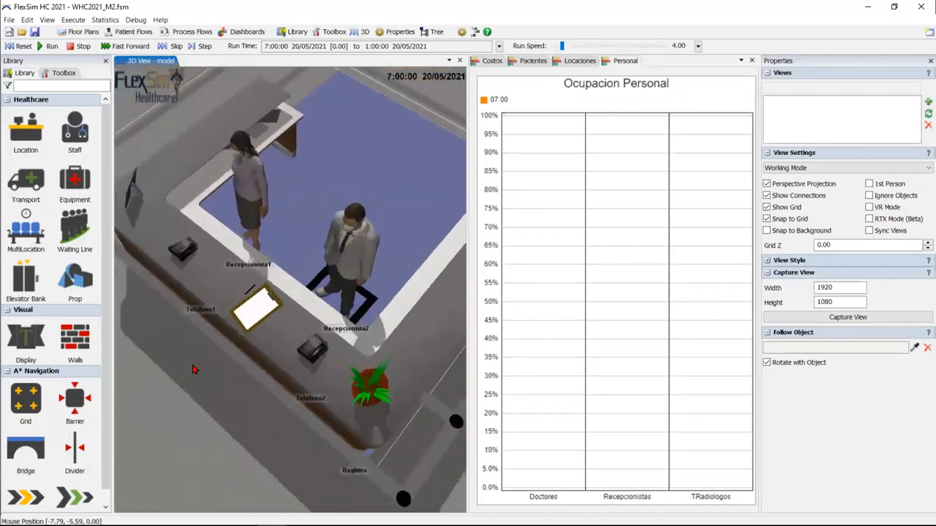
Step: Examine the consulting rooms beyond the waiting area, including their stretchers, desks, chairs, sinks and scales
scroll(193, 370, down, 3)
scroll(194, 370, down, 4)
drag(241, 373, 395, 329)
drag(192, 313, 232, 408)
right_drag(219, 318, 212, 318)
scroll(213, 319, up, 4)
scroll(213, 318, down, 7)
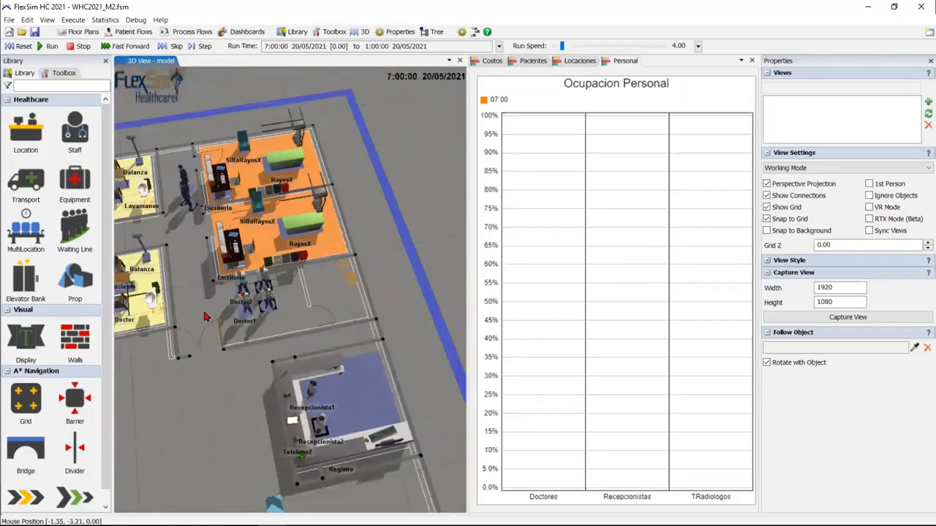
drag(208, 319, 281, 366)
drag(196, 406, 342, 344)
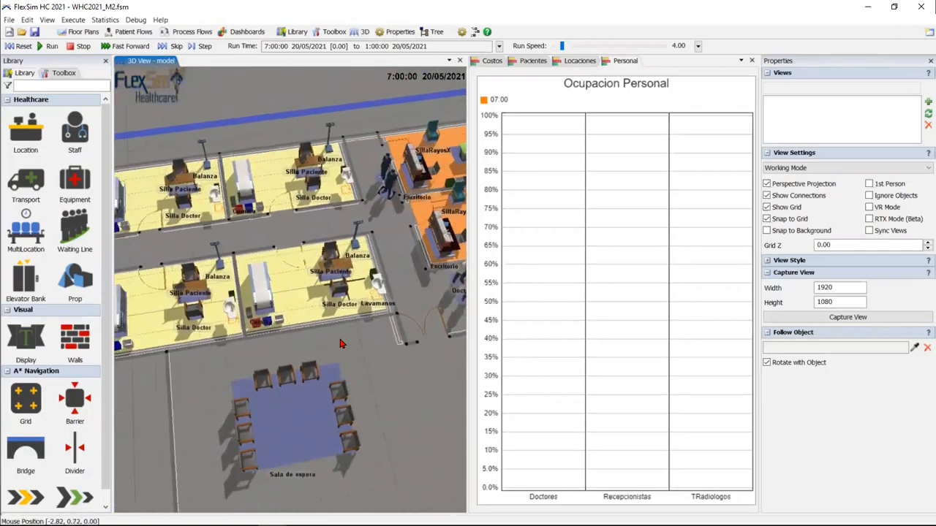
right_drag(342, 344, 301, 331)
scroll(372, 333, up, 5)
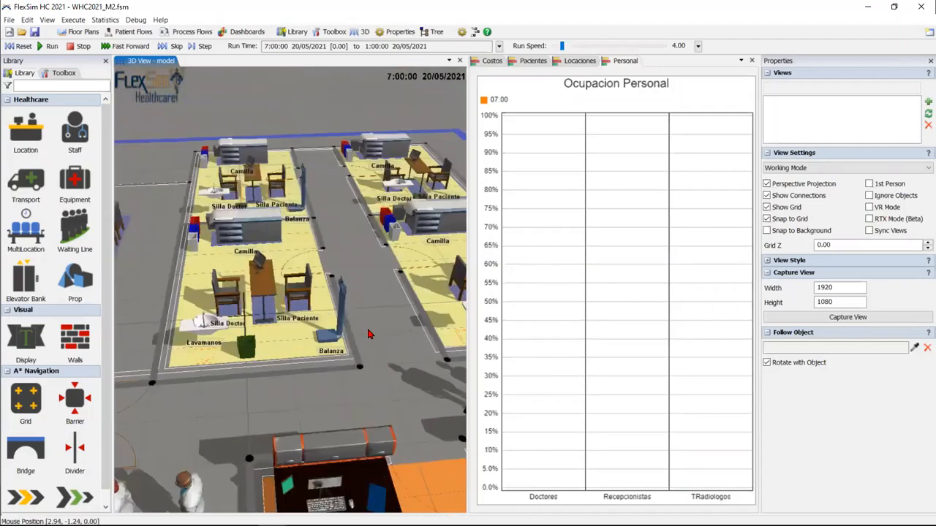
scroll(378, 308, up, 3)
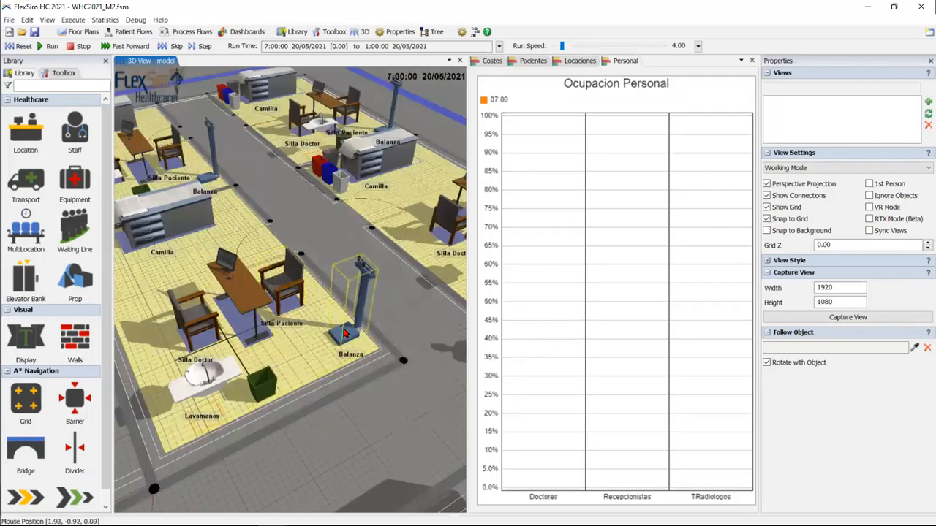
scroll(212, 368, down, 8)
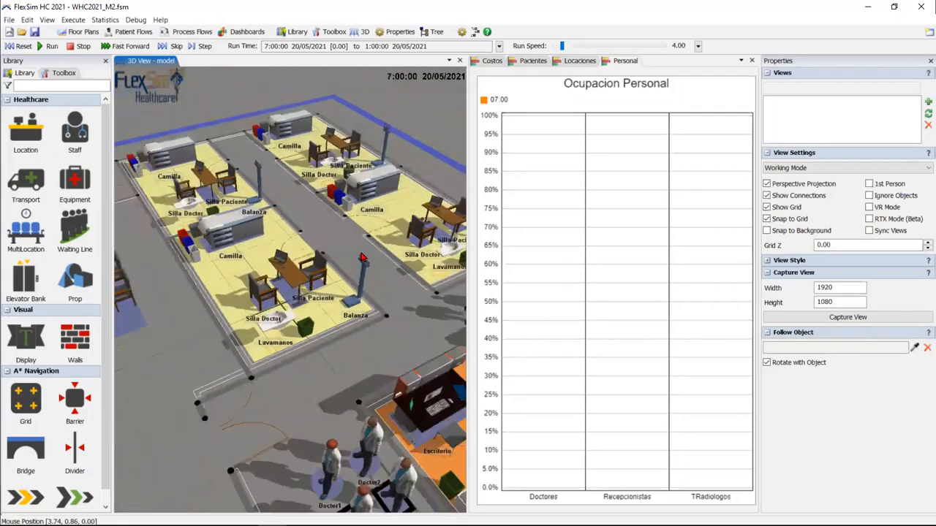
Step: Examine the two X-ray rooms with the radiologists, and the layout around the waiting area
drag(207, 368, 176, 370)
right_drag(175, 369, 298, 317)
scroll(298, 316, up, 5)
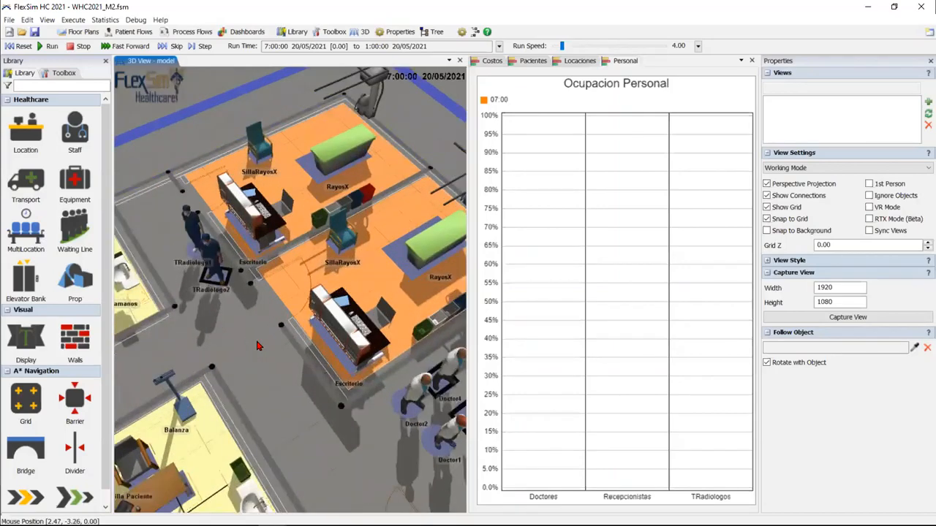
scroll(256, 346, down, 10)
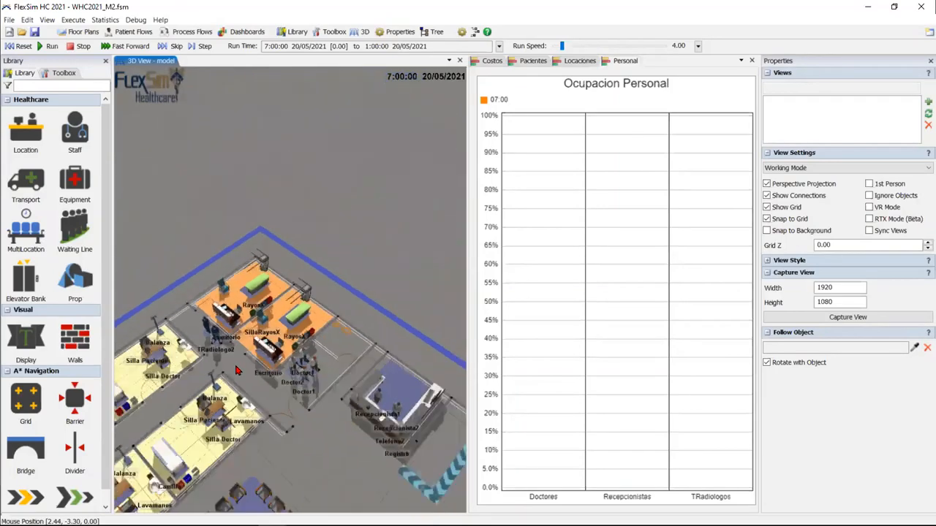
drag(307, 445, 351, 345)
scroll(351, 343, down, 1)
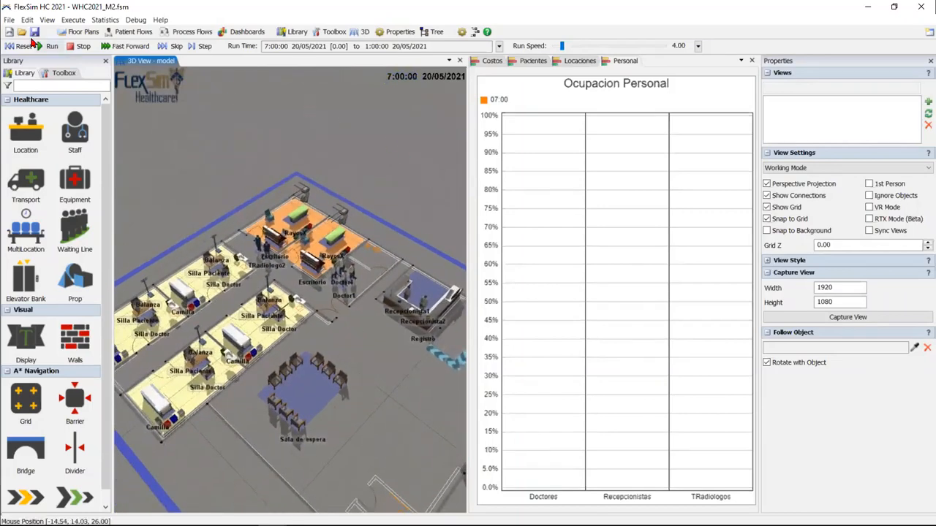
Step: Reset the model and review the names of its arrival and general process flows without opening any
click(22, 46)
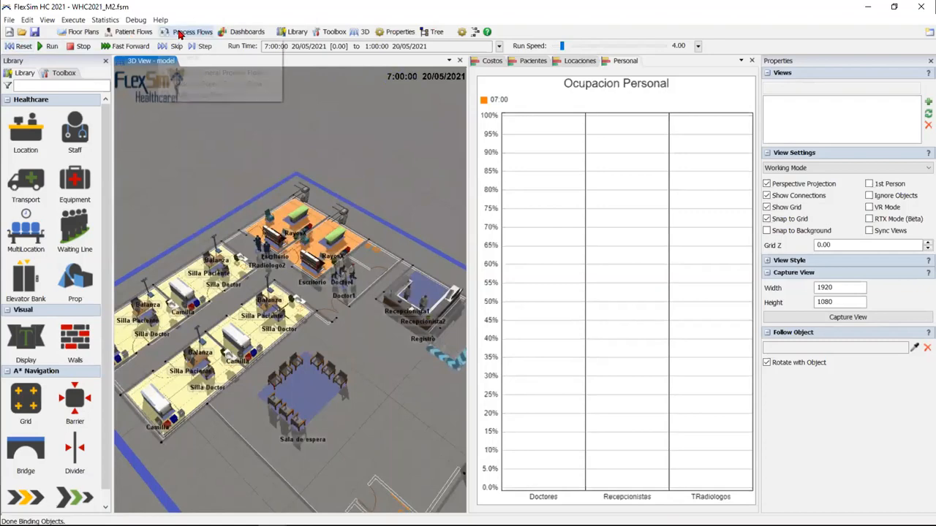
click(190, 31)
mouse_move(225, 45)
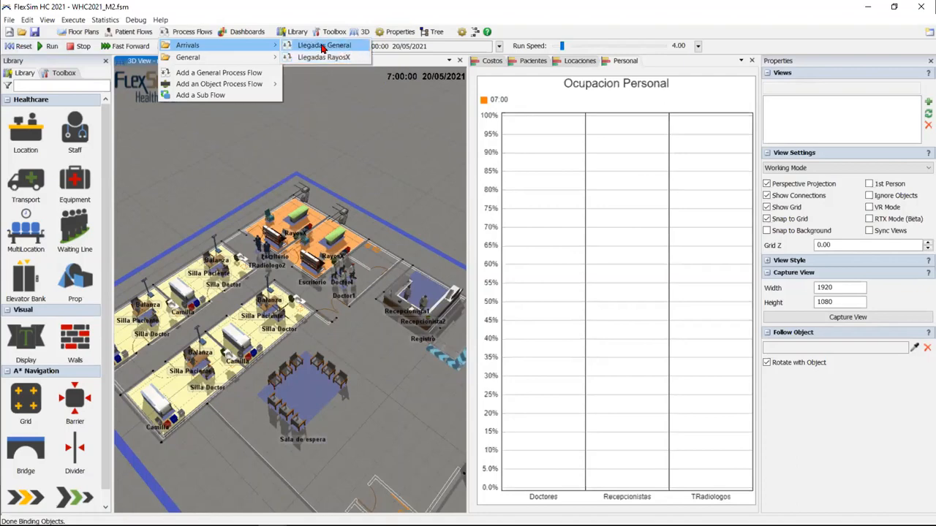
mouse_move(238, 63)
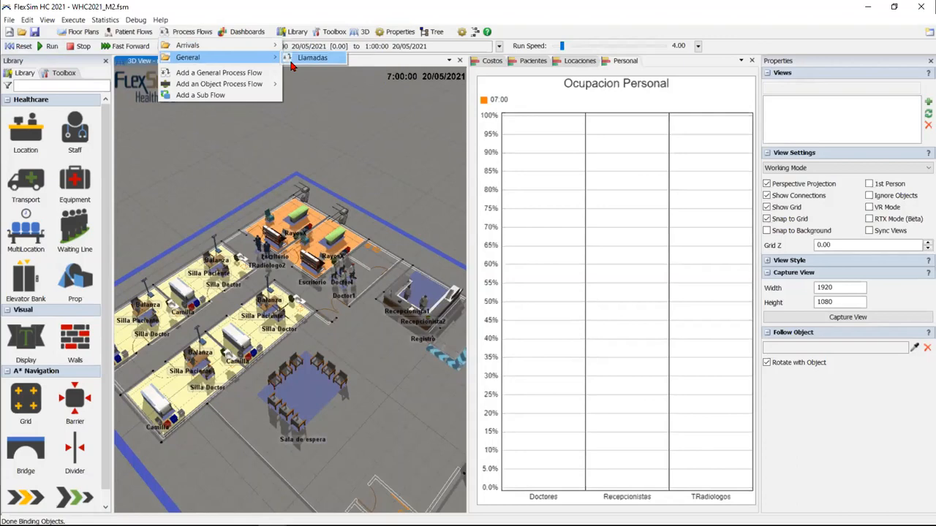
click(381, 340)
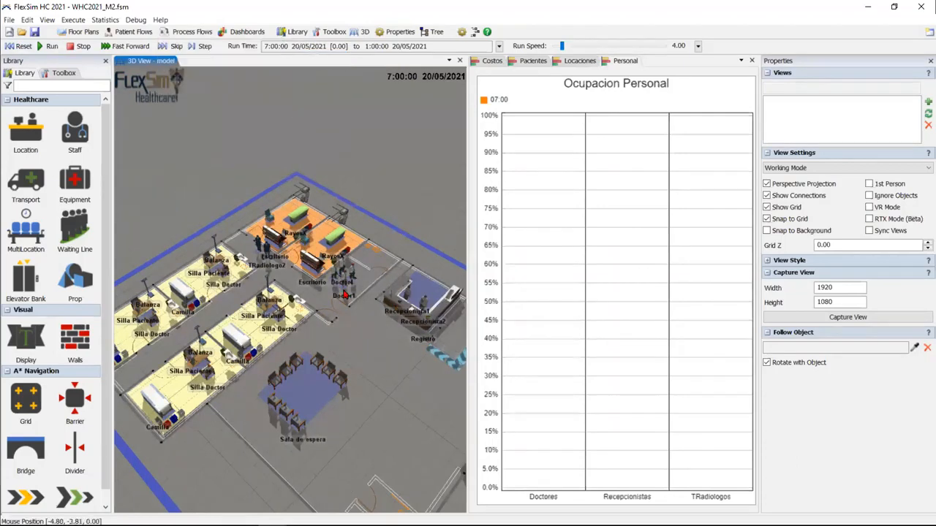
Step: Run the WHC2021_M2 clinic model at a run speed of about 356 with the whole clinic in view
click(48, 46)
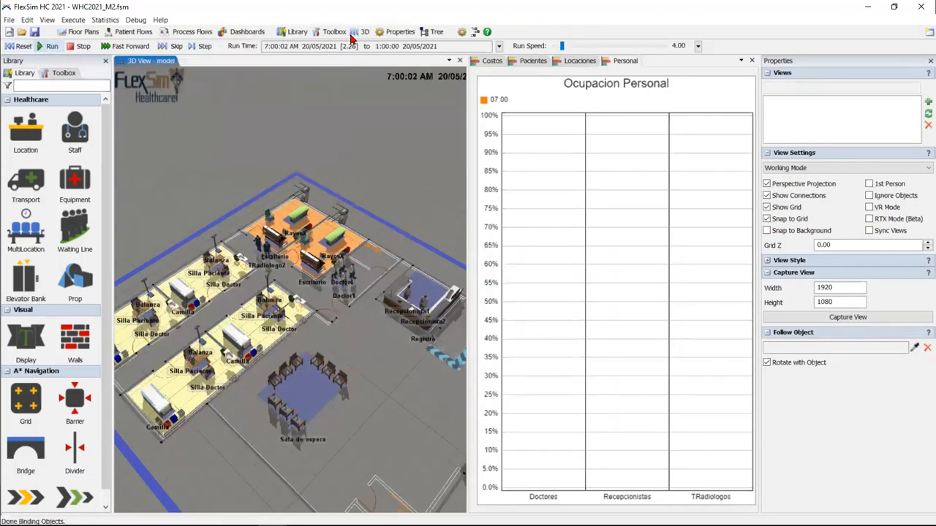
drag(561, 46, 567, 46)
scroll(378, 334, down, 2)
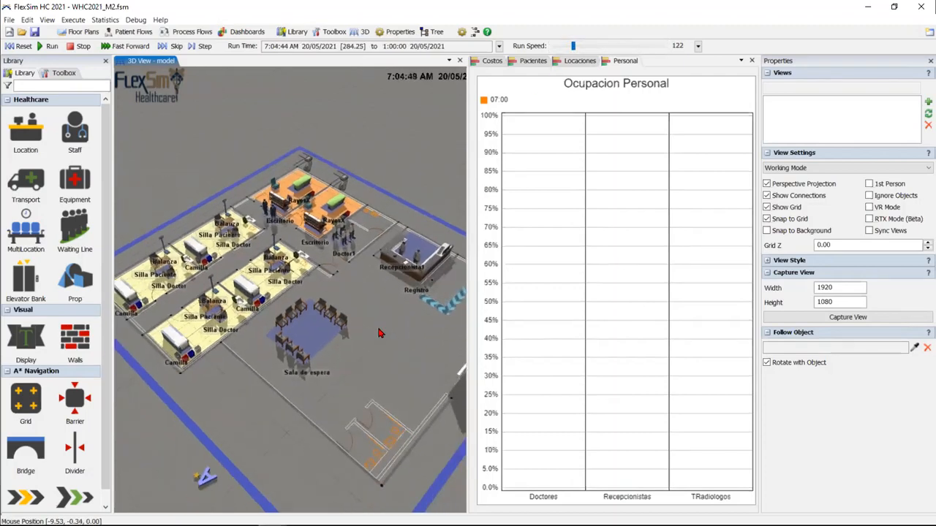
scroll(378, 334, down, 3)
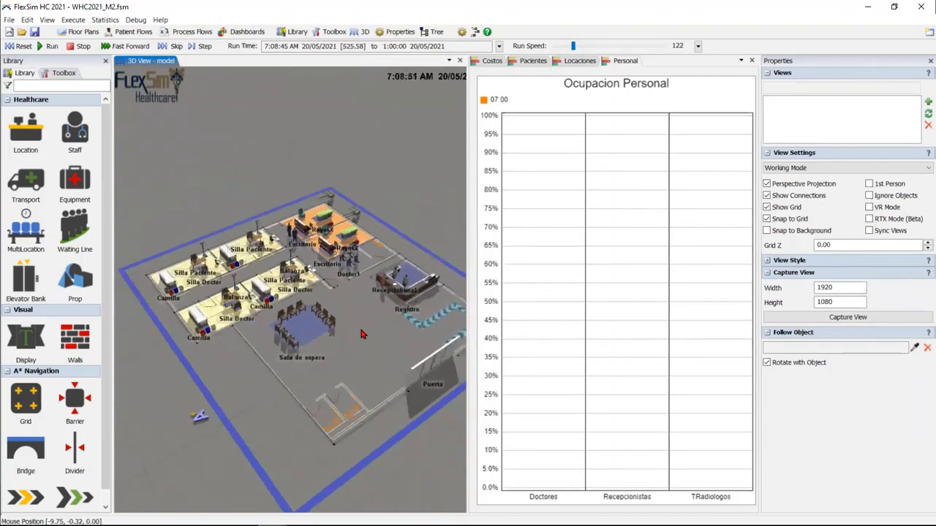
drag(361, 331, 322, 348)
drag(572, 46, 576, 46)
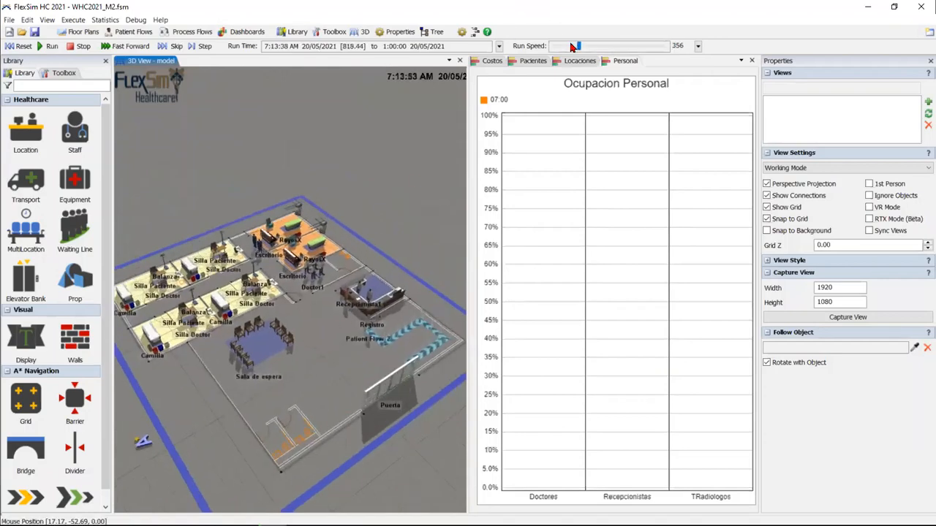
Step: Raise the run speed to about 1918 and watch the hourly staff occupancy on the Personal dashboard until the run ends
scroll(572, 48, down, 3)
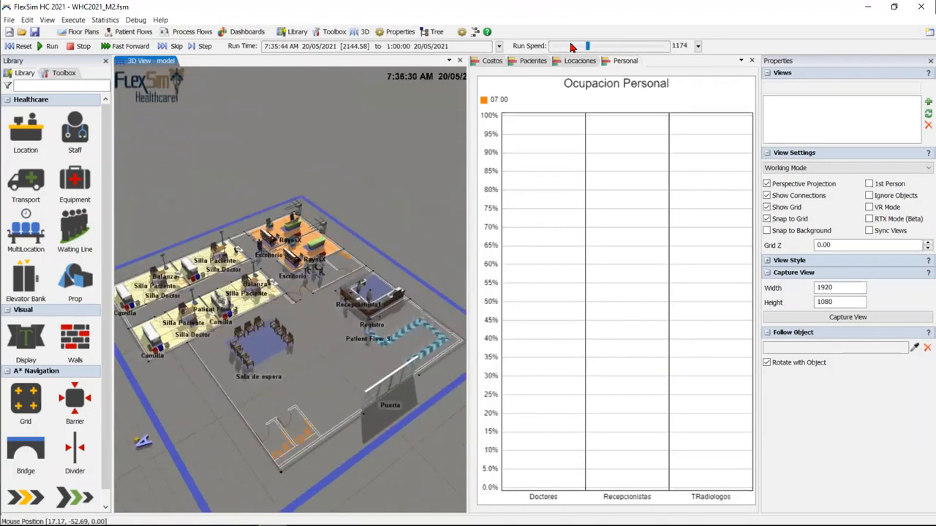
scroll(572, 48, down, 2)
click(620, 62)
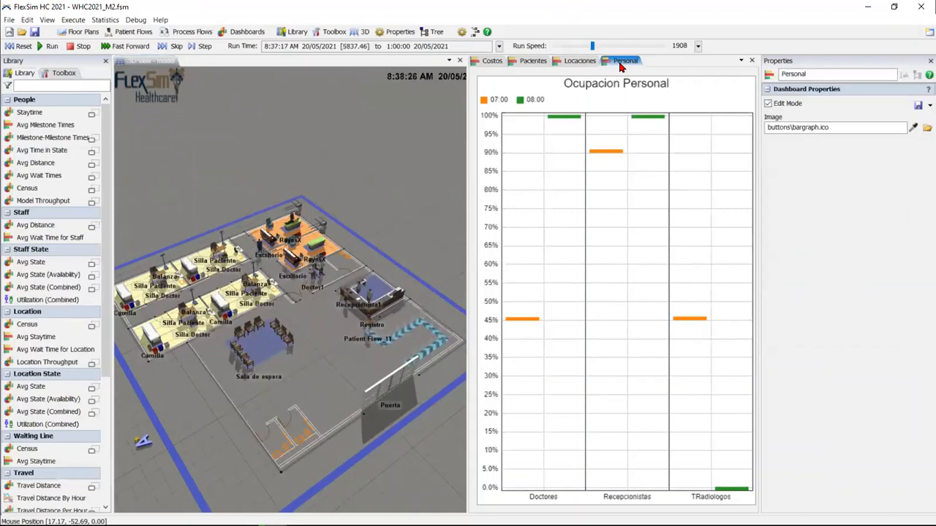
scroll(594, 48, down, 1)
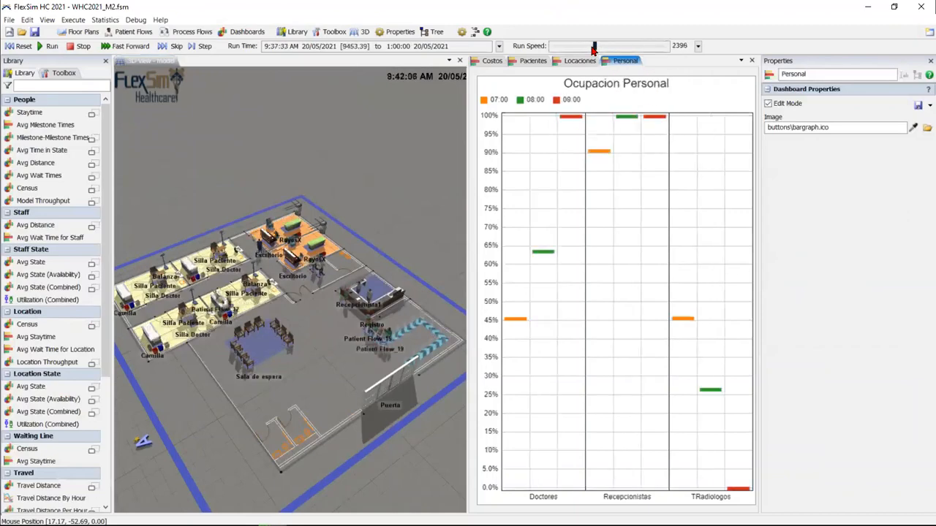
scroll(594, 48, up, 1)
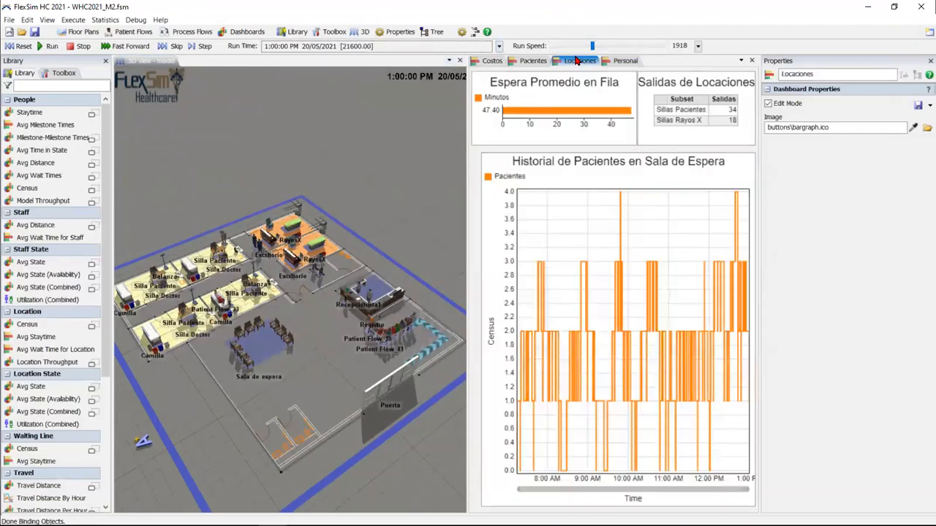
Step: Review the run's results on the Locaciones, Pacientes and Costos dashboards, including queue waits, milestone times and the staffing budget
click(577, 61)
mouse_move(583, 111)
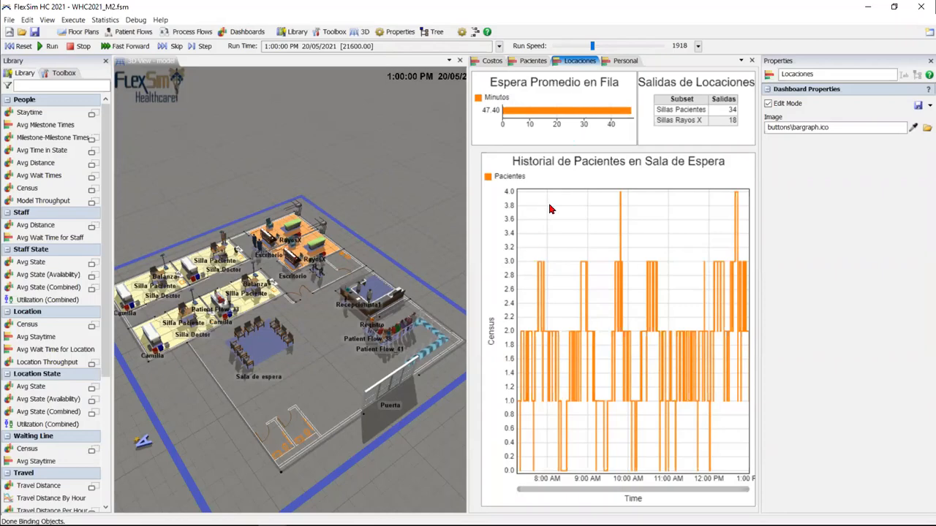
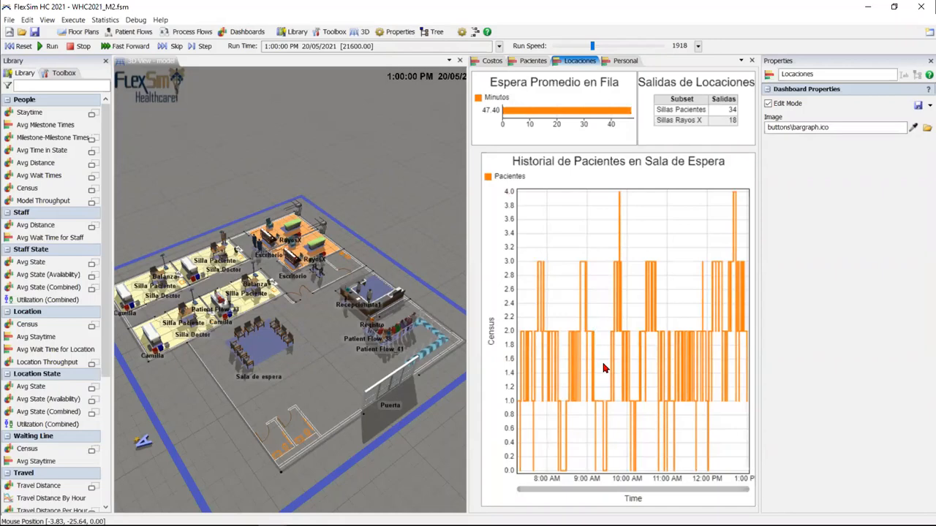
click(534, 61)
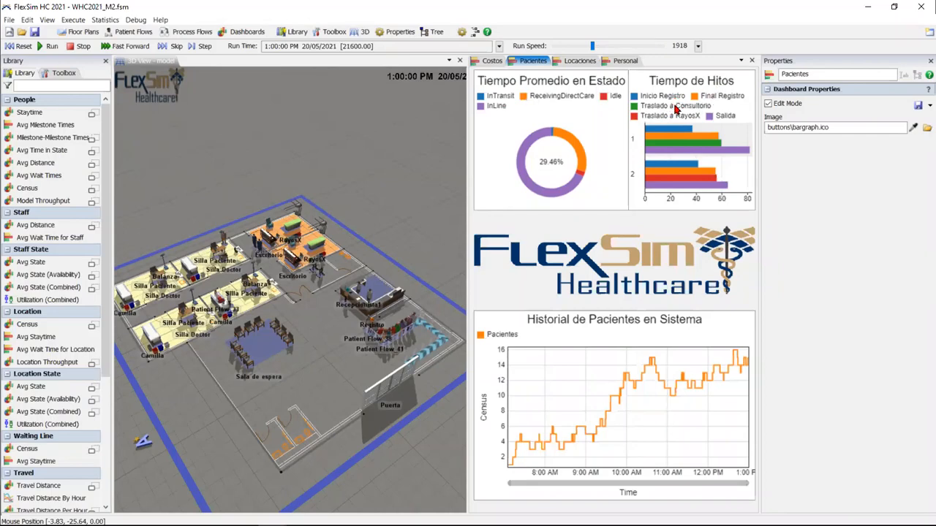
mouse_move(692, 165)
click(491, 62)
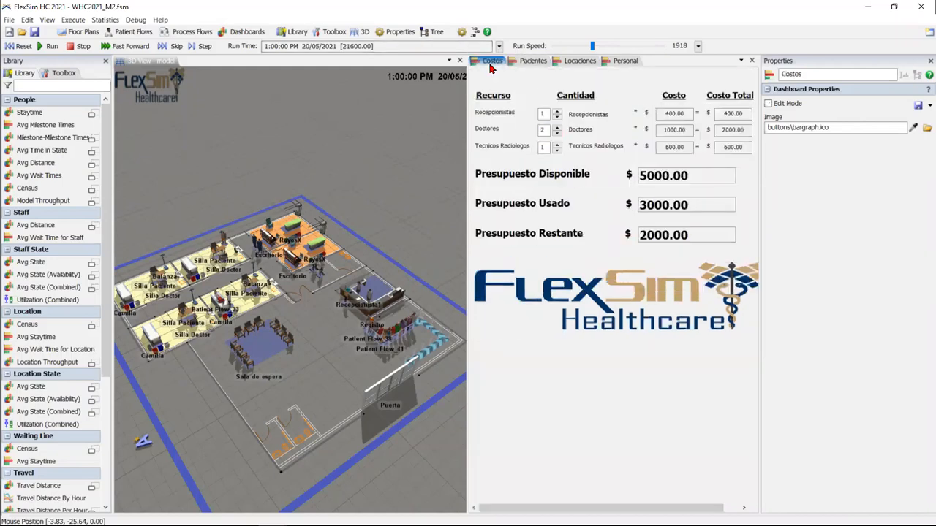
Step: Reset the model and staff it with 2 receptionists, 3 doctors and 2 radiology technicians, also trying one more doctor beyond the budget
click(19, 45)
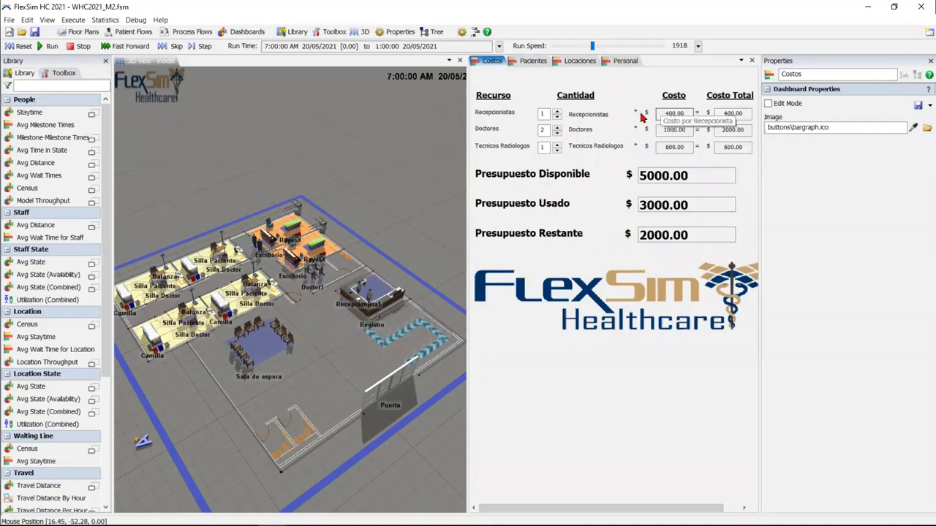
click(557, 114)
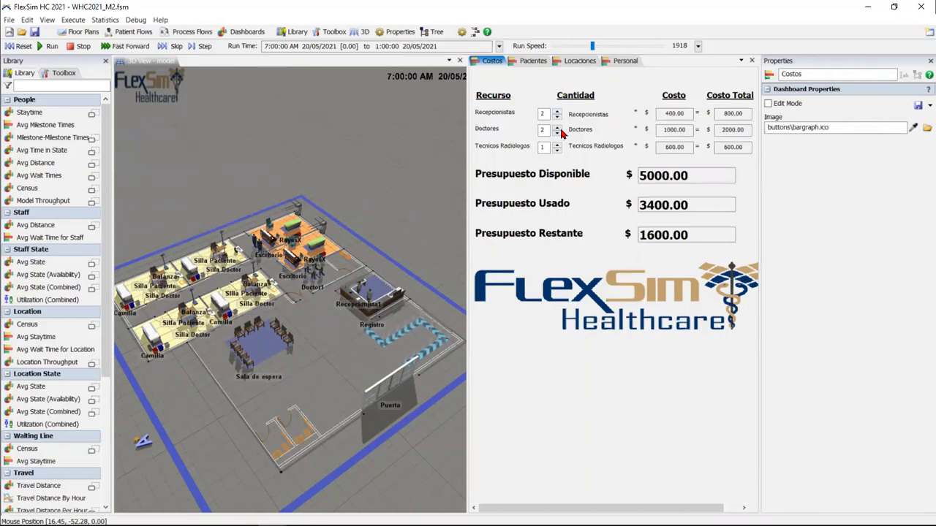
click(560, 131)
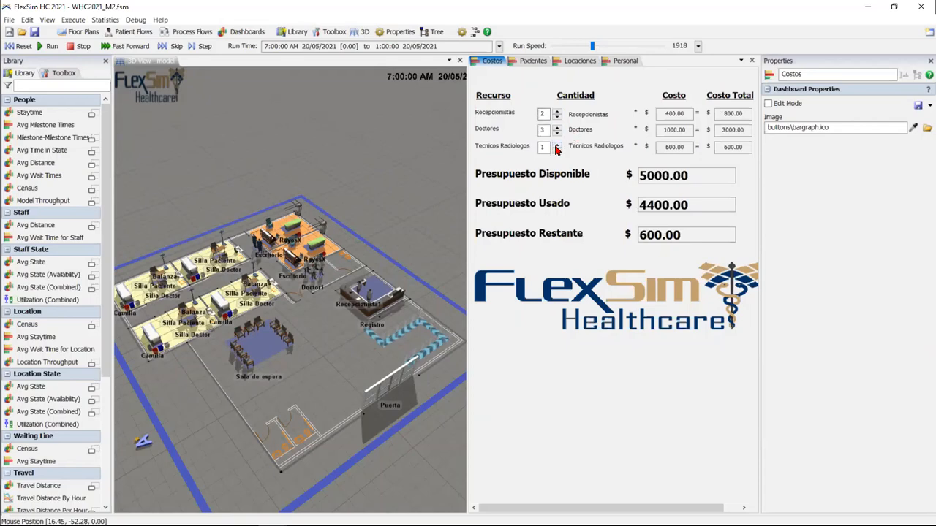
click(557, 146)
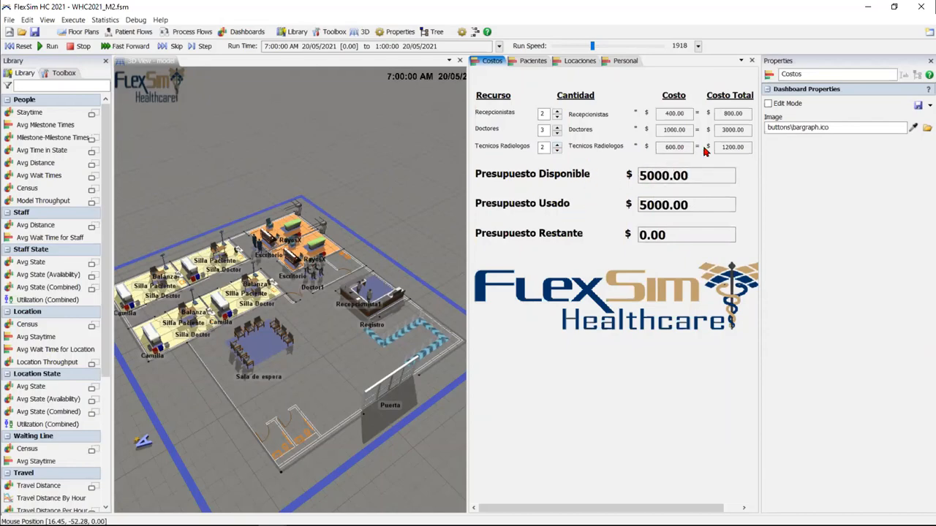
click(557, 129)
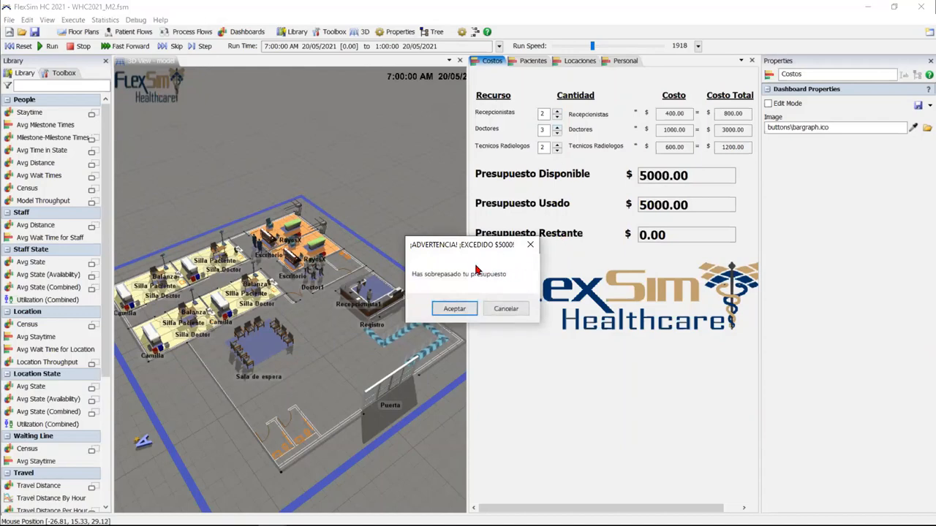
click(454, 308)
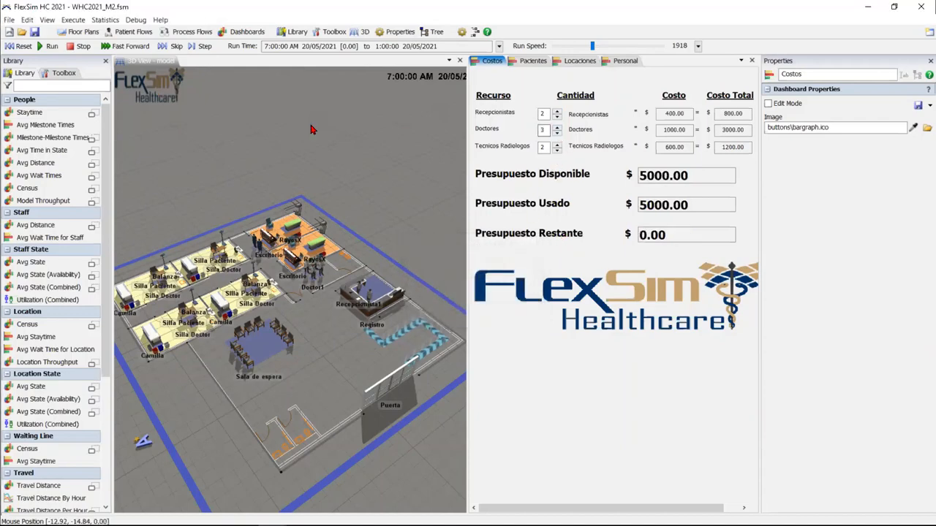
Step: Run the clinic with the new staffing until its end time, set the run speed to 2928, and reset the model
click(49, 47)
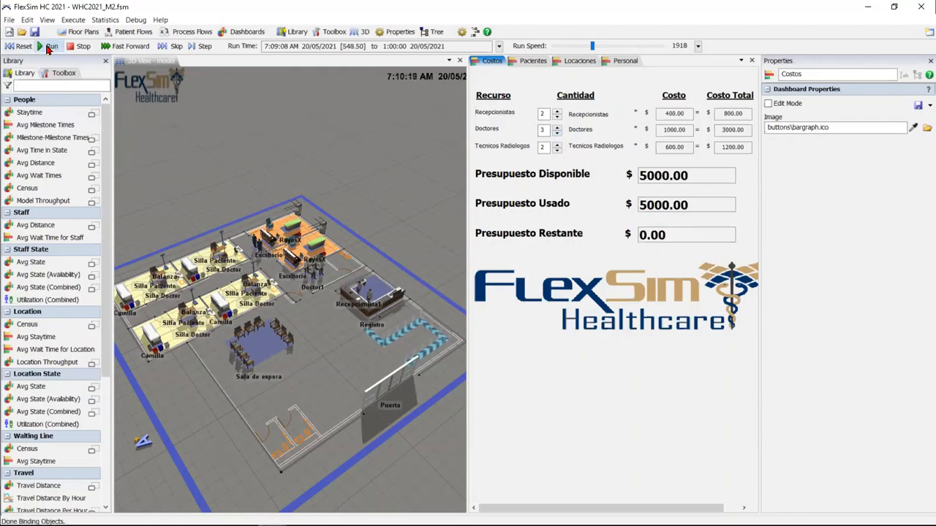
drag(592, 46, 603, 46)
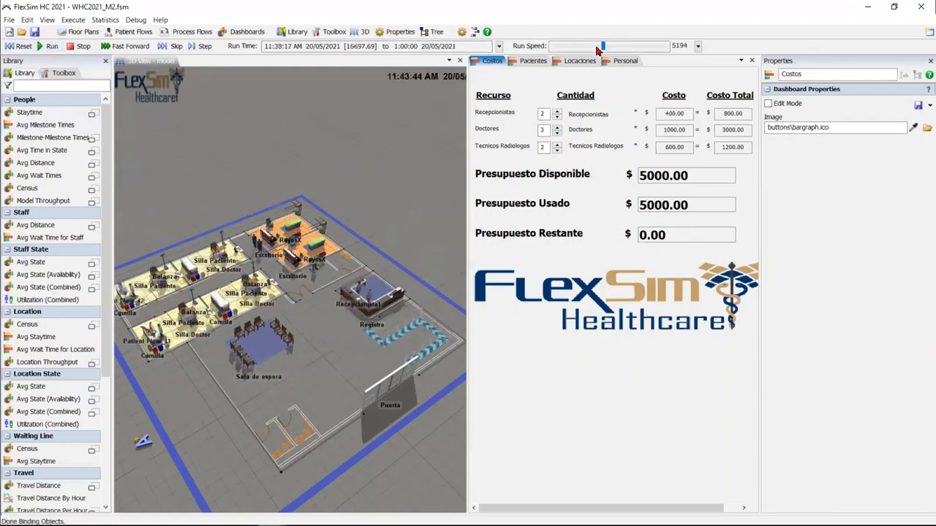
drag(598, 46, 595, 45)
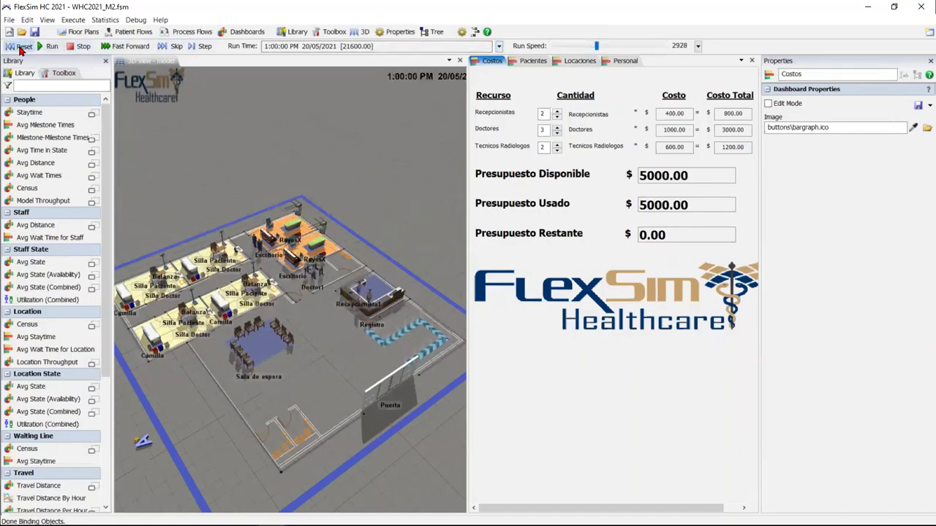
click(21, 51)
Step: Switch to the Healthcare_Large-Emergency-Department_v21-1 model and examine its full layout, out to the far area with the orange curved seating
drag(298, 388, 321, 373)
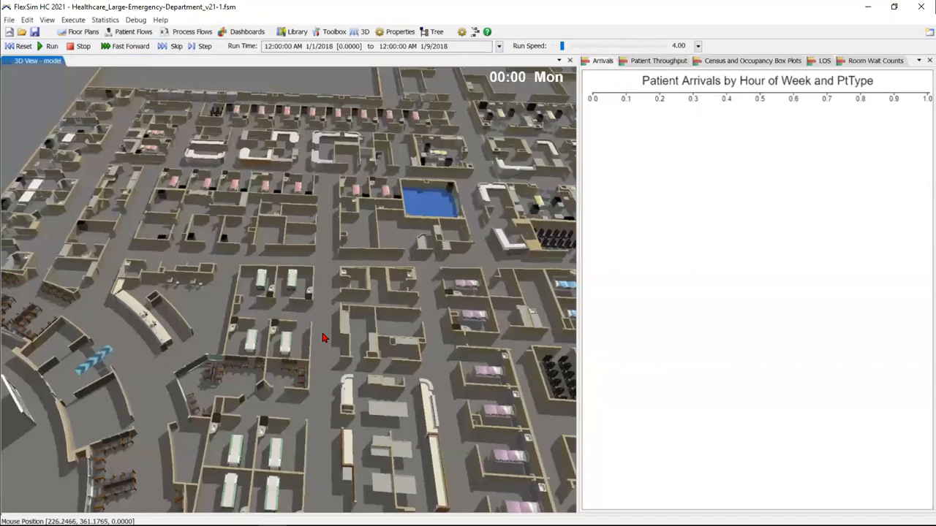
scroll(324, 337, down, 5)
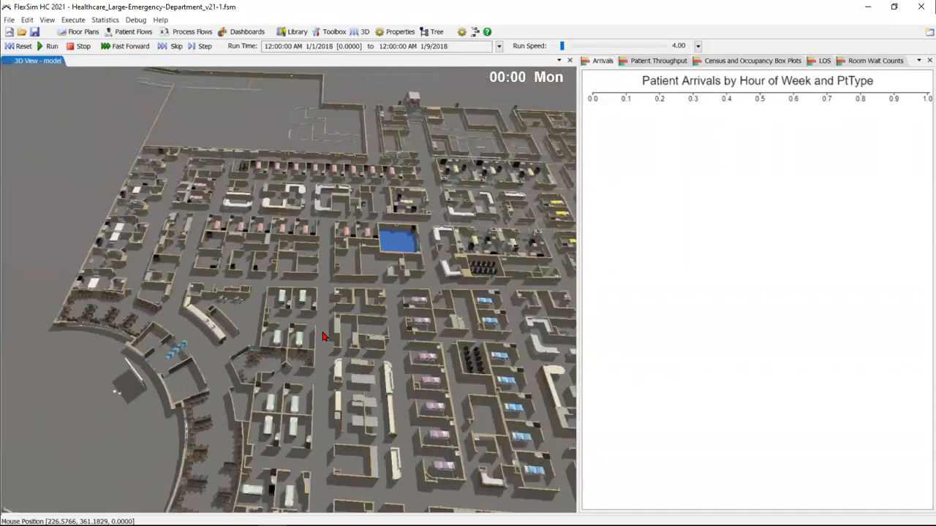
drag(325, 344, 228, 278)
scroll(227, 277, down, 2)
drag(327, 427, 203, 228)
scroll(269, 339, down, 8)
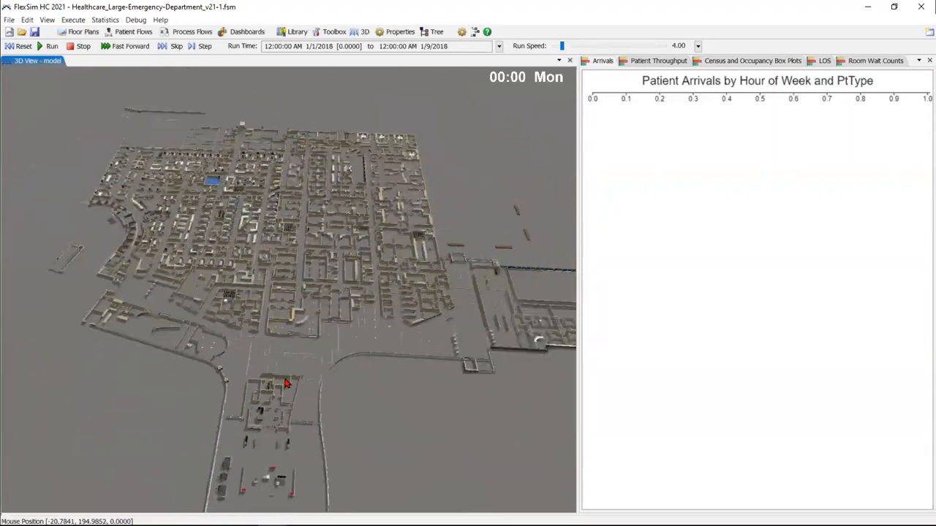
scroll(251, 449, up, 10)
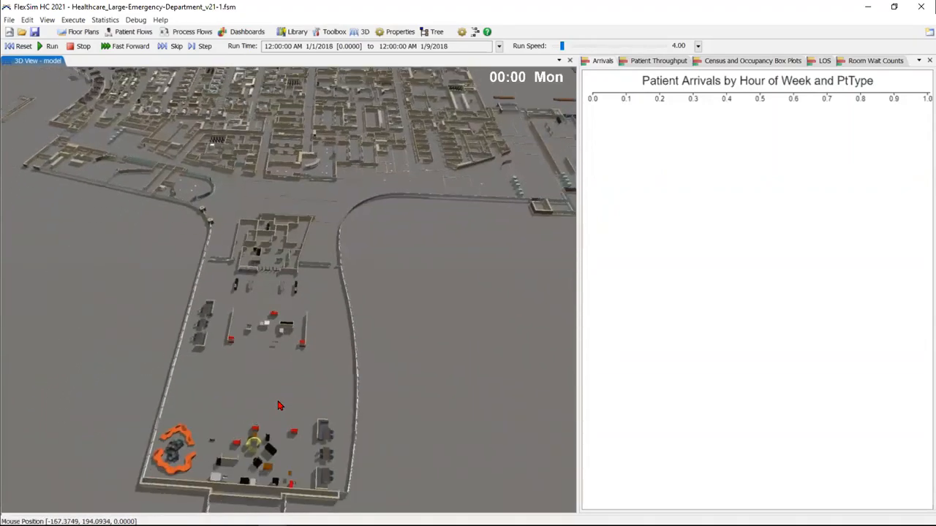
right_drag(228, 380, 233, 375)
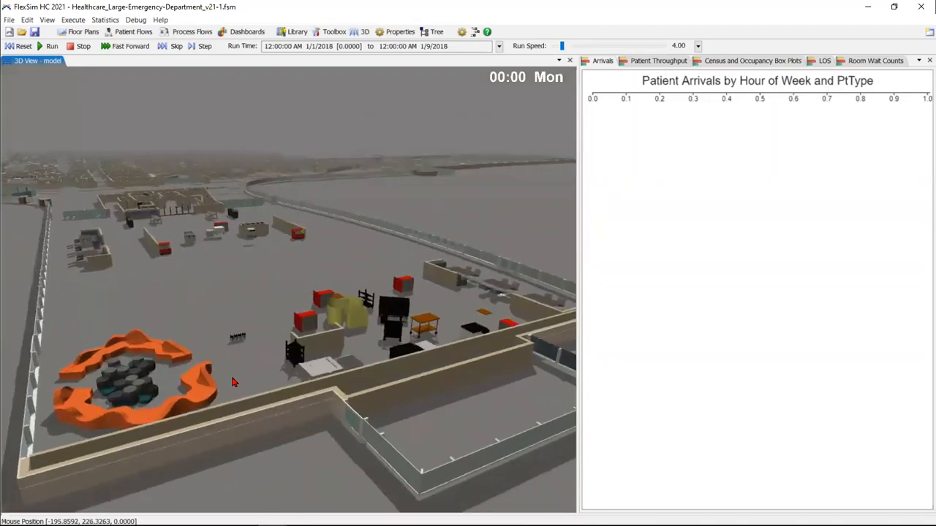
scroll(232, 374, down, 3)
scroll(233, 375, up, 3)
scroll(323, 367, down, 4)
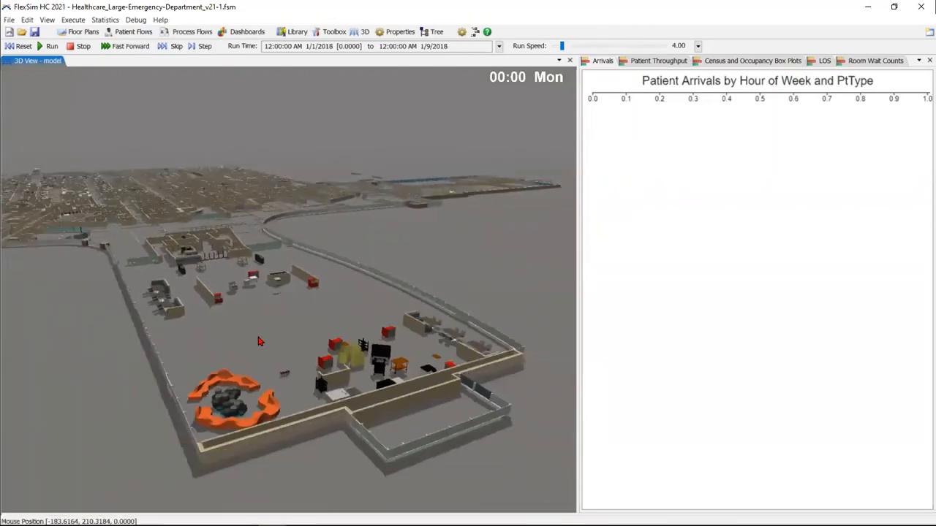
Step: Examine the emergency department's main building, including the rows of patient rooms, the corridors and the curved waiting area by the entrance
drag(241, 316, 285, 437)
scroll(310, 355, up, 8)
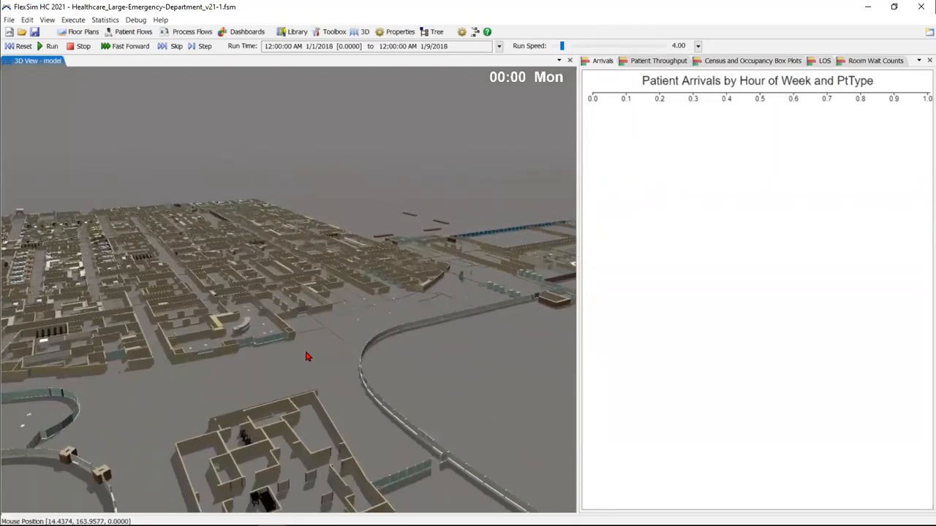
drag(271, 377, 317, 424)
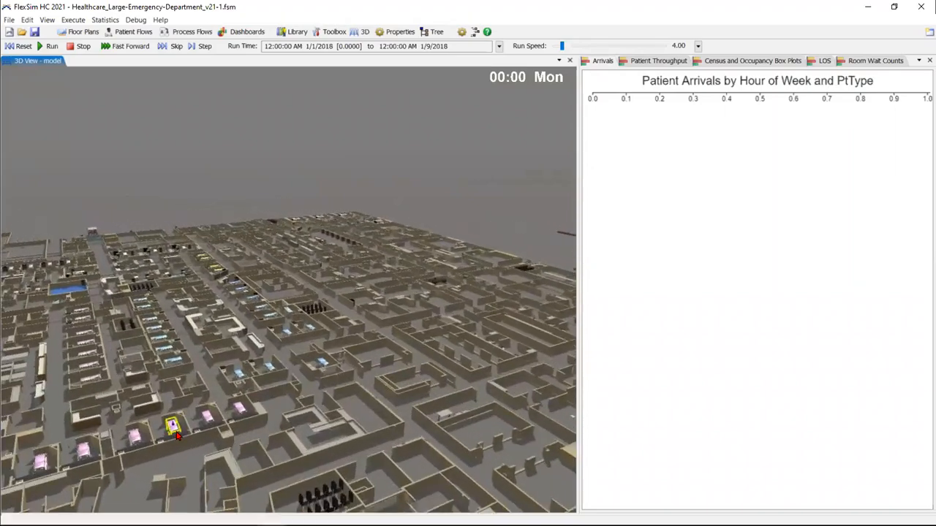
drag(182, 463, 324, 372)
scroll(323, 371, up, 4)
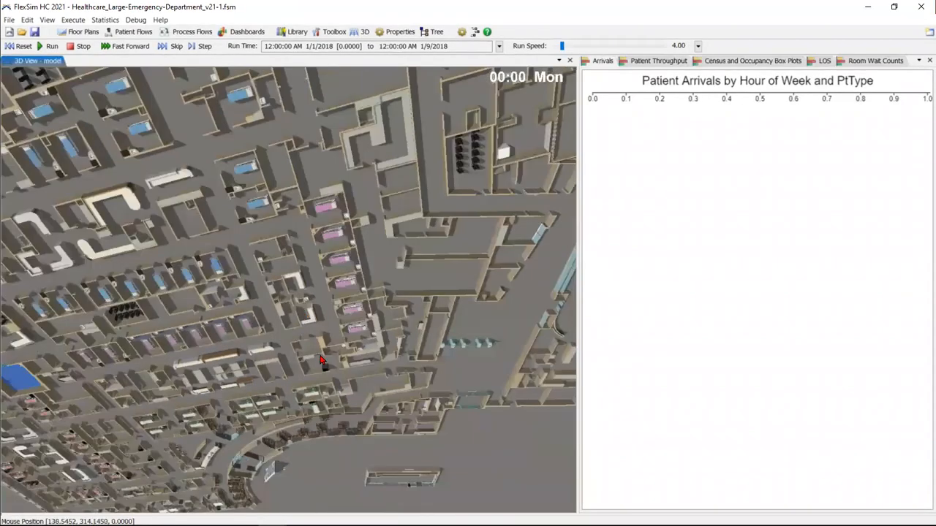
right_drag(323, 469, 149, 377)
right_drag(392, 356, 248, 260)
drag(250, 362, 263, 468)
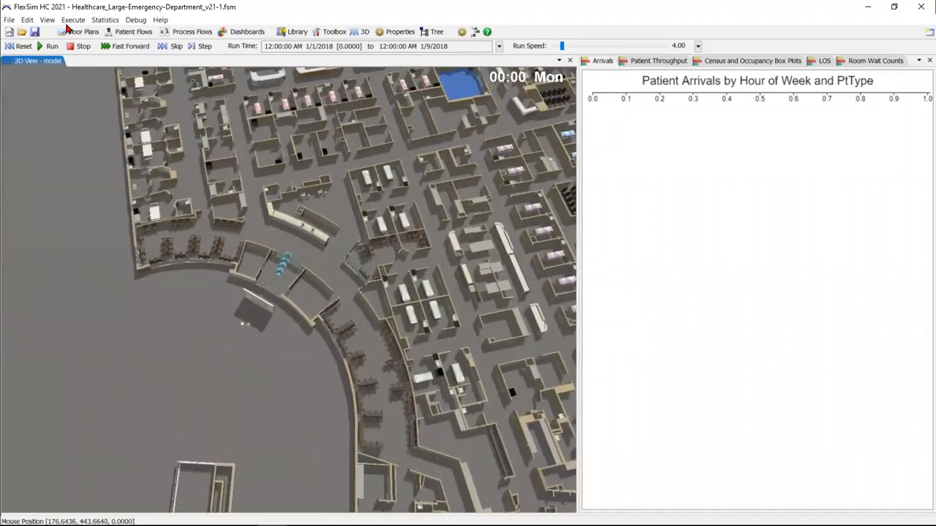
Step: Reset and run the emergency department model at a run speed of 43.52, watching the entrance, reception counter and waiting area
click(24, 45)
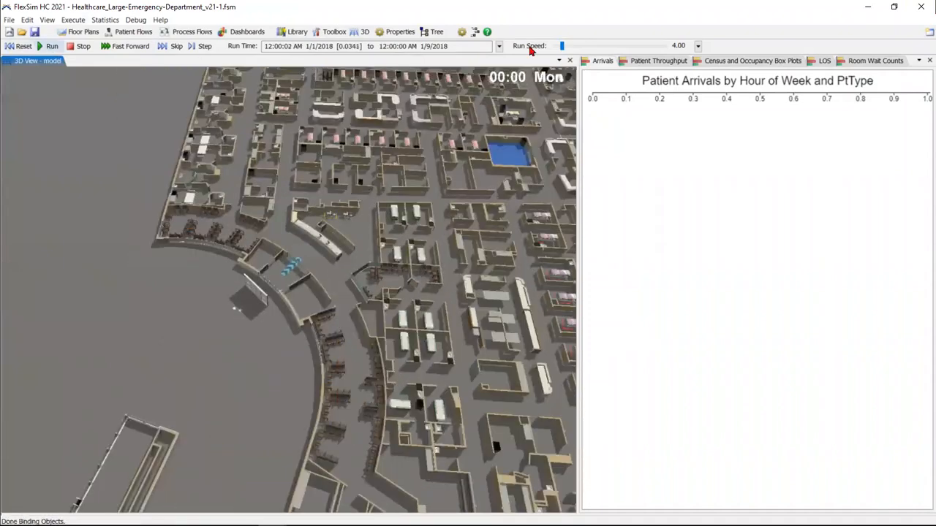
drag(561, 45, 568, 46)
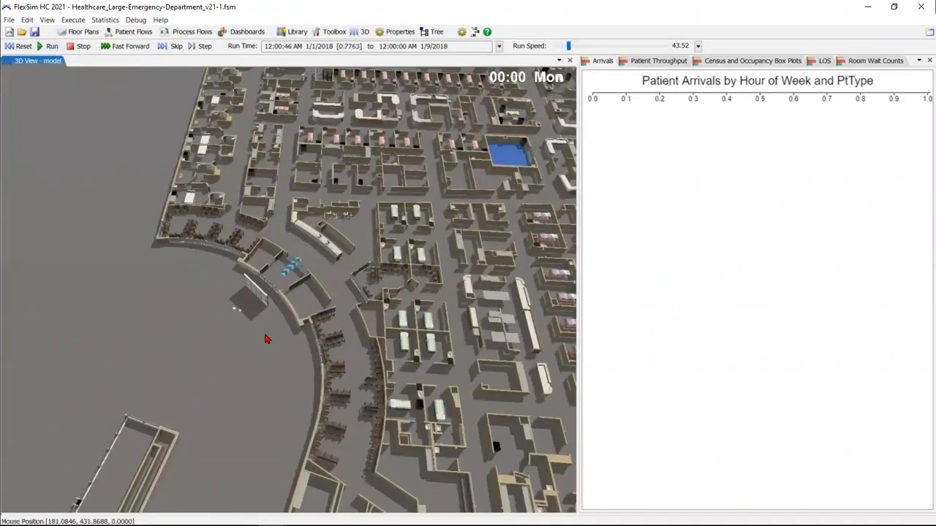
scroll(265, 341, up, 3)
scroll(267, 334, up, 4)
drag(267, 333, 163, 480)
scroll(217, 407, down, 2)
drag(308, 359, 305, 328)
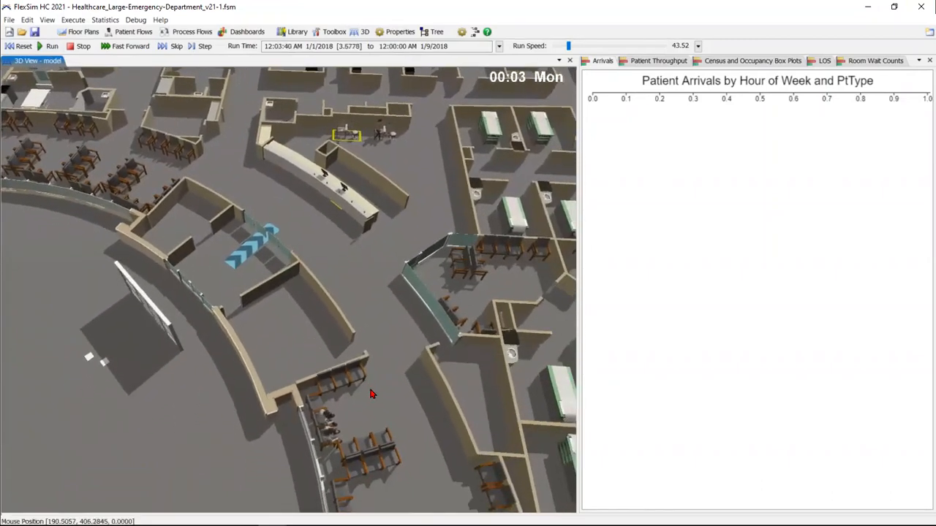
drag(404, 232, 390, 299)
scroll(399, 359, down, 3)
scroll(399, 311, down, 5)
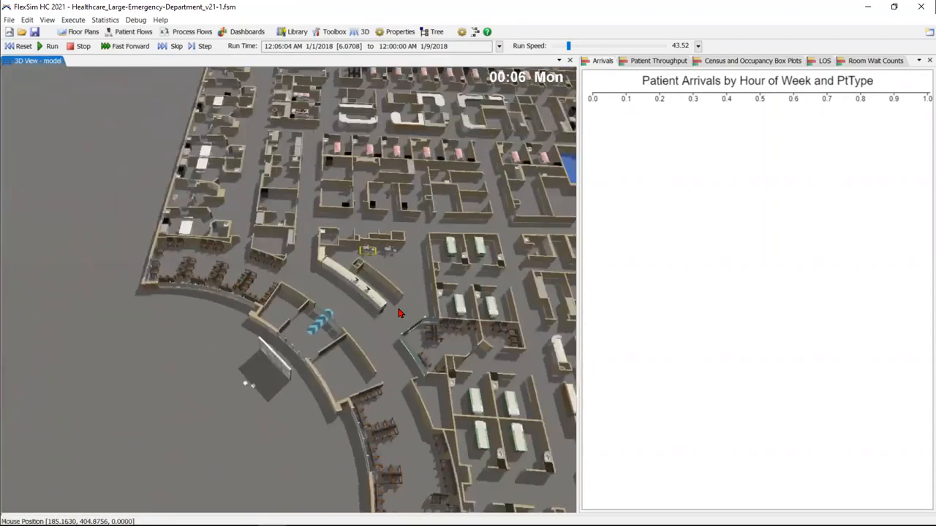
Step: Examine the emergency department's patient rooms, reception counter and green-bed exam rooms while the simulation runs
drag(389, 139, 381, 184)
scroll(305, 267, up, 10)
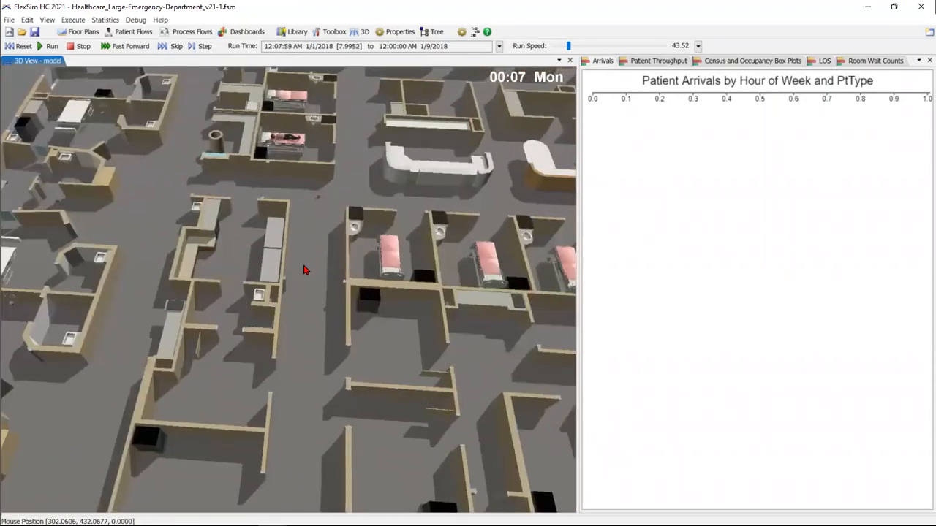
scroll(261, 358, up, 2)
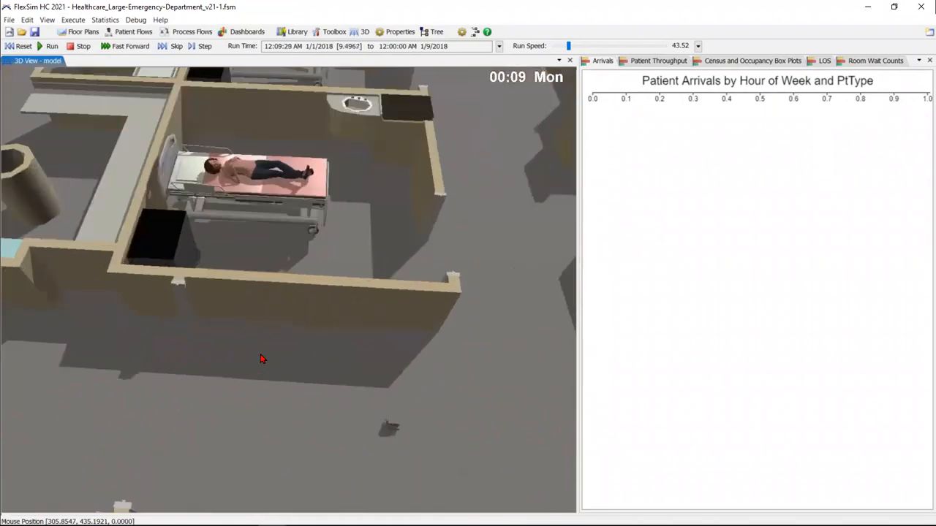
scroll(262, 359, down, 8)
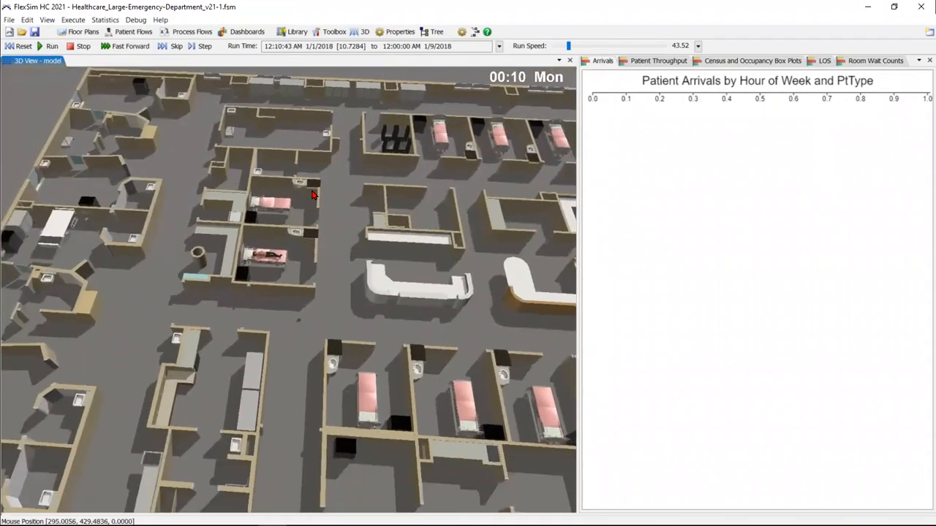
scroll(306, 297, down, 4)
scroll(380, 349, up, 8)
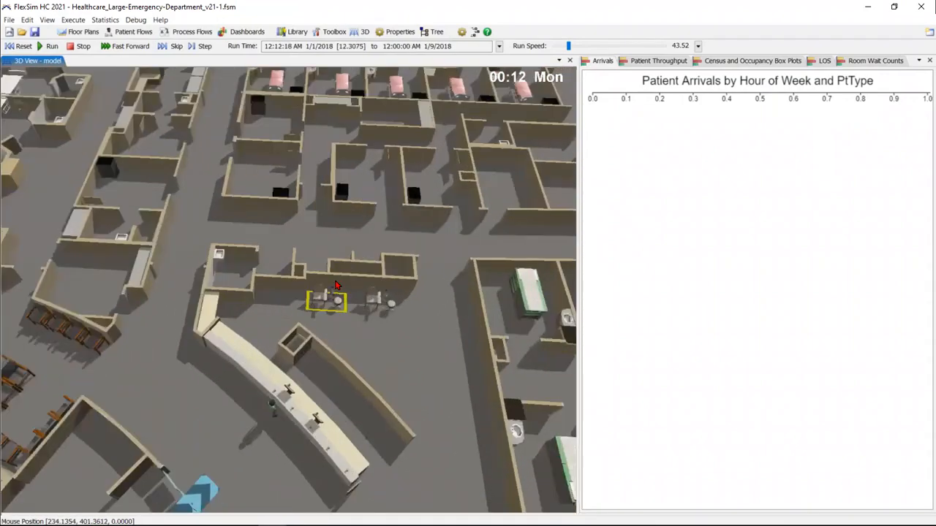
scroll(337, 286, down, 4)
drag(337, 286, 303, 213)
drag(376, 455, 313, 323)
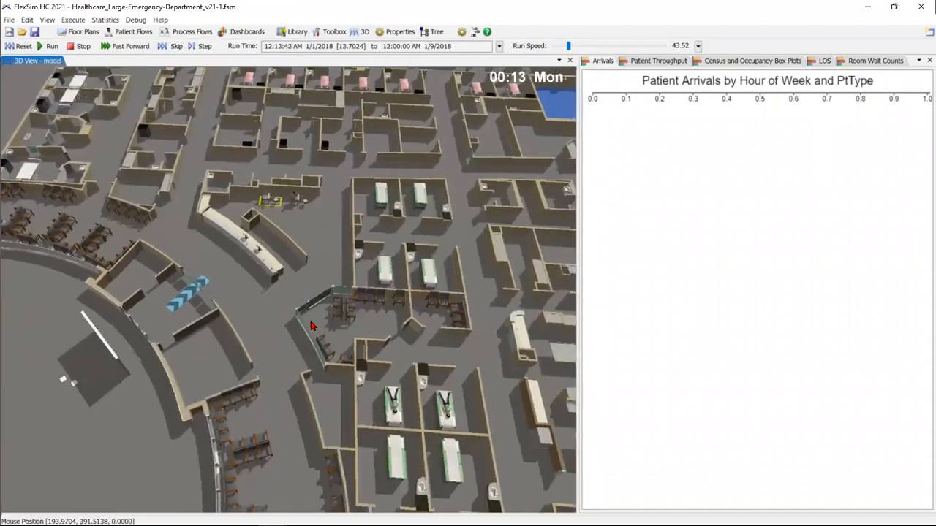
drag(378, 335, 357, 318)
Step: Set the run speed to 642 and watch the run across the full emergency department layout
drag(569, 47, 570, 48)
scroll(570, 50, down, 4)
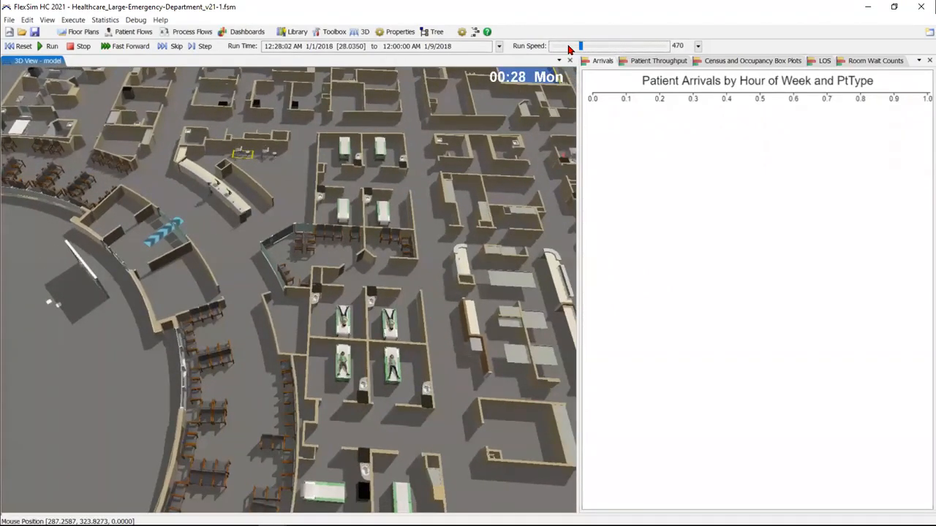
scroll(256, 273, down, 5)
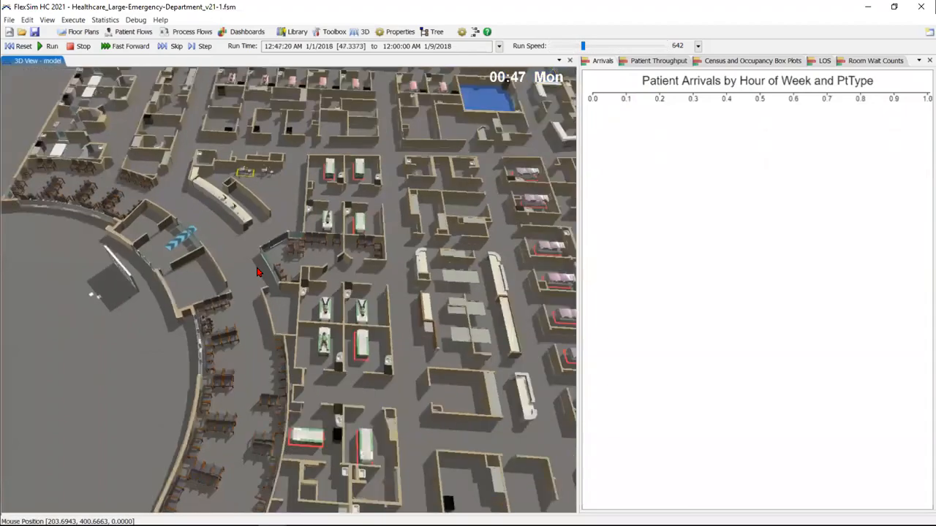
scroll(256, 272, down, 4)
drag(167, 293, 95, 292)
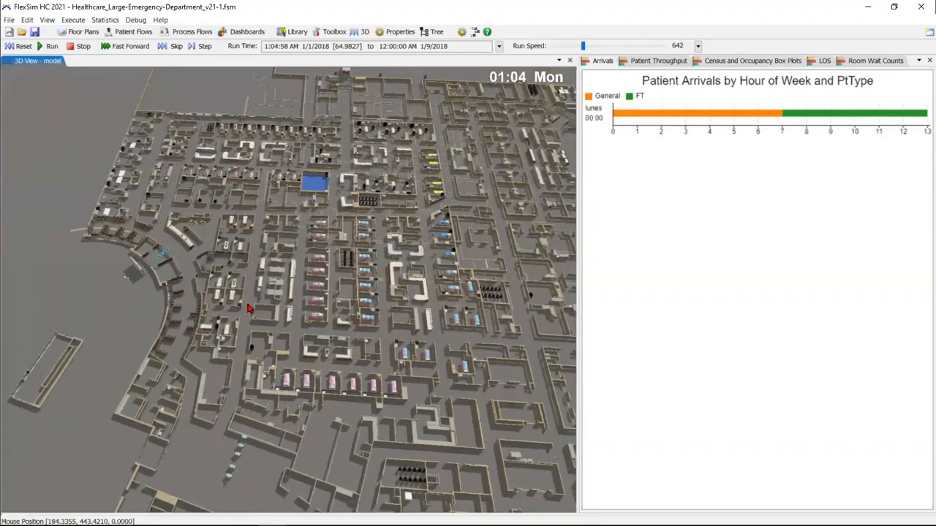
right_drag(251, 314, 238, 307)
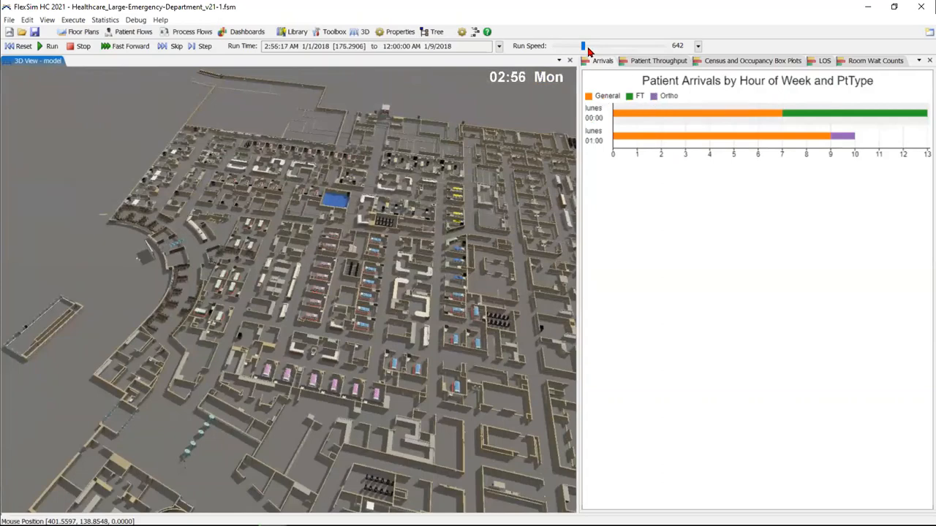
Step: Set the run speed to 1115 and review the Patient Throughput, Census and Occupancy Box Plots, LOS and Room Wait Counts dashboards
drag(585, 48, 587, 49)
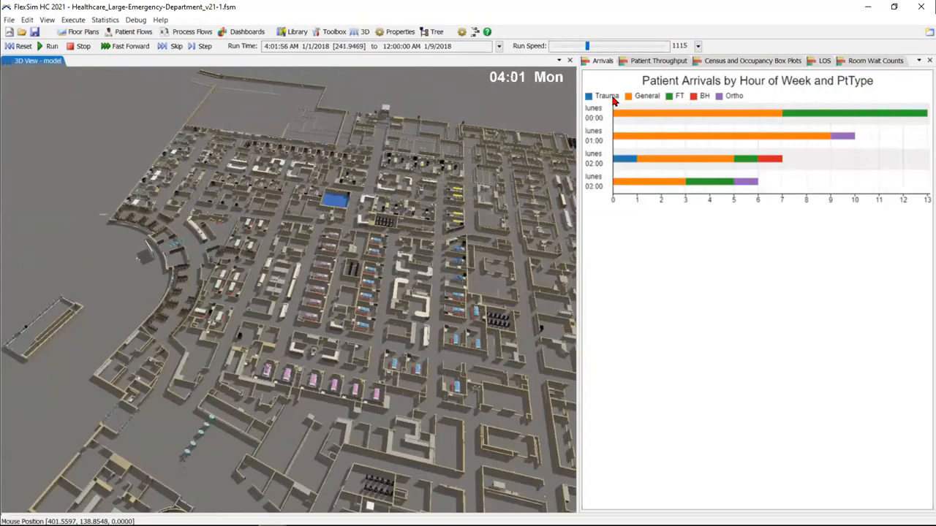
click(643, 60)
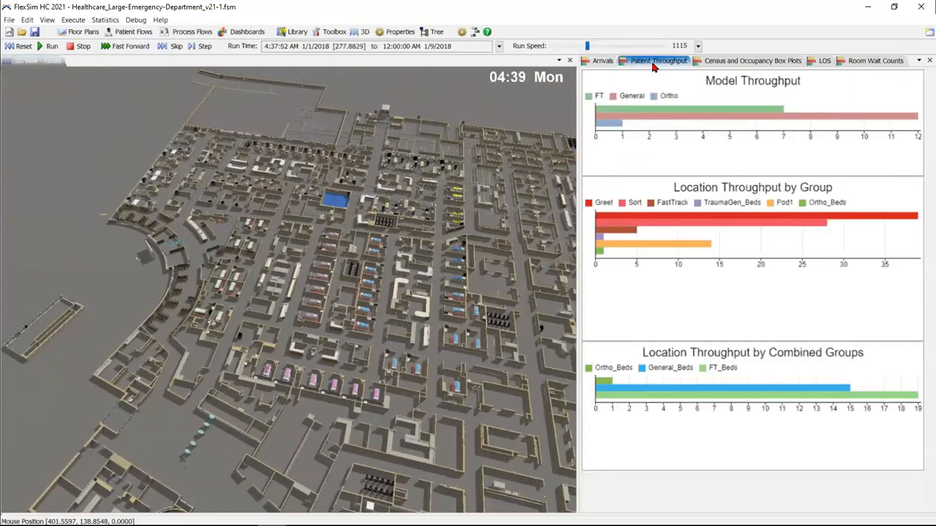
click(714, 65)
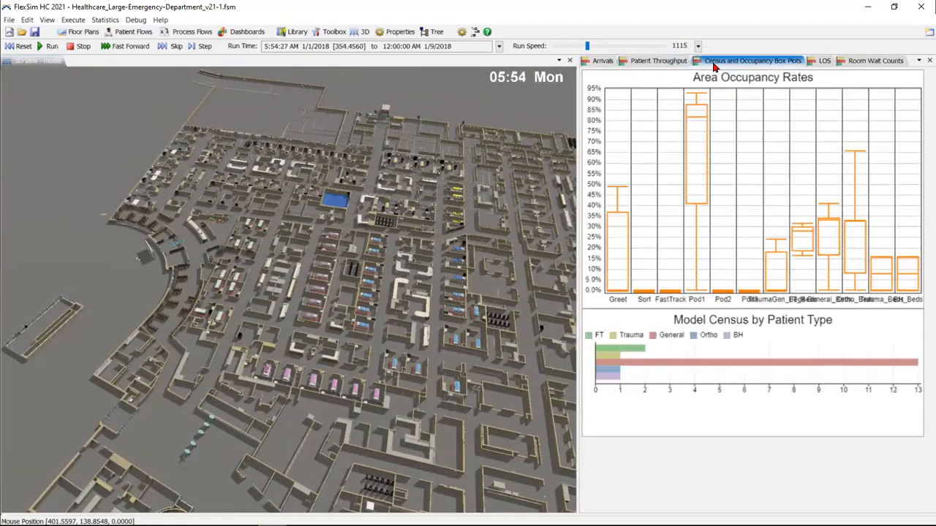
mouse_move(778, 129)
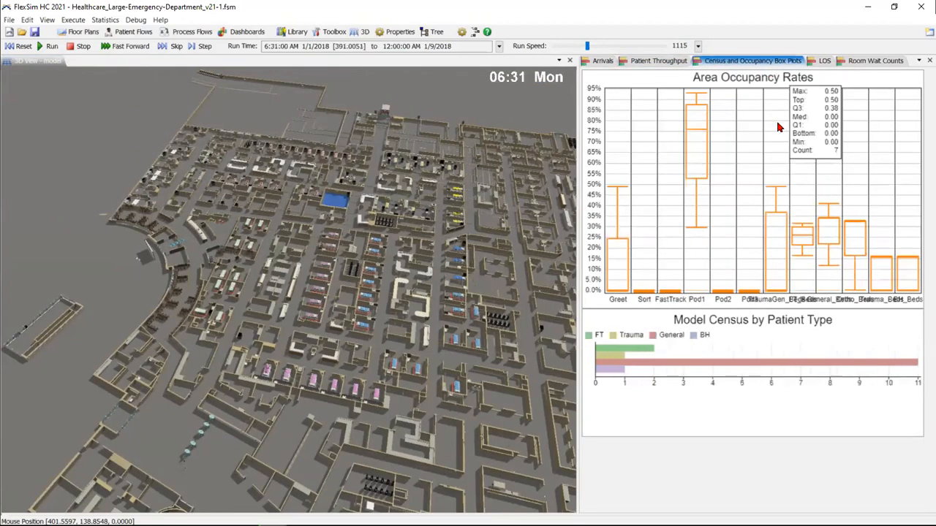
click(823, 61)
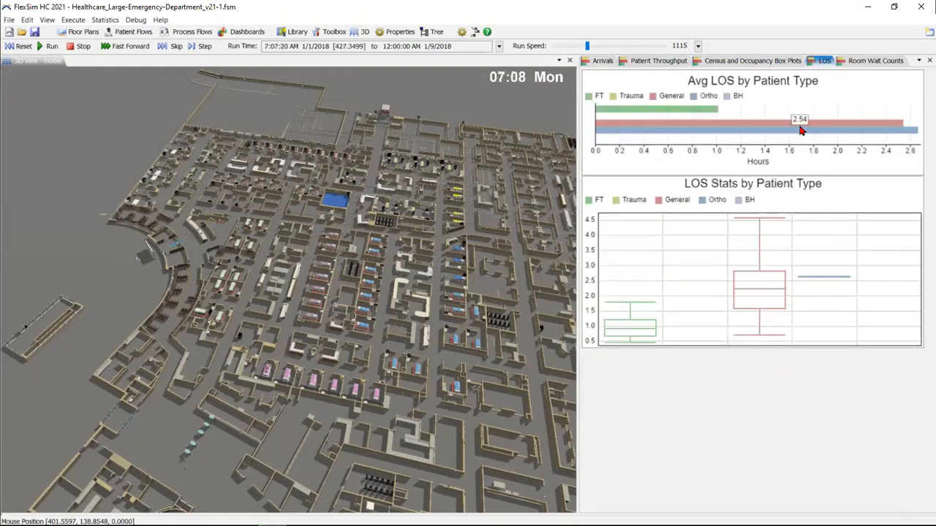
click(853, 64)
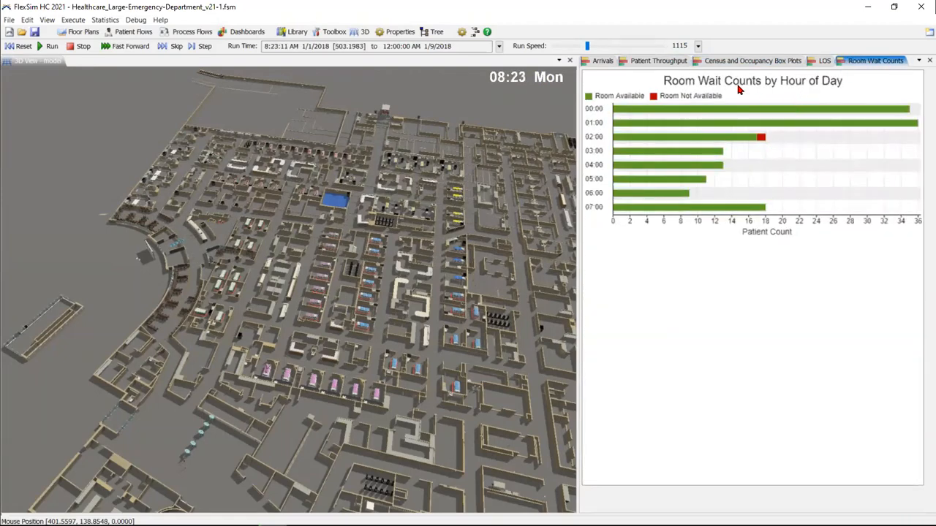
Step: Set the run speed to 1781 and view the whole building with the Room Wait Counts dashboard while the model runs
drag(585, 49, 589, 48)
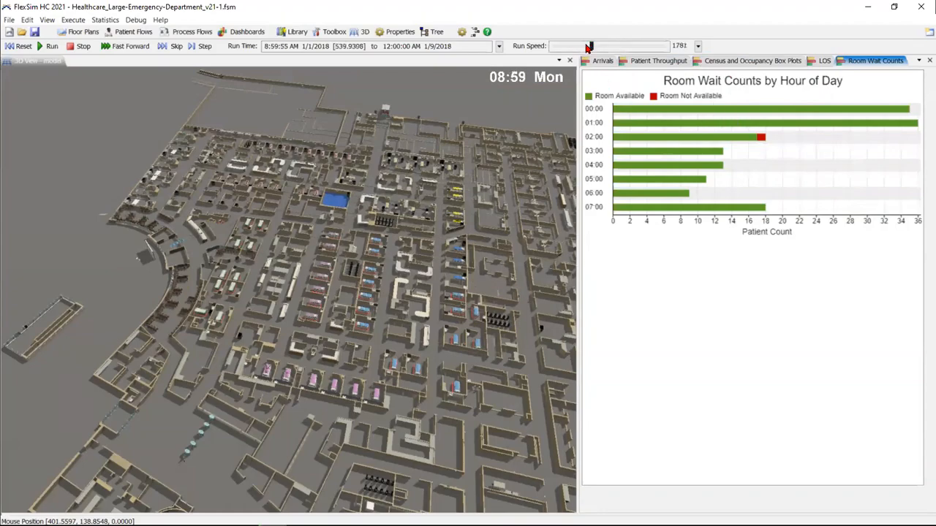
drag(400, 342, 327, 311)
scroll(326, 310, down, 10)
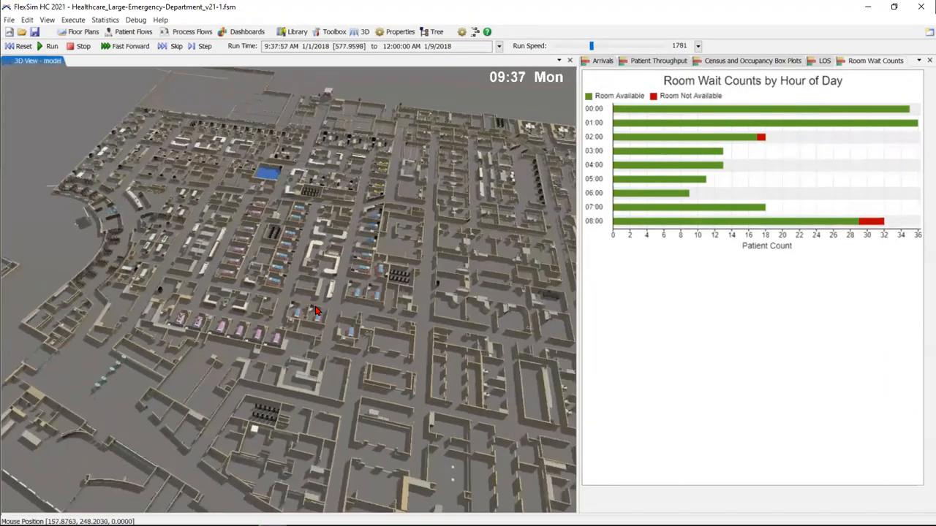
scroll(300, 309, up, 5)
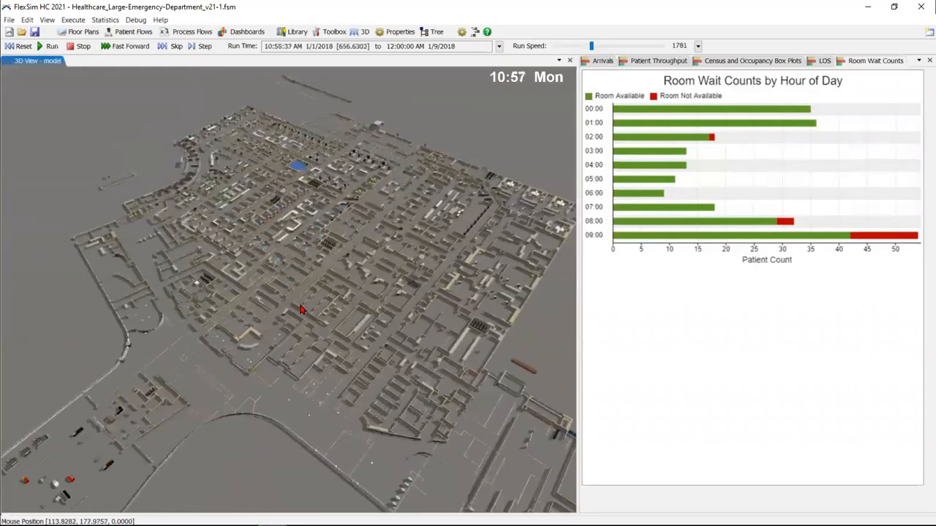
scroll(311, 359, up, 2)
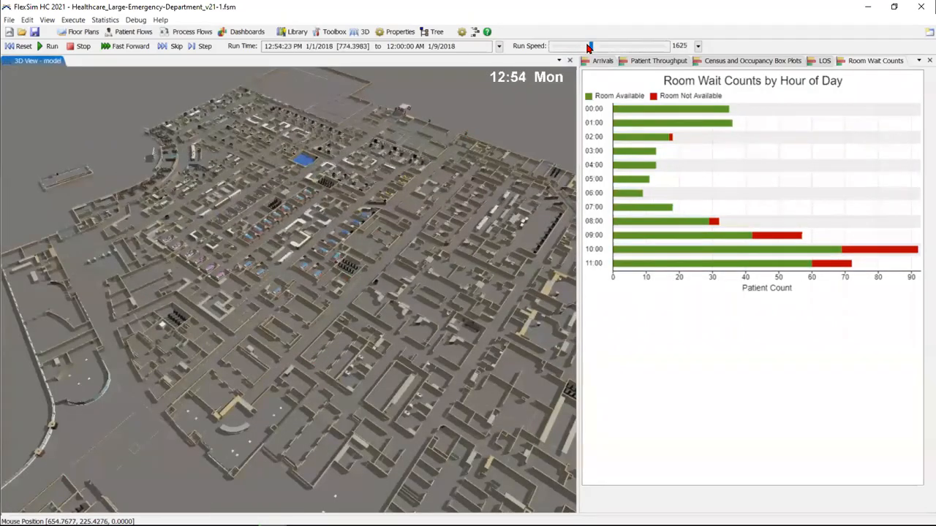
Step: Set the run speed to 4673, stop the emergency department simulation and reset the model
drag(590, 45, 602, 45)
click(81, 47)
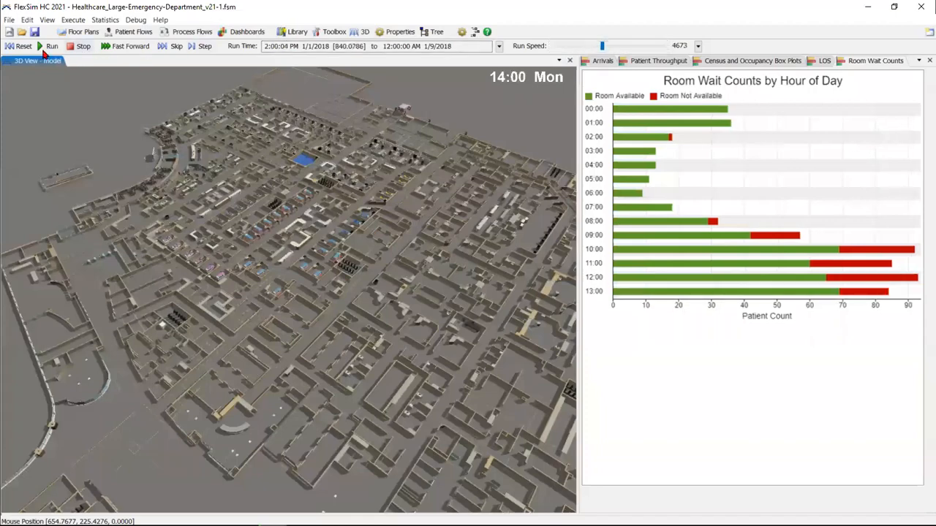
click(20, 46)
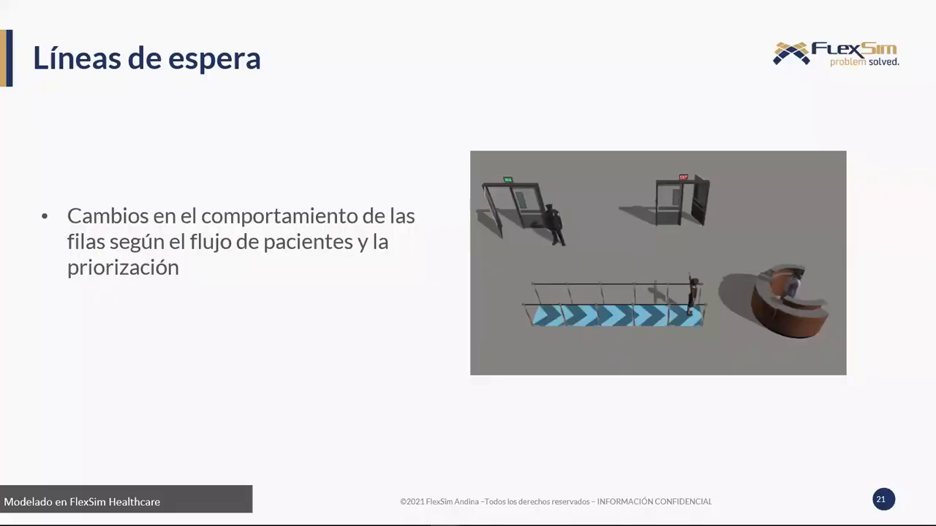
key(Right)
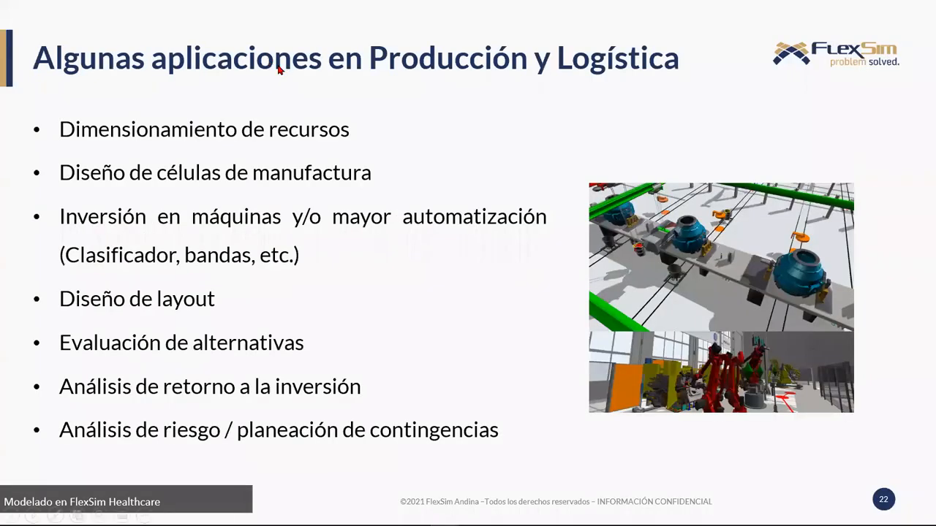
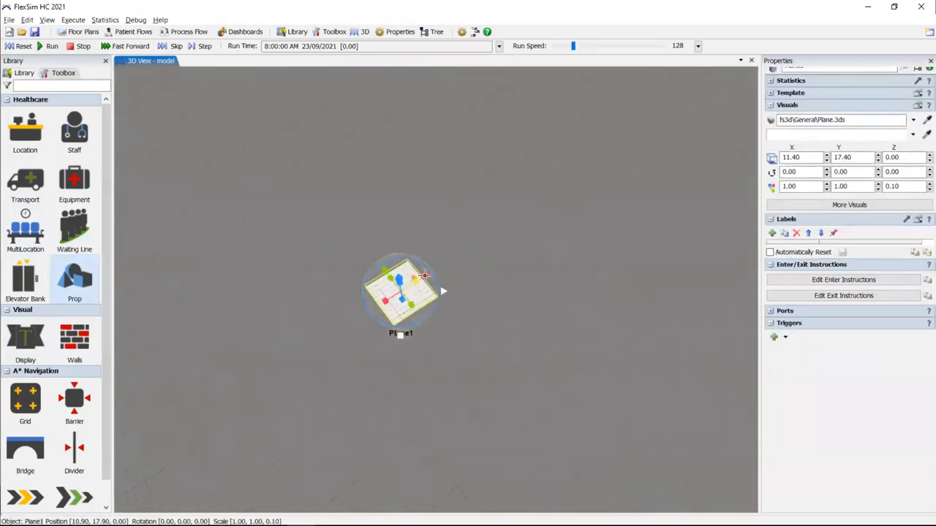
Step: Enlarge the plane to a scale of about 3.50 by 4.37 to represent a building floor
drag(502, 300, 600, 372)
click(363, 392)
scroll(327, 384, up, 3)
scroll(340, 348, down, 2)
drag(288, 318, 243, 278)
click(470, 257)
drag(513, 295, 549, 247)
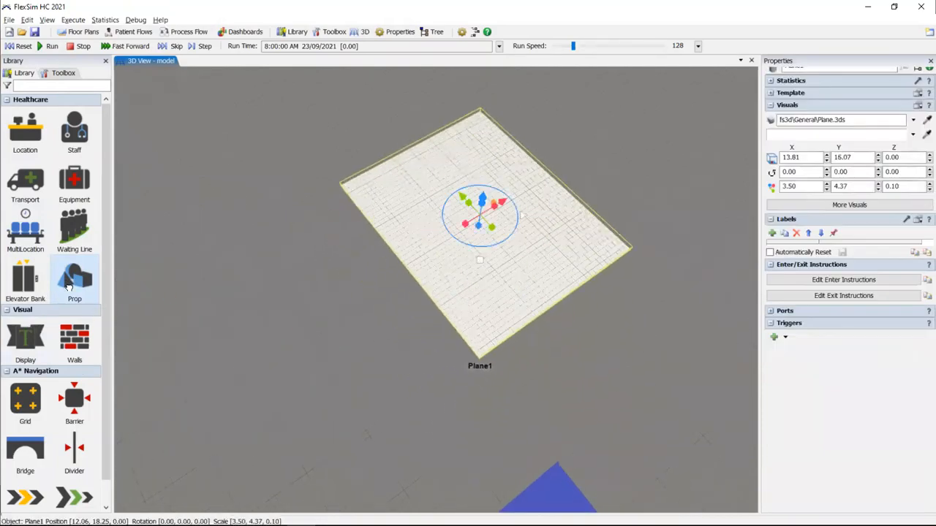
Step: Add a second plane scaled to about 3.10 by 3.67 and place it above the first at a height of about 1.40
click(73, 285)
scroll(276, 461, down, 1)
drag(276, 461, 638, 173)
right_drag(647, 273, 449, 205)
click(443, 203)
drag(423, 202, 299, 191)
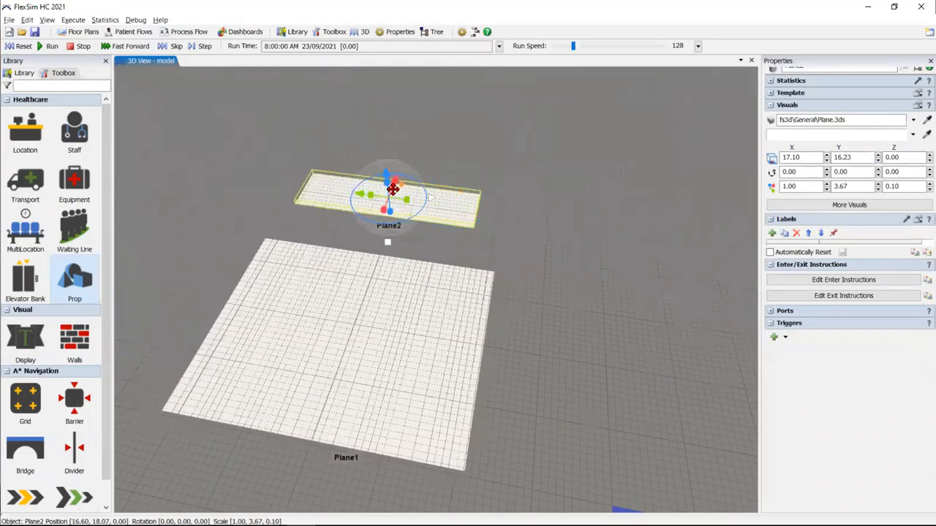
drag(393, 174, 399, 90)
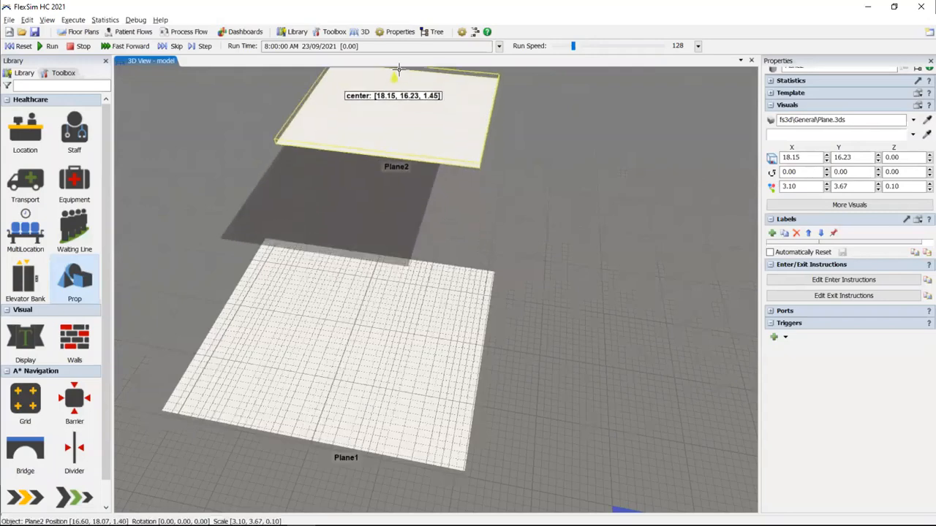
drag(426, 130, 391, 320)
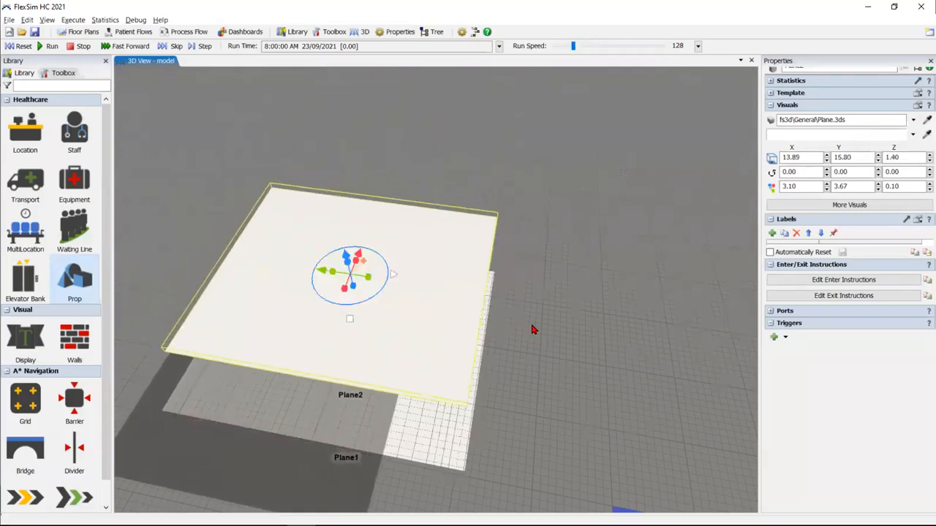
Step: Duplicate the second plane and stack the copy above the other two at a height of about 2.60
click(518, 336)
right_drag(518, 336, 405, 225)
click(405, 225)
key(ctrl+c)
key(ctrl+v)
click(561, 196)
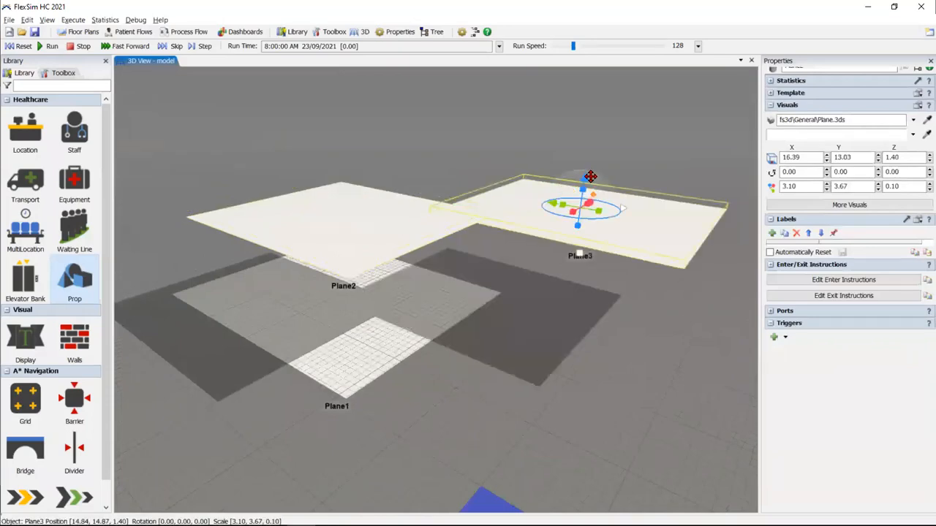
drag(581, 176, 597, 95)
drag(592, 150, 348, 153)
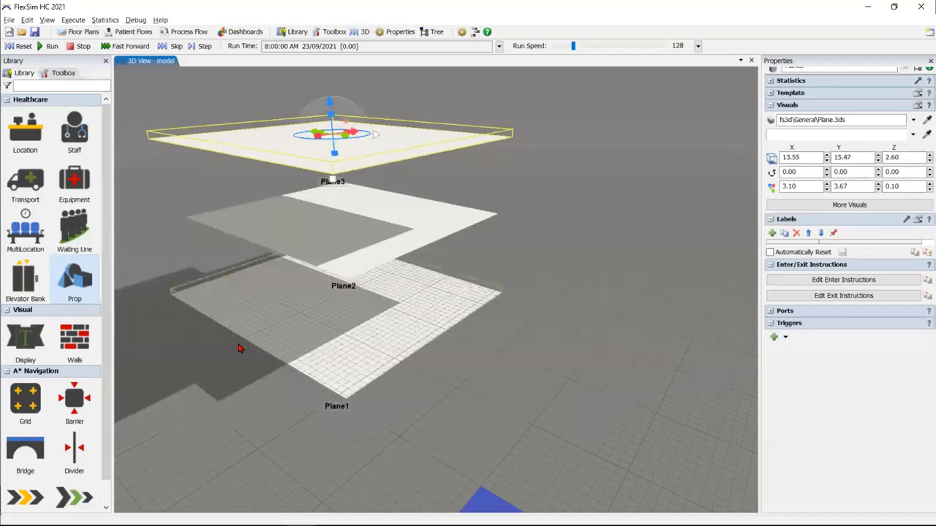
Step: Add an elevator bank beside the three stacked planes
click(188, 372)
scroll(192, 376, up, 5)
drag(235, 381, 206, 307)
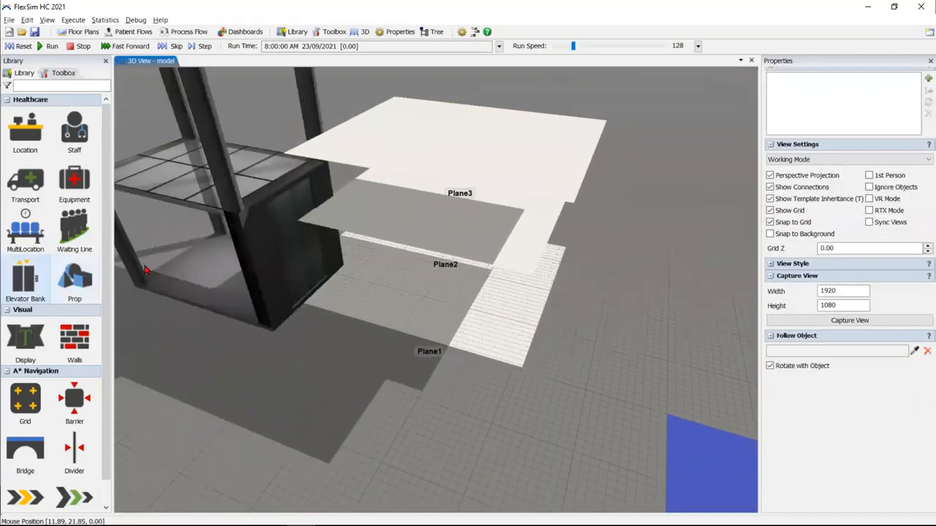
right_drag(247, 357, 244, 268)
drag(244, 267, 335, 266)
click(289, 387)
right_drag(289, 387, 289, 416)
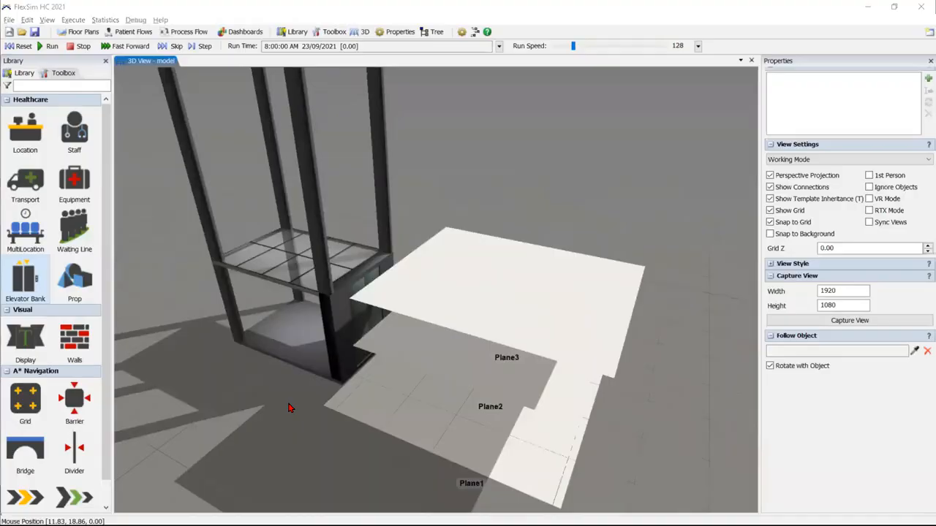
key(alt+Tab)
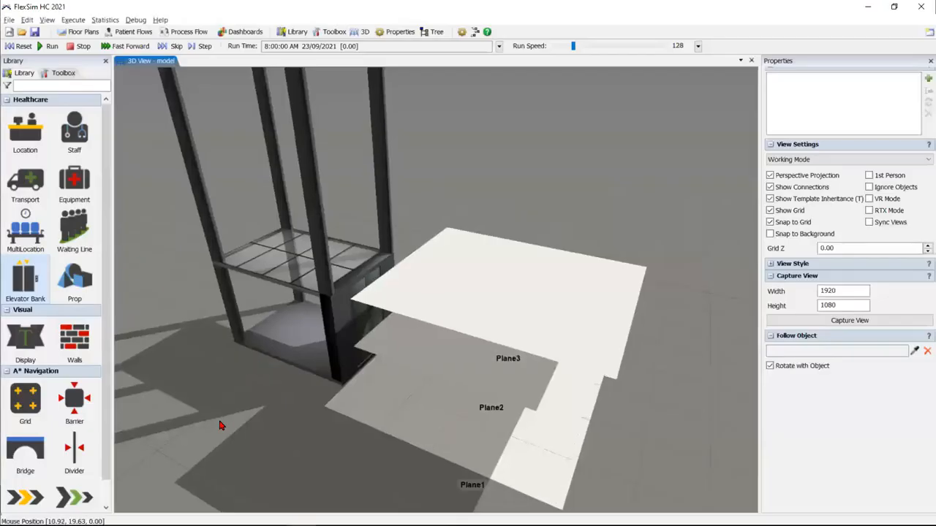
Step: Delete the three stacked planes and the elevator bank from the clinic model
right_drag(221, 368, 241, 384)
shift+drag(190, 263, 480, 406)
click(363, 323)
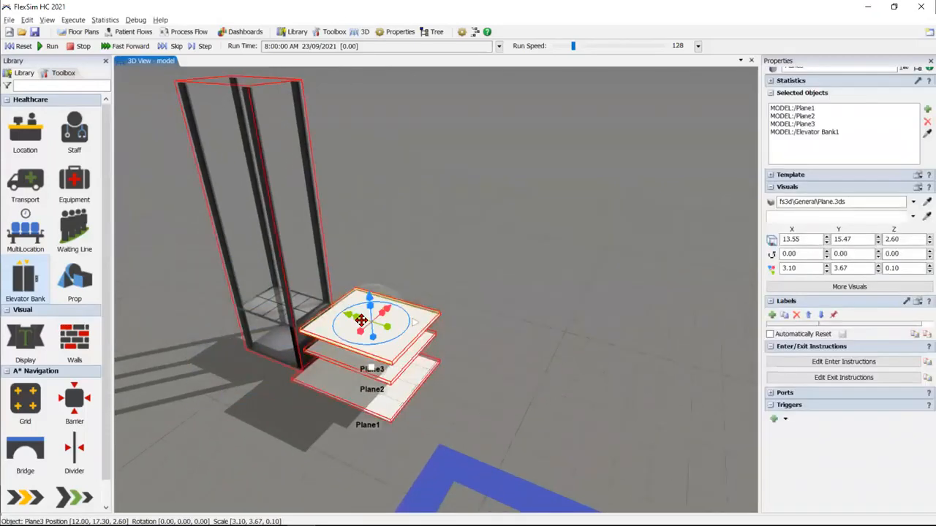
key(Delete)
drag(296, 361, 362, 223)
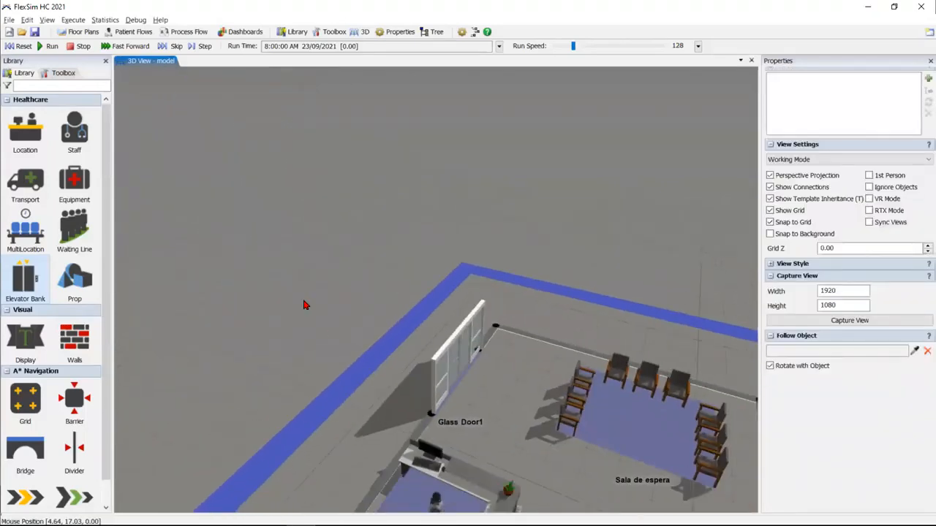
right_drag(305, 305, 298, 307)
drag(298, 315, 330, 190)
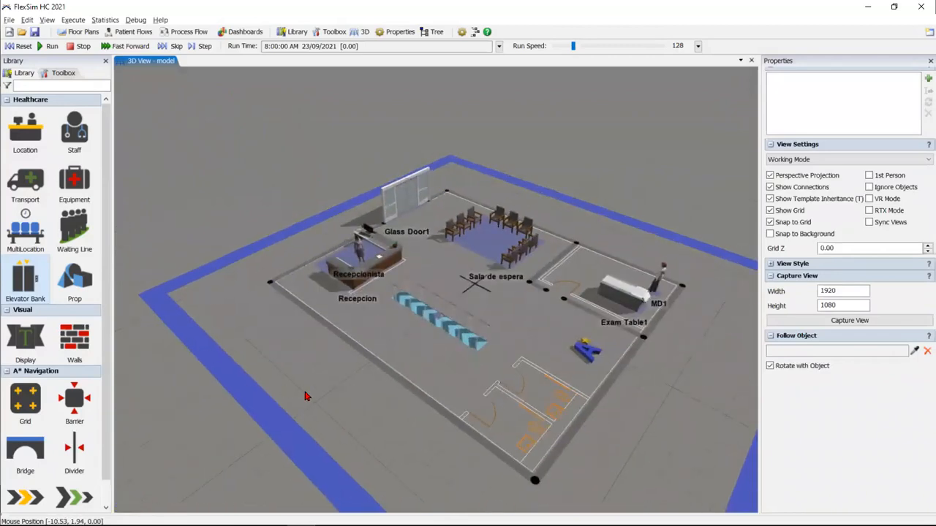
drag(283, 351, 267, 326)
scroll(267, 326, down, 3)
scroll(74, 331, down, 1)
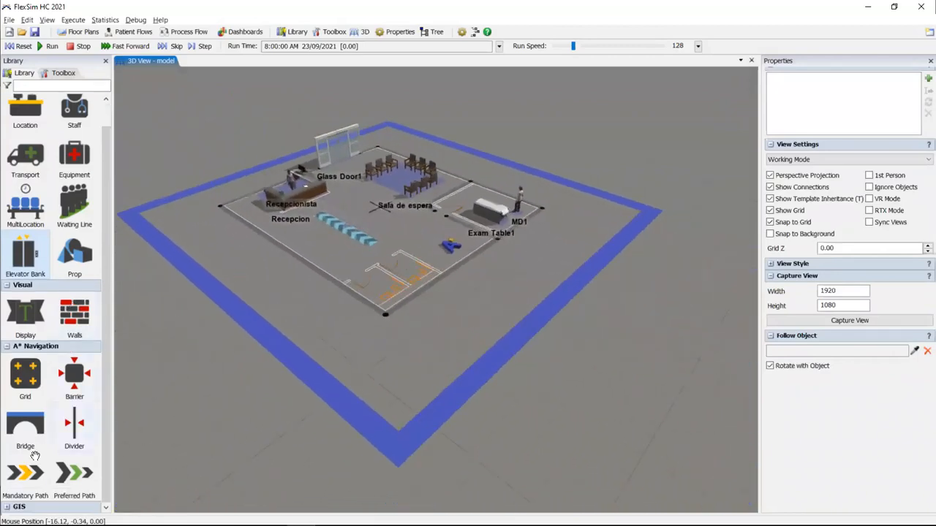
scroll(56, 304, down, 1)
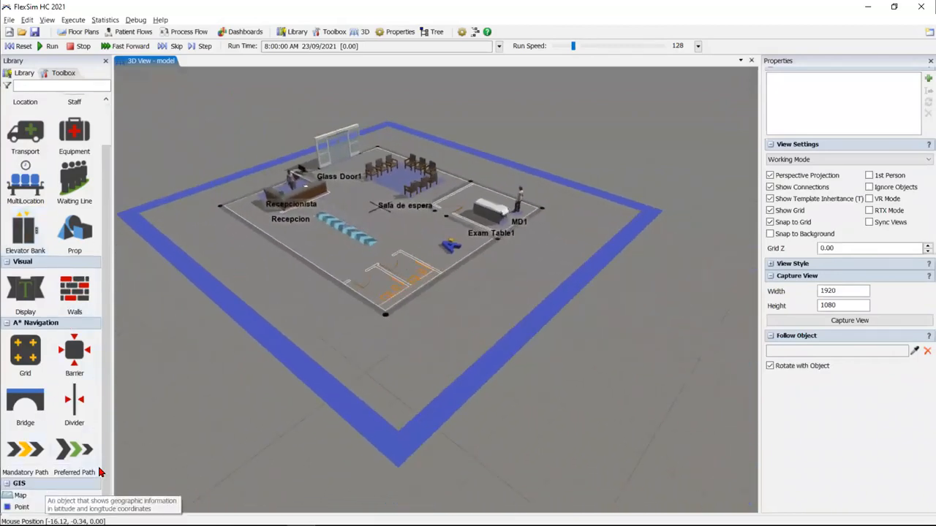
Step: View the model from the top and shrink the A* navigation grid on all four sides to fit closely around the clinic walls
right_drag(207, 335, 201, 281)
scroll(203, 266, down, 3)
drag(204, 268, 221, 338)
right_click(222, 337)
mouse_move(296, 413)
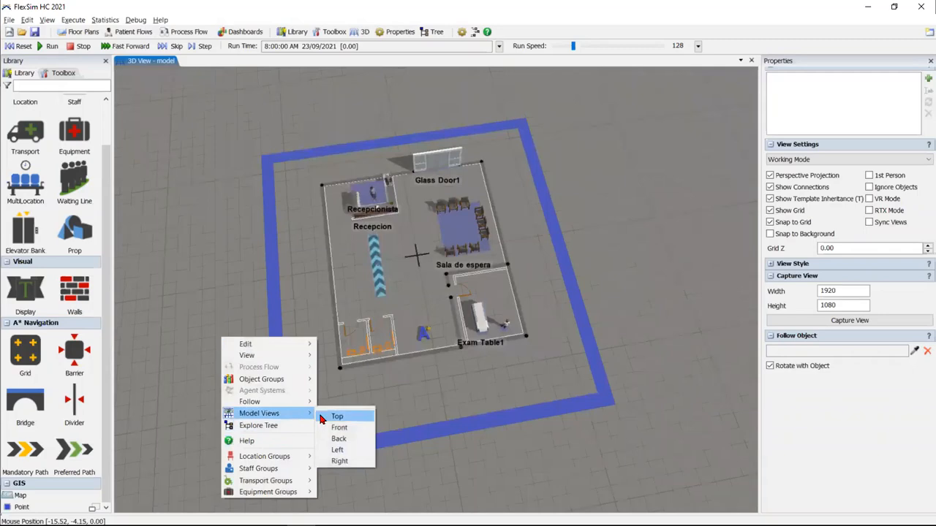
click(334, 416)
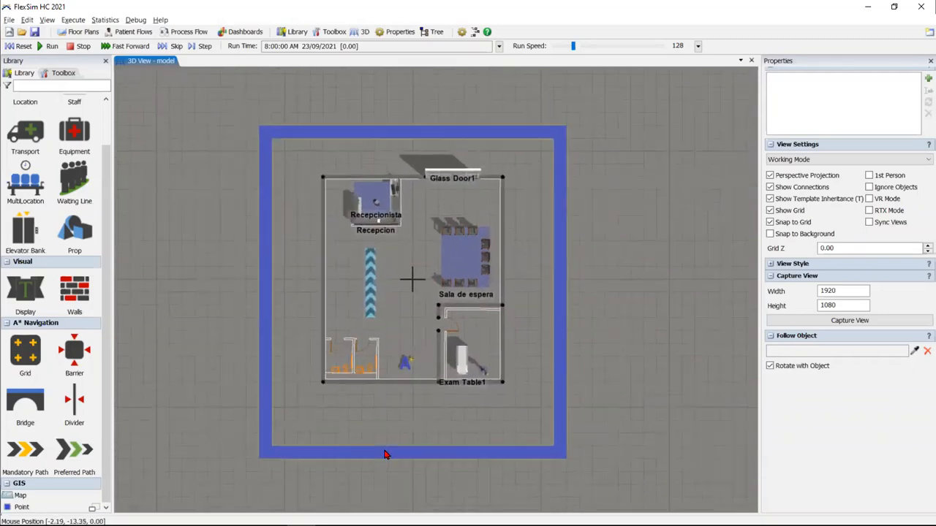
click(417, 459)
drag(418, 462, 412, 416)
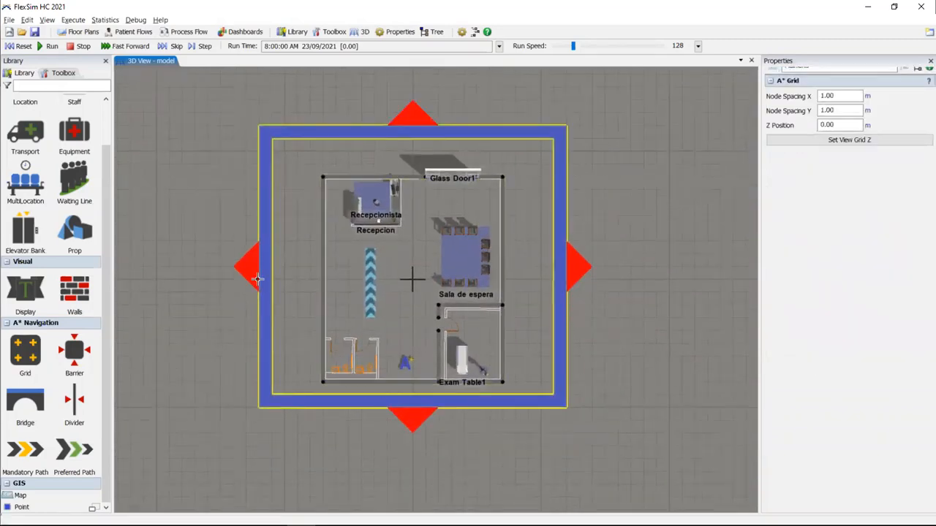
drag(273, 269, 307, 268)
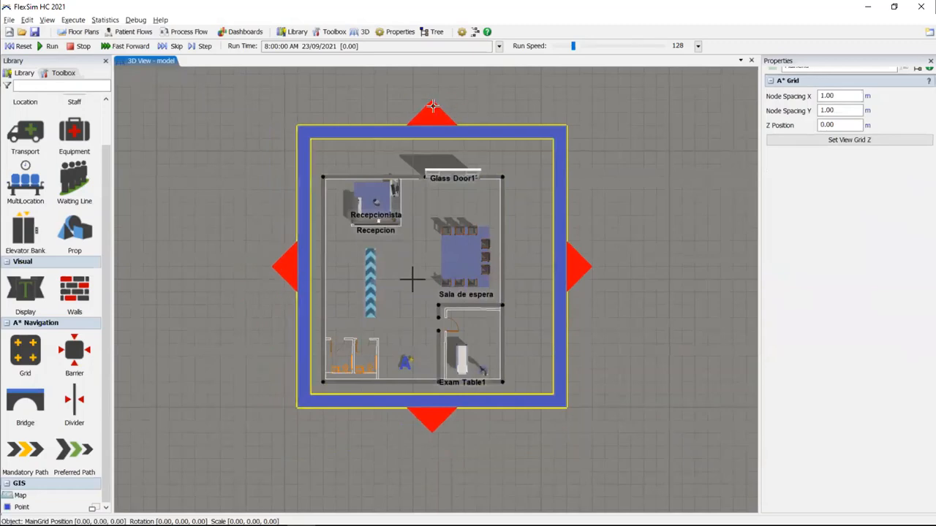
drag(432, 121, 432, 144)
drag(587, 276, 544, 271)
click(565, 364)
right_drag(565, 364, 542, 340)
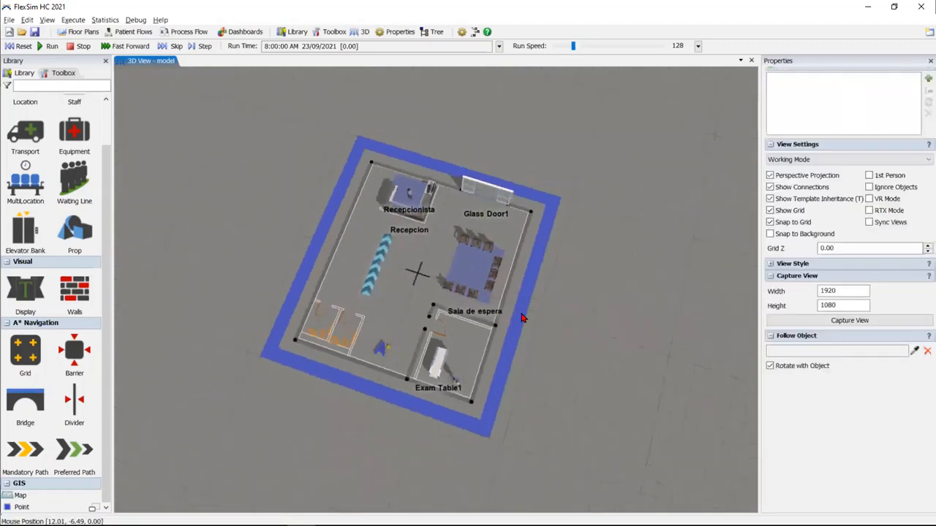
scroll(426, 264, up, 3)
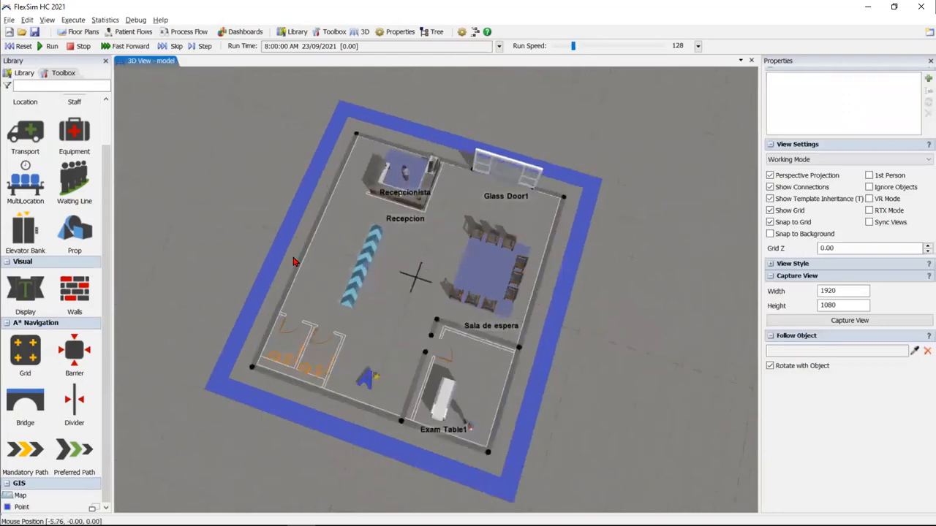
Step: Add a GIS map on the empty floor beside the clinic
click(21, 494)
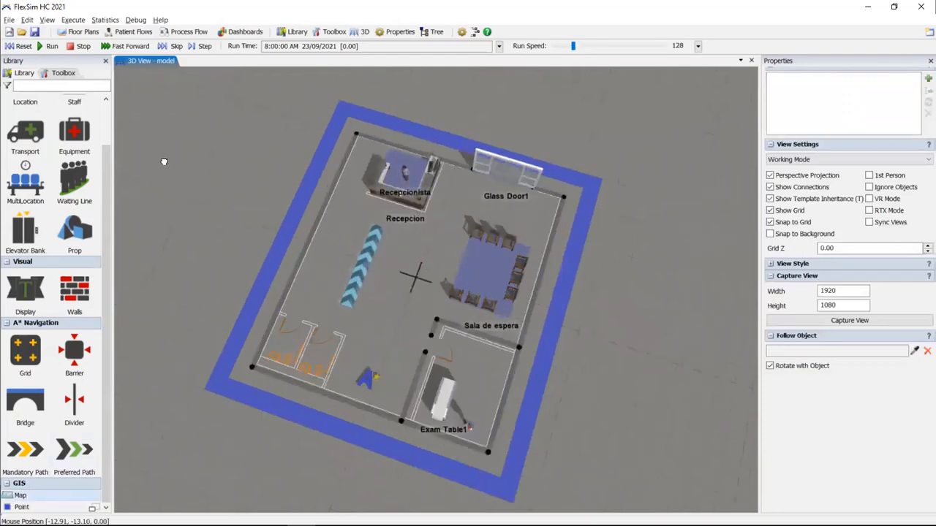
click(216, 287)
scroll(175, 436, down, 3)
drag(174, 439, 322, 432)
drag(274, 377, 193, 311)
click(266, 406)
right_drag(266, 406, 321, 360)
scroll(321, 358, up, 3)
Step: Pan and zoom the GIS map to Colombia, around latitude 3.82 and longitude -75.22, at a zoom of 8.32
click(322, 357)
scroll(322, 357, up, 6)
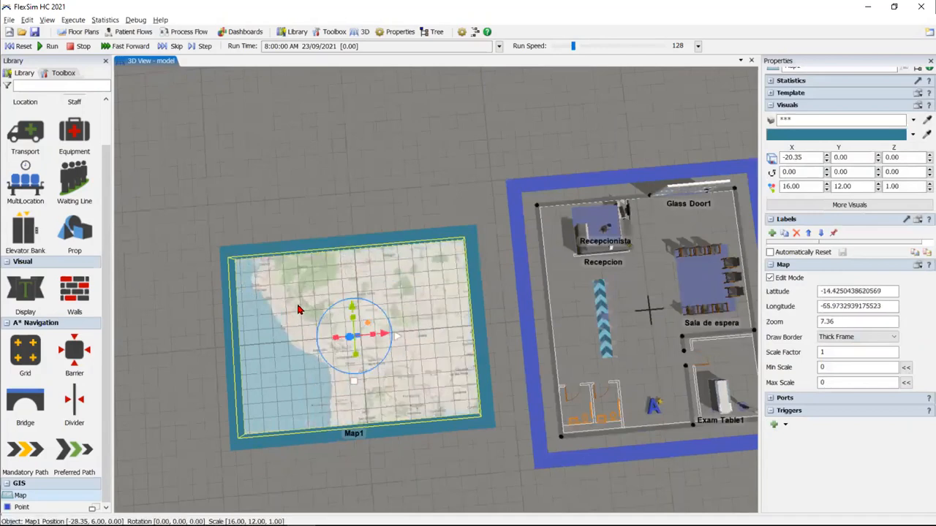
drag(373, 388, 387, 397)
drag(432, 291, 422, 330)
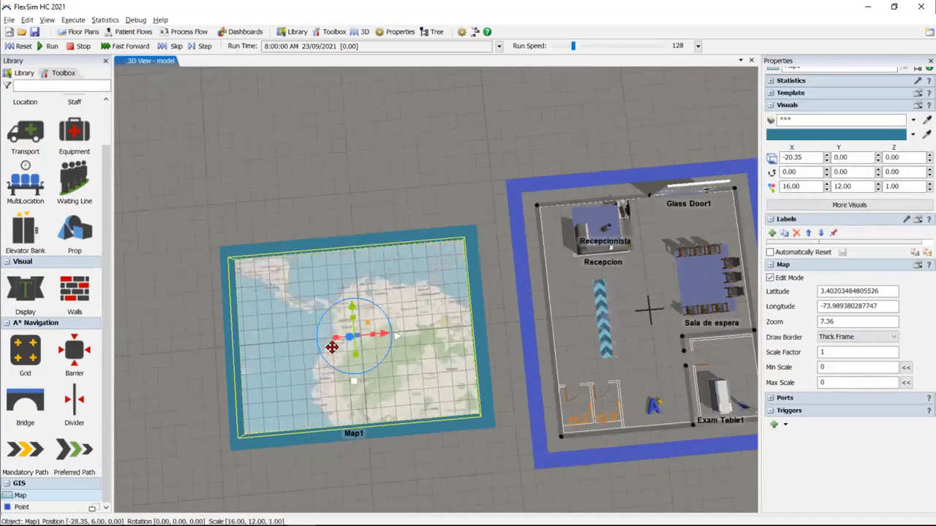
scroll(326, 345, up, 4)
scroll(325, 345, up, 3)
drag(299, 365, 283, 381)
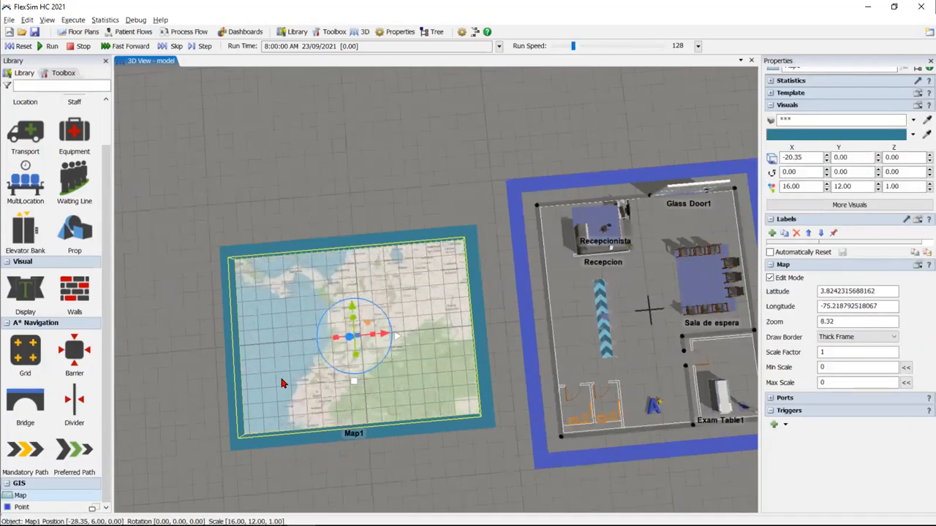
click(184, 385)
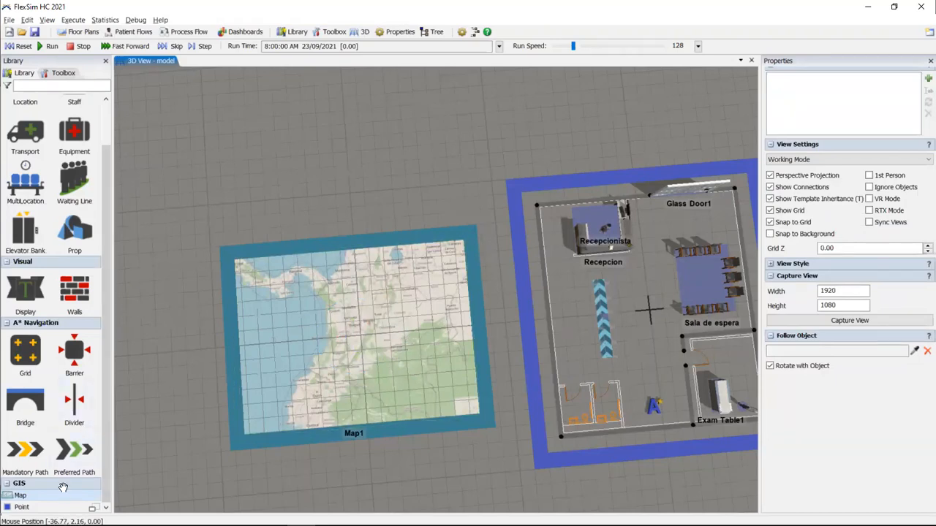
Step: Place two GIS points in central Colombia on the map and connect them with a route
drag(56, 507, 364, 329)
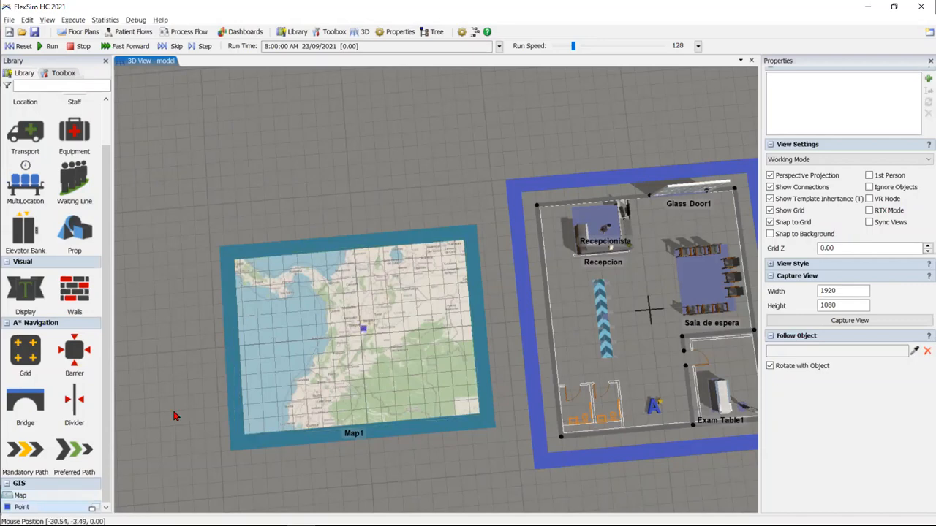
drag(43, 505, 344, 336)
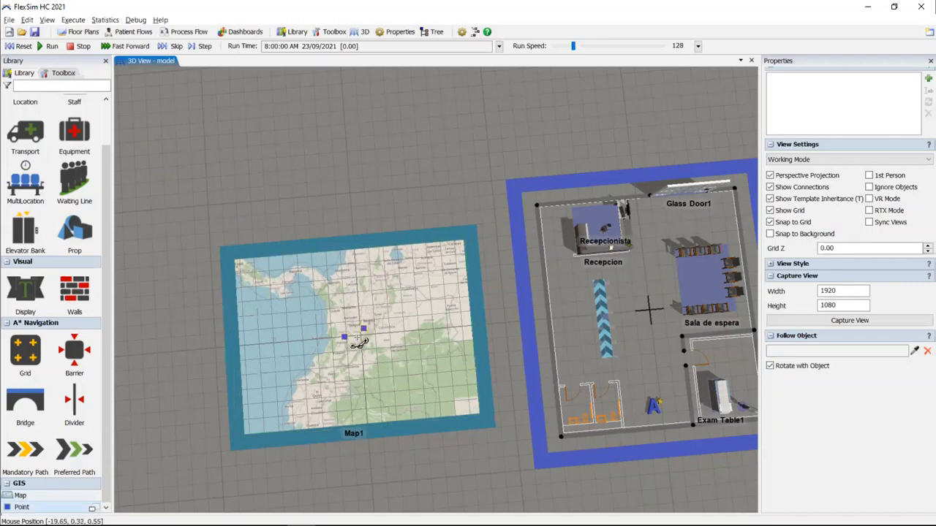
click(364, 331)
click(345, 337)
click(353, 337)
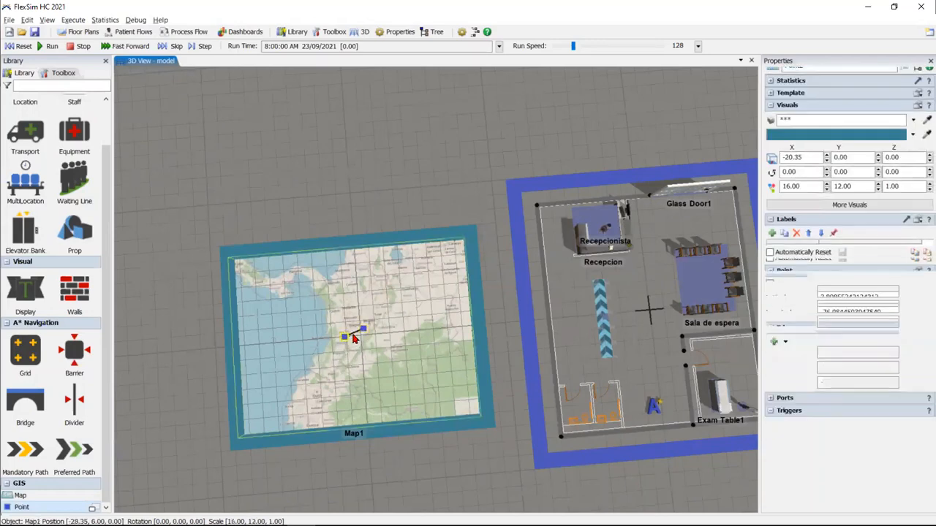
Step: Select the route between the two map points and examine its type, duration and route cost
click(398, 441)
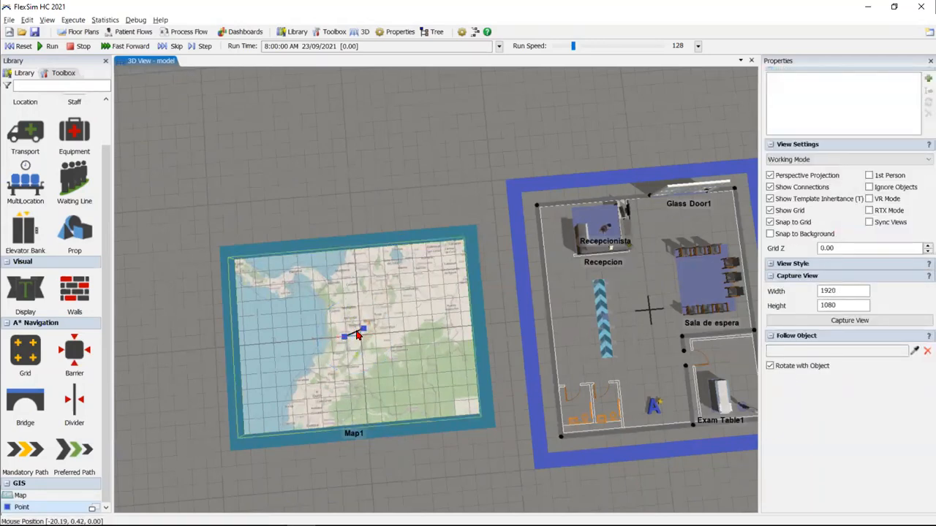
click(357, 335)
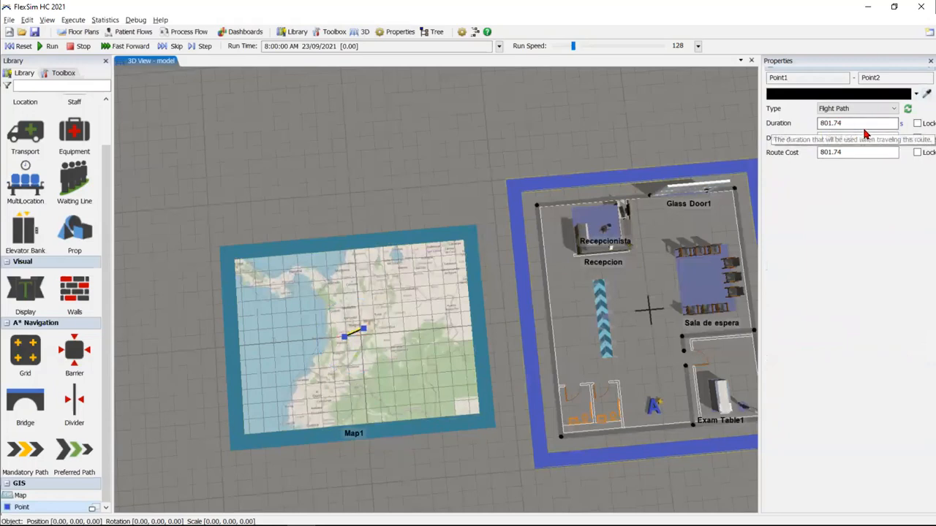
click(436, 197)
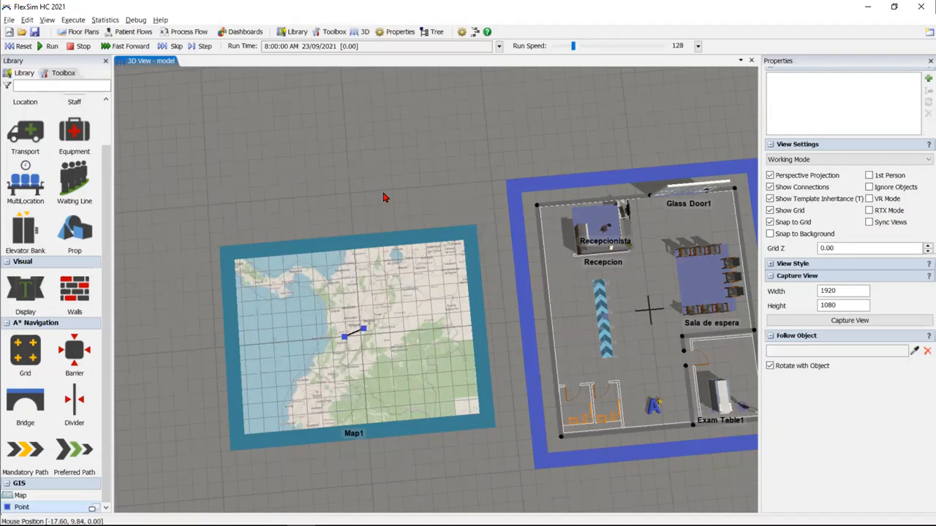
Step: Enlarge the GIS map around the two connected points to a zoom of 9.4
click(378, 346)
scroll(378, 345, up, 5)
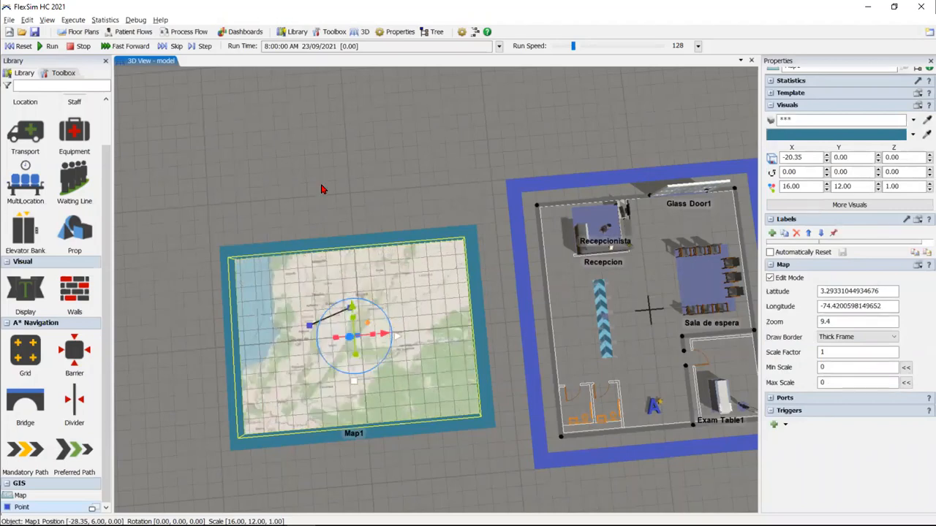
click(321, 188)
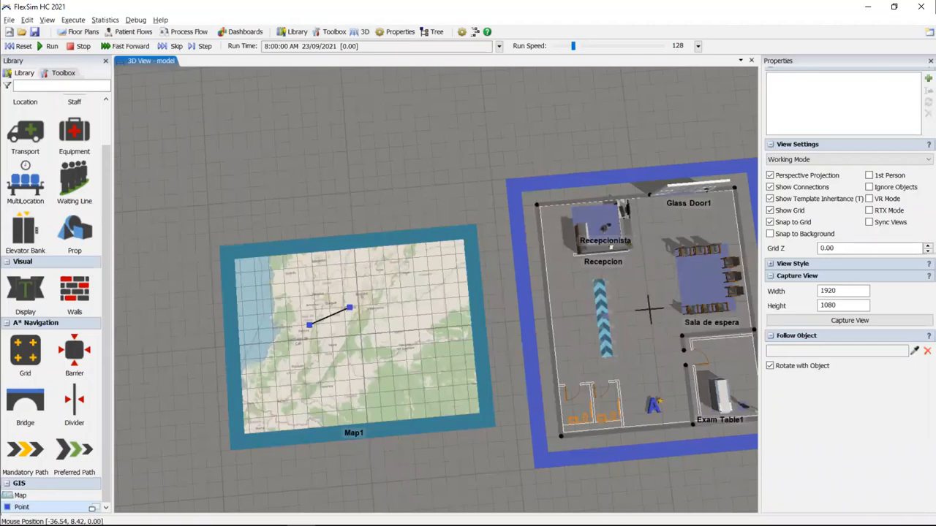
key(alt+Tab)
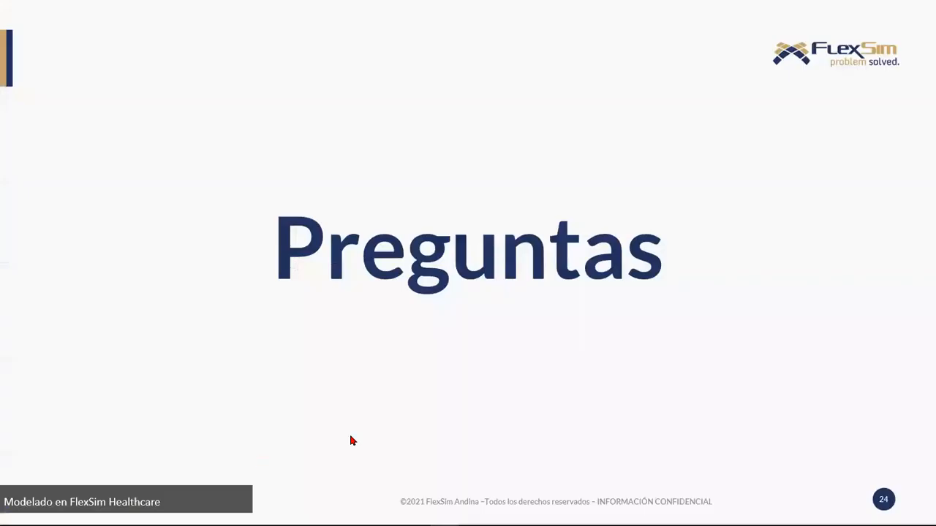
click(378, 397)
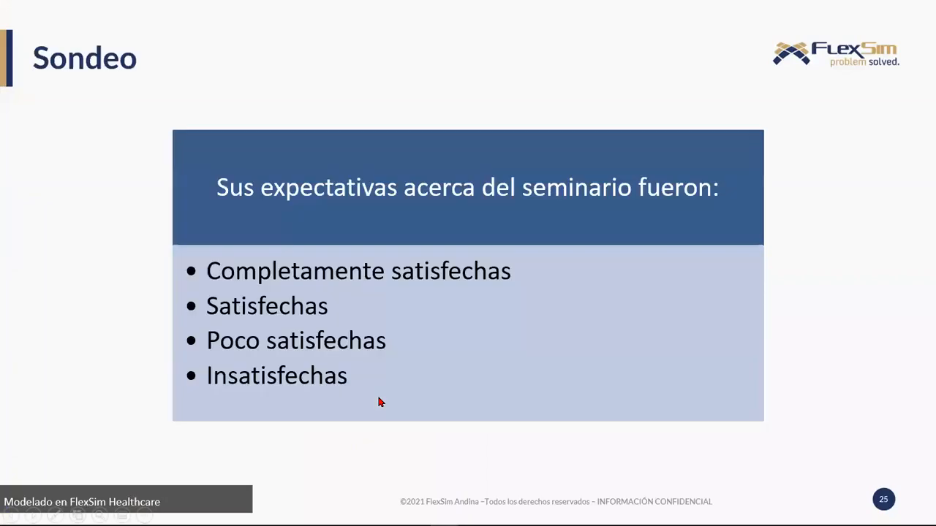